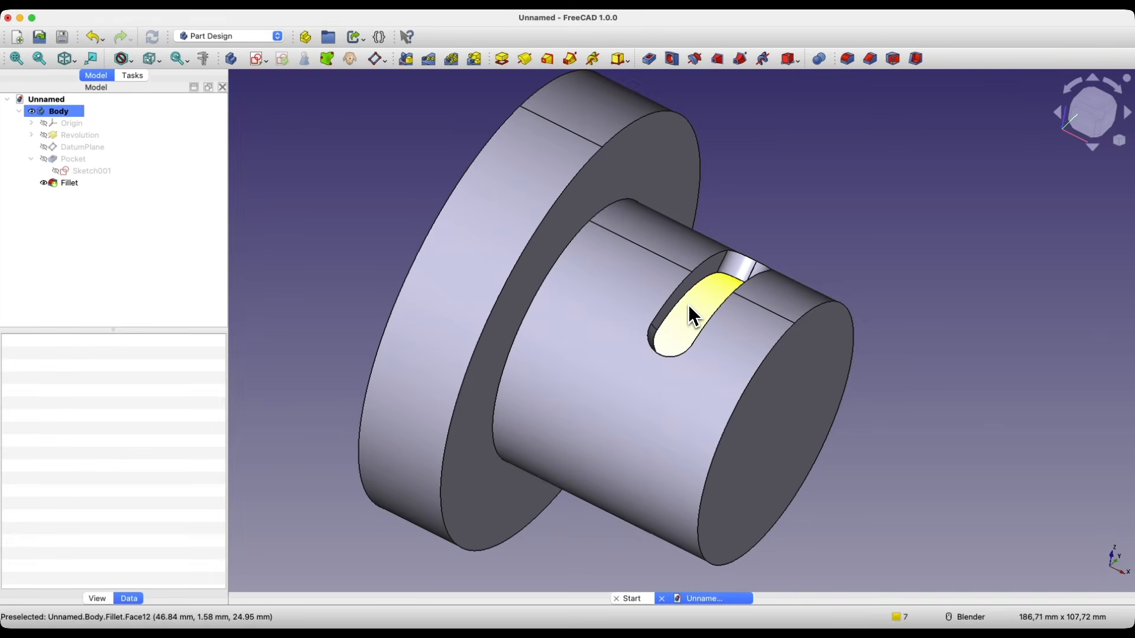
Close the open model without saving and create a new Parametric Part document.
left_click(662, 599)
key("super+d")
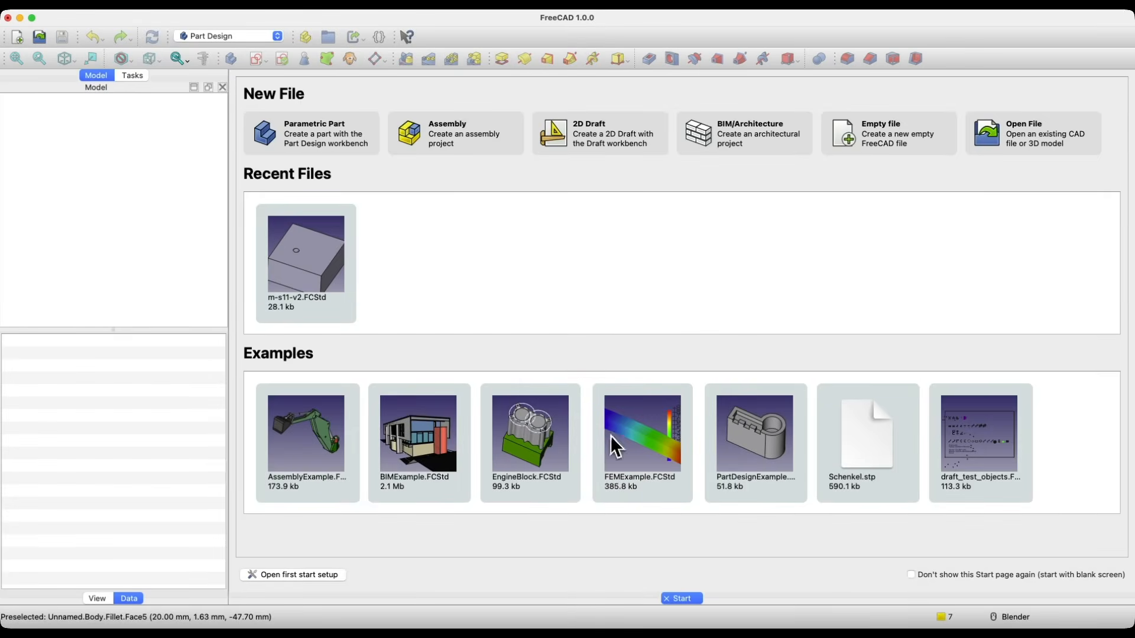
left_click(332, 146)
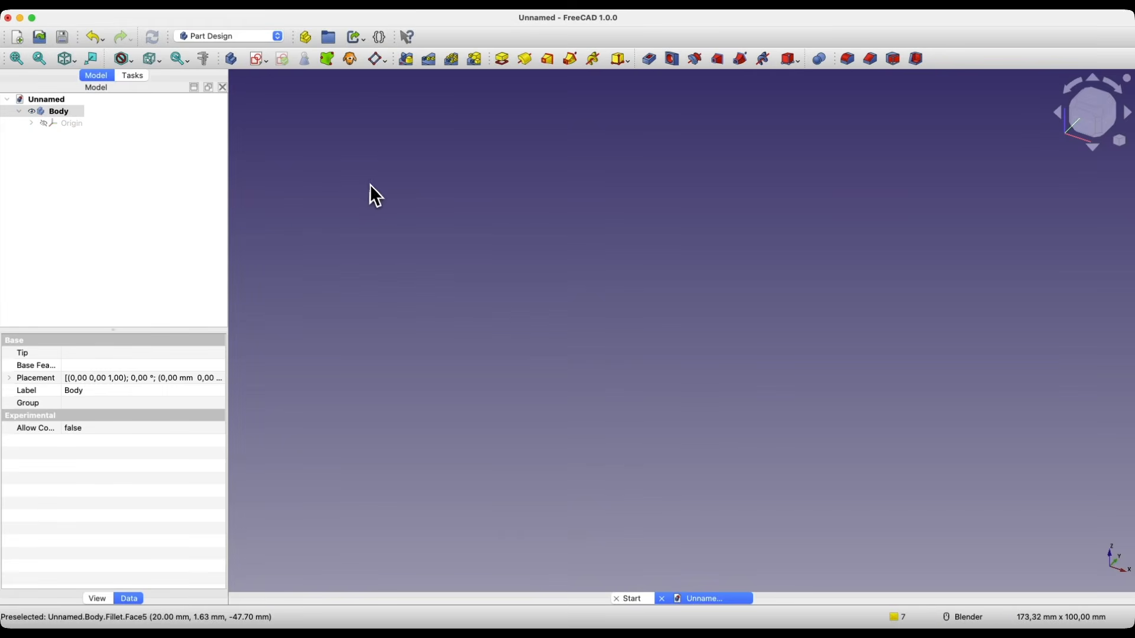
On the XZ plane, sketch a closed stepped six-line profile from the origin, about 42 mm long, stepping from about 31 to 21 mm high.
left_click(258, 59)
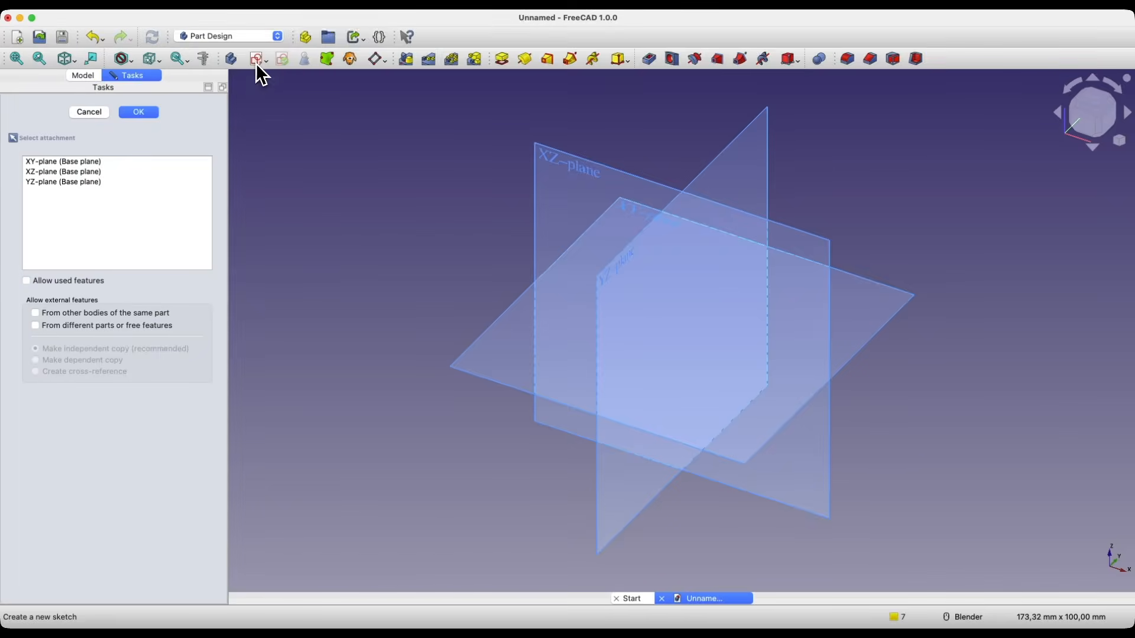
left_click(554, 171)
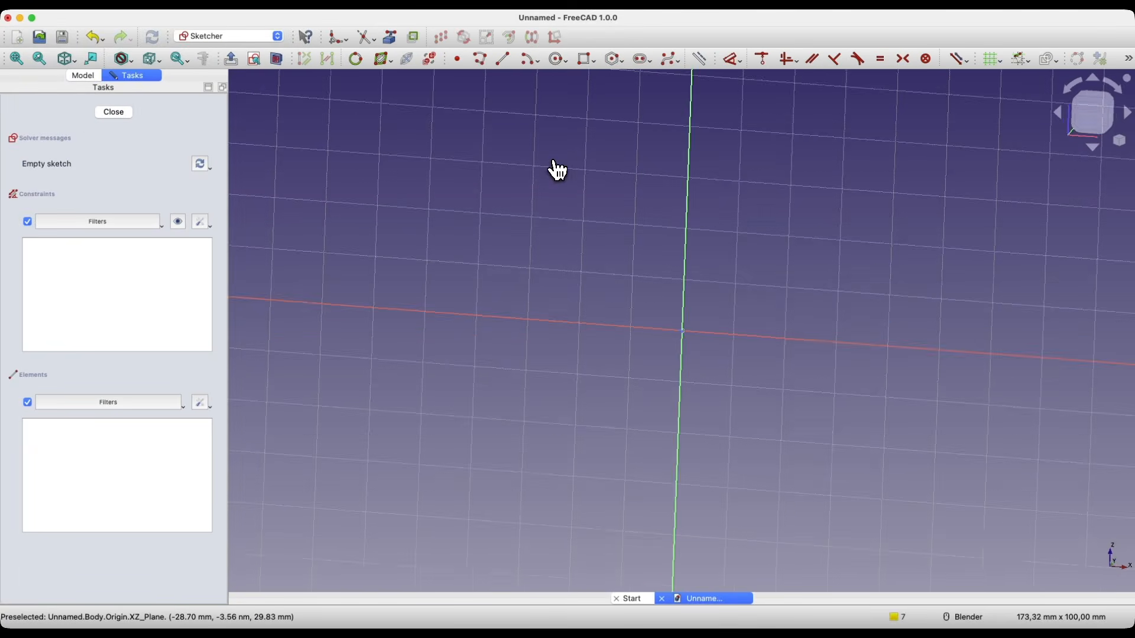
left_click(484, 62)
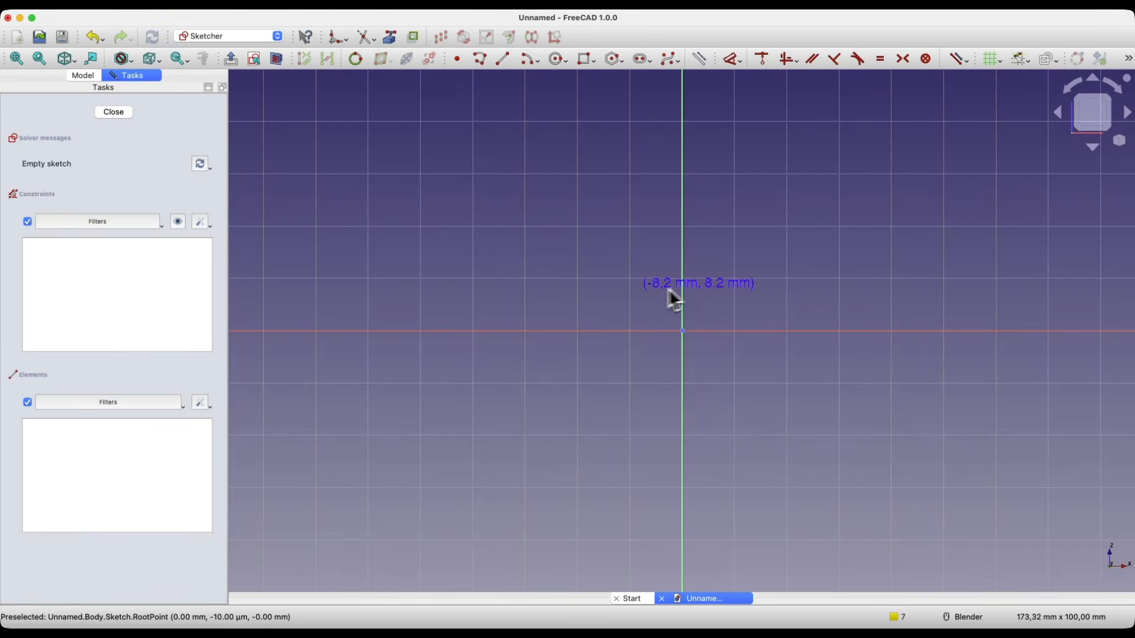
left_click(683, 332)
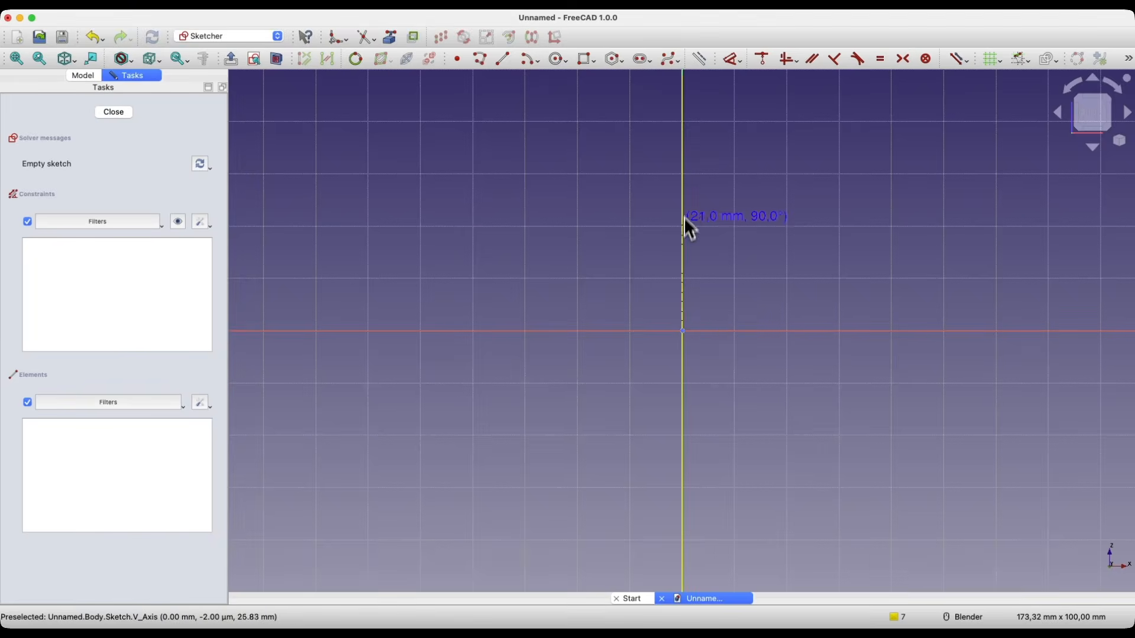
left_click(683, 171)
left_click(744, 171)
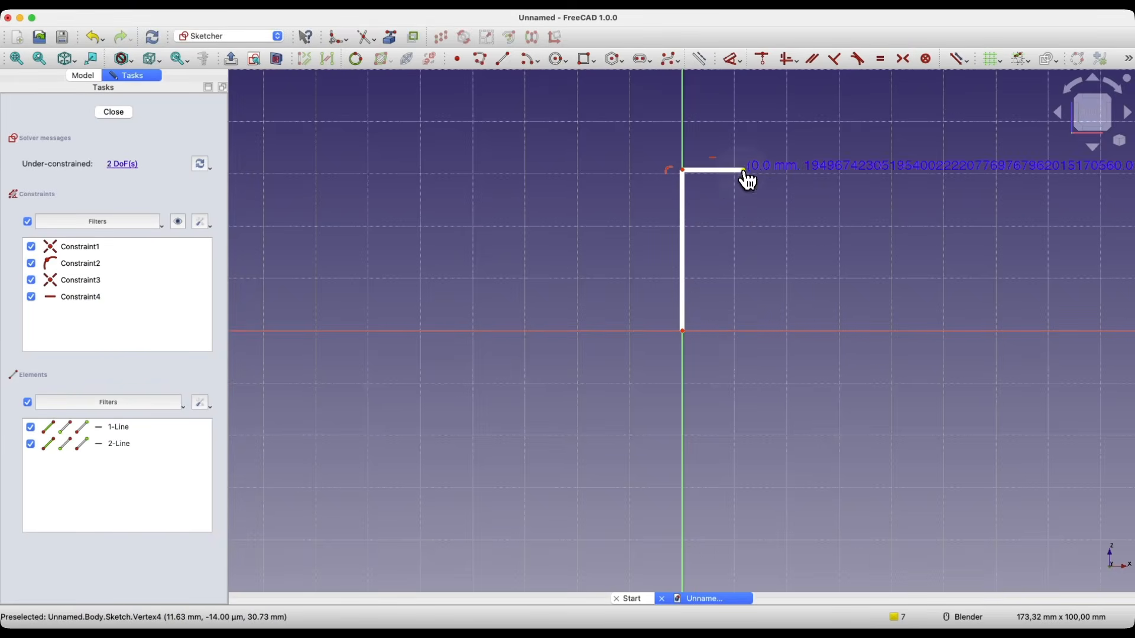
left_click(743, 222)
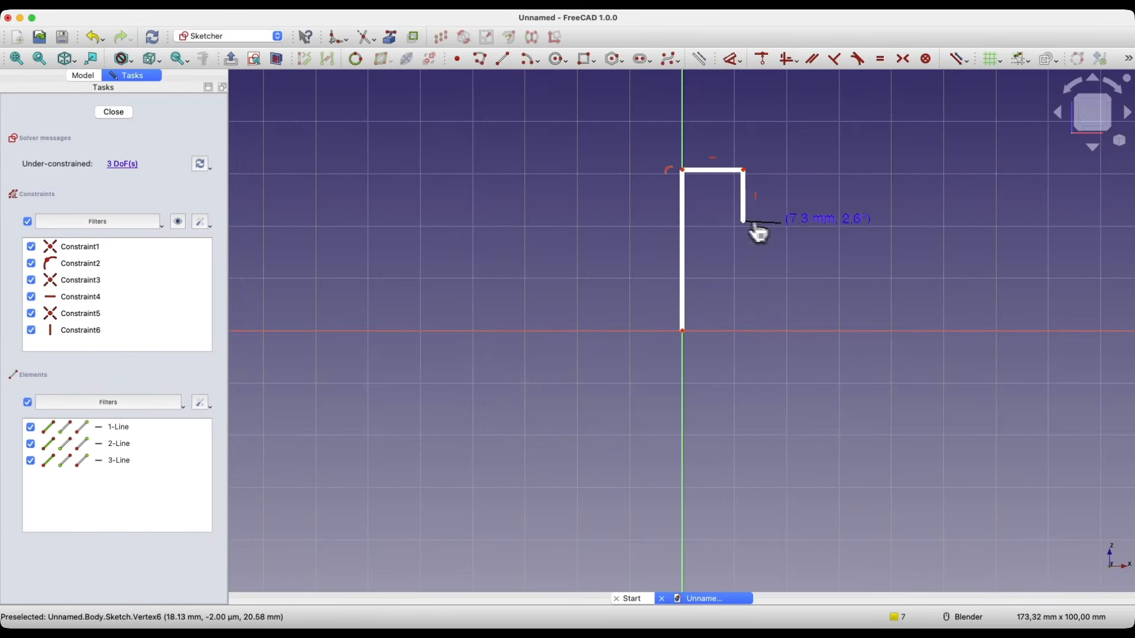
left_click(906, 223)
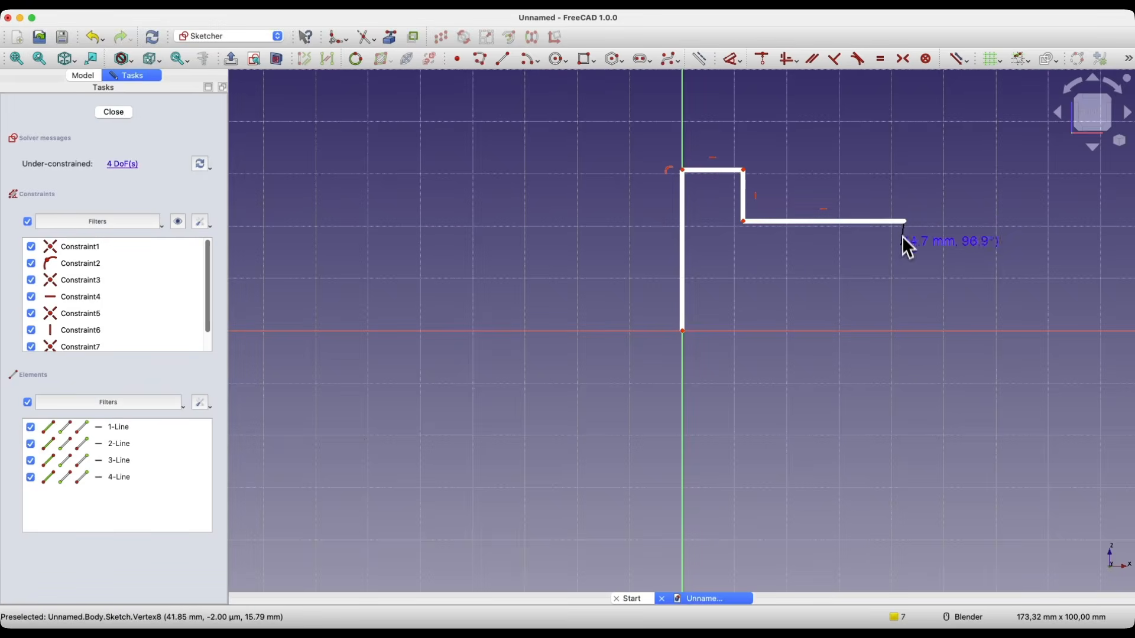
left_click(905, 332)
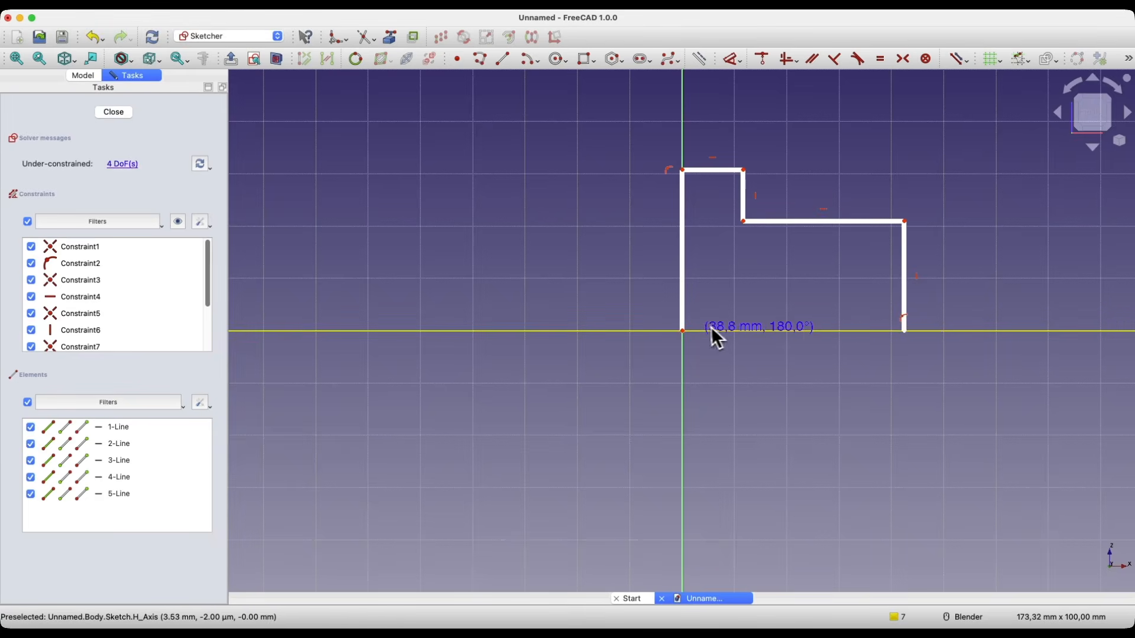
left_click(684, 331)
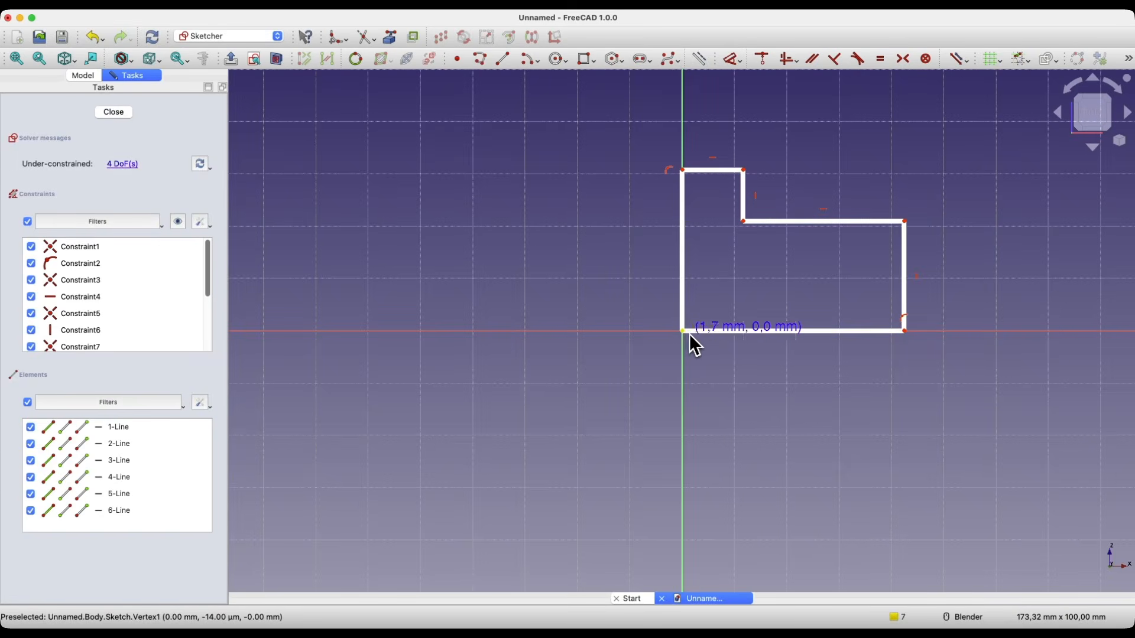
right_click(599, 232)
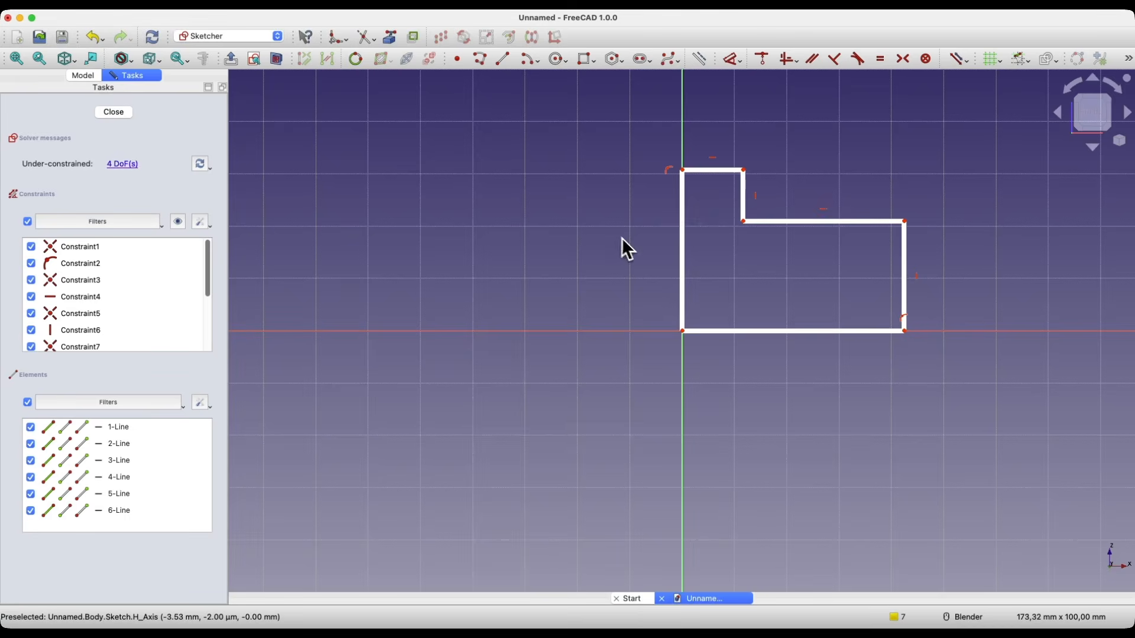
Dimension the profile's long vertical edge on the vertical axis to 50 mm.
left_click(684, 266)
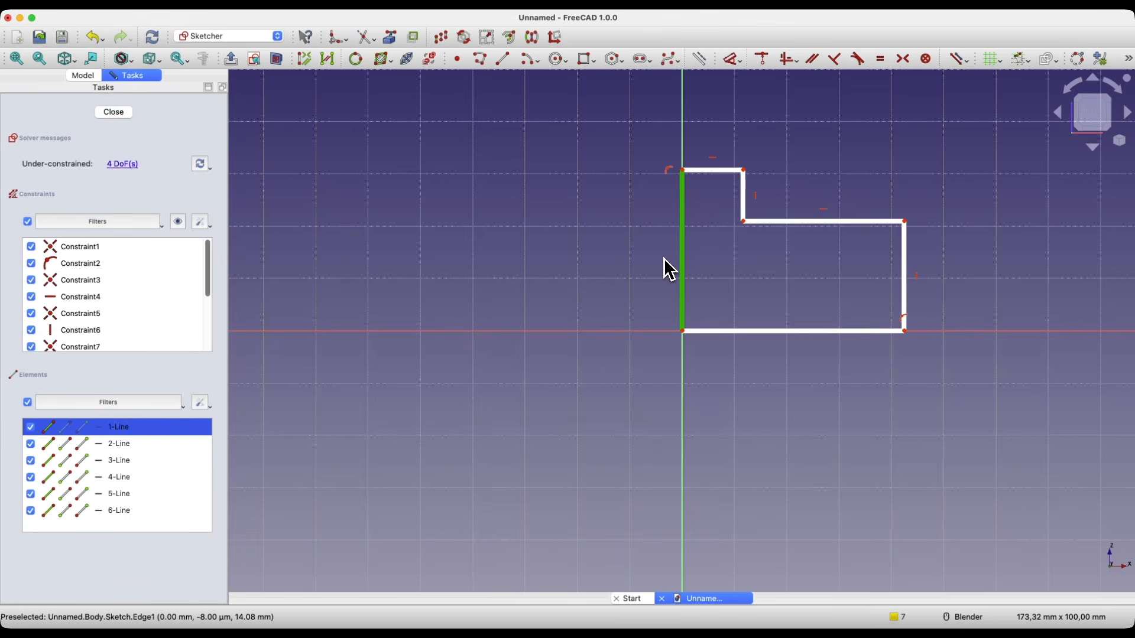
key("d")
left_click(596, 242)
type("50")
key("Return")
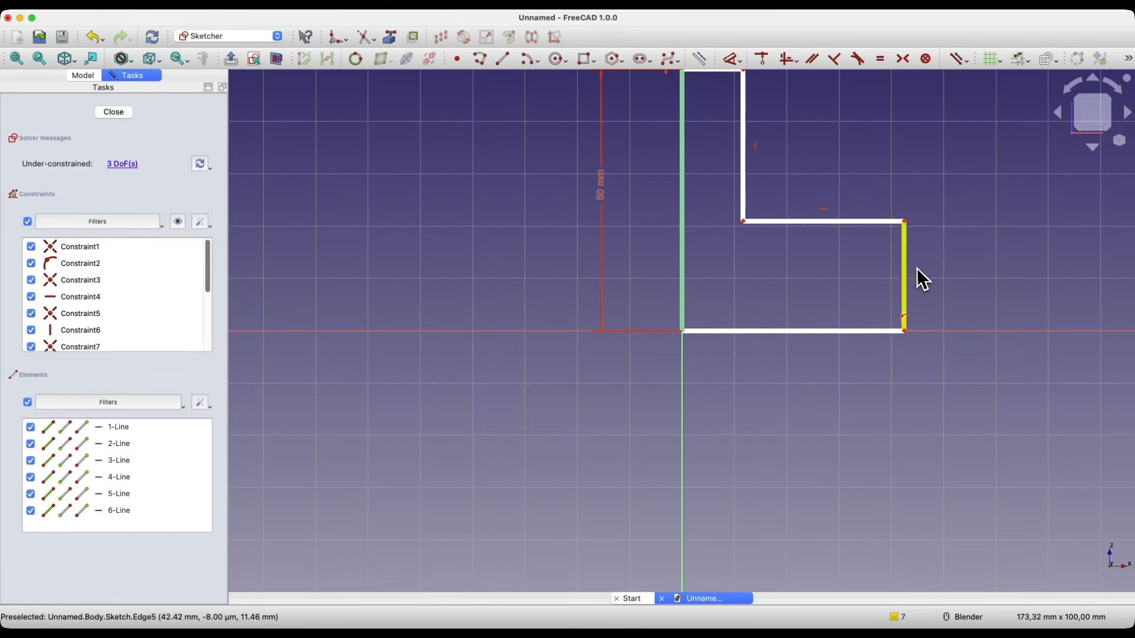
Dimension the vertical edge at the profile's far end to 30 mm.
left_click(904, 273)
key("d")
left_click(979, 278)
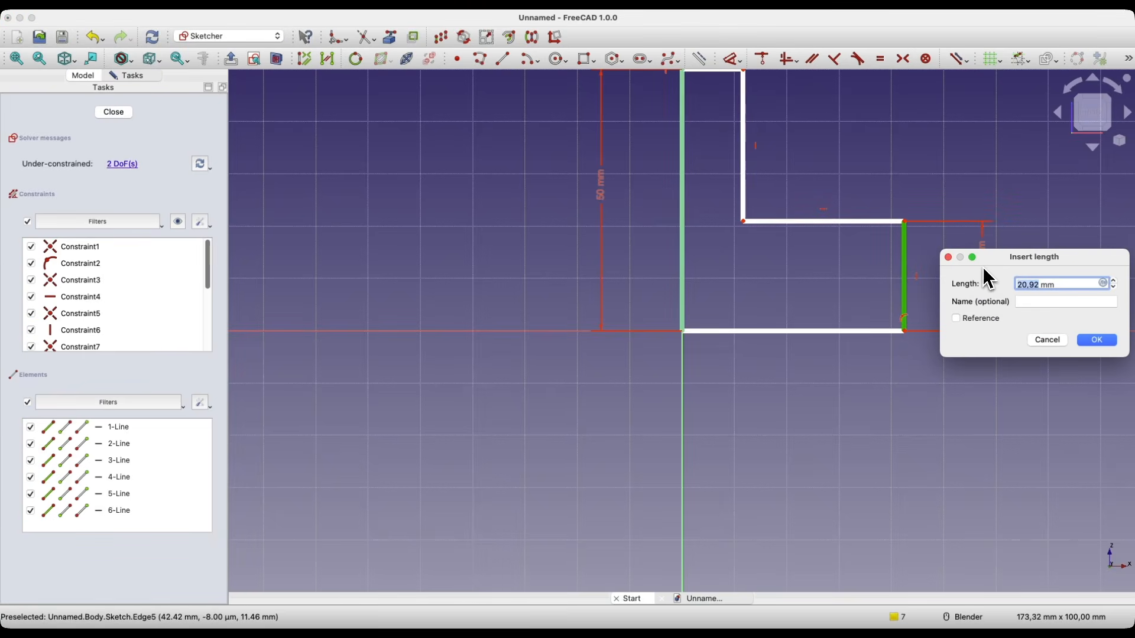
type("3")
key("Return")
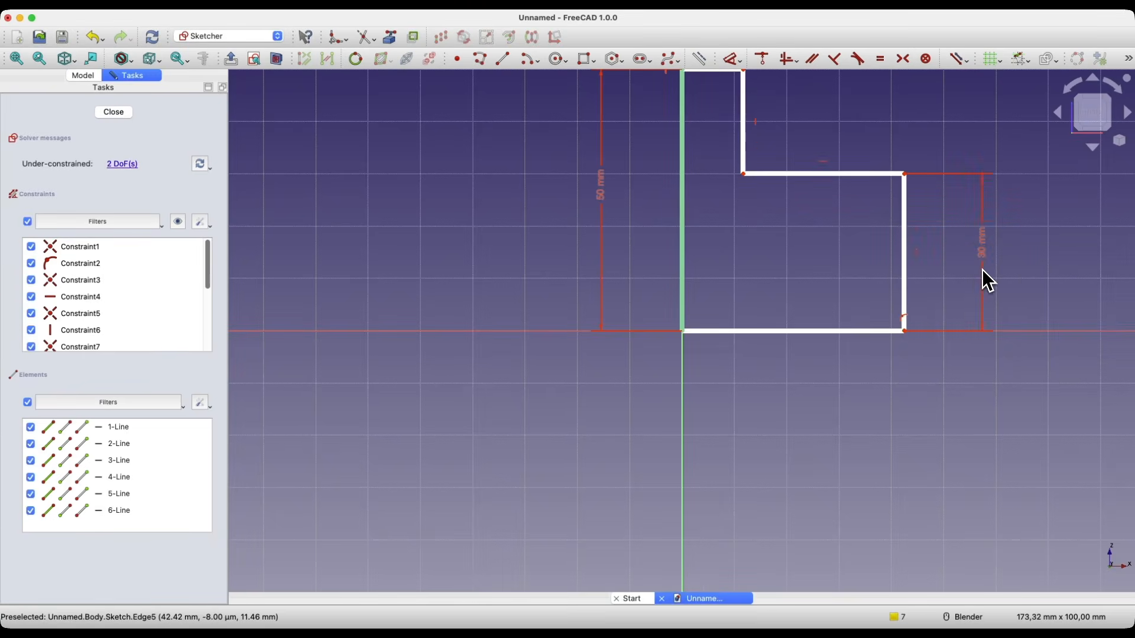
Dimension the profile's bottom edge along the horizontal axis to 100 mm.
left_click(765, 342)
left_click(777, 410)
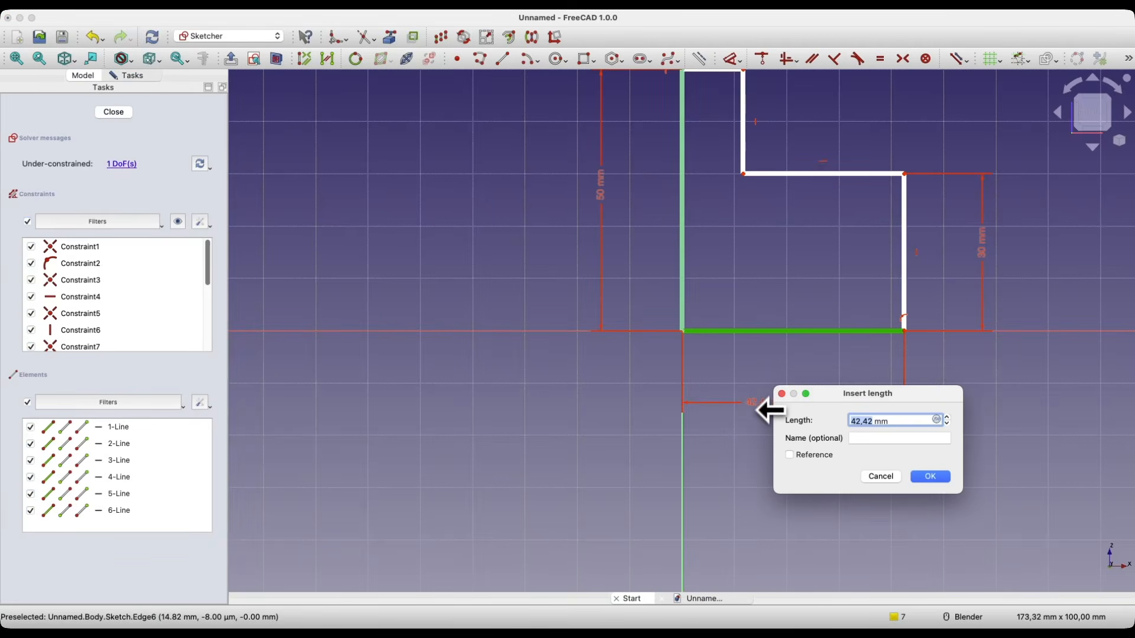
type("100")
key("Return")
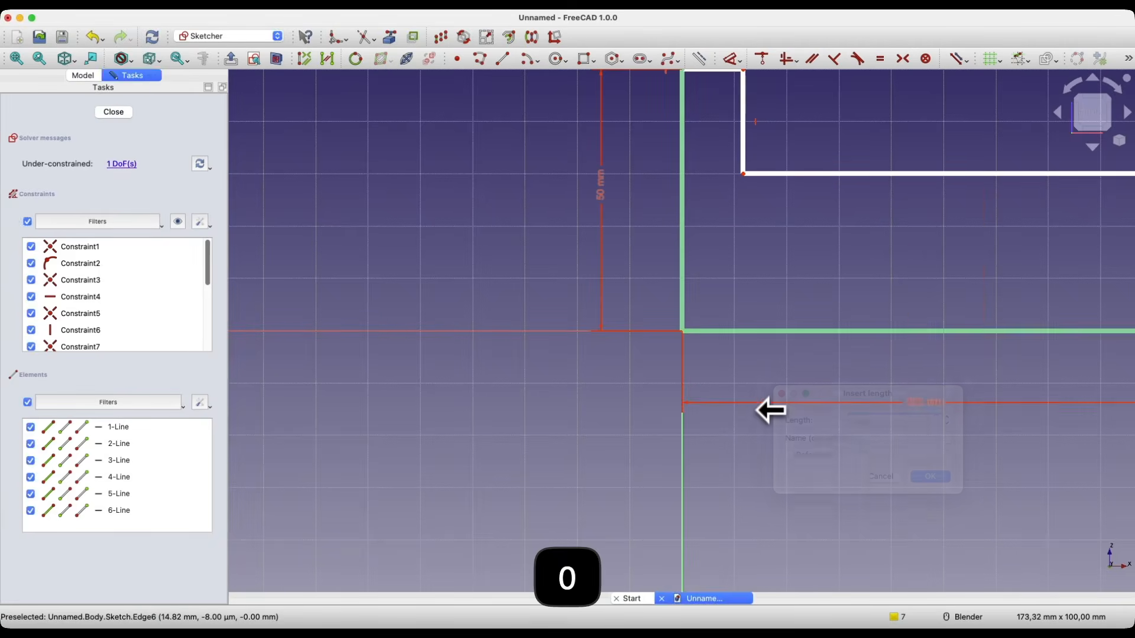
Dimension the profile's short top edge to 20 mm and finish the sketch.
scroll(776, 408, "down", 5)
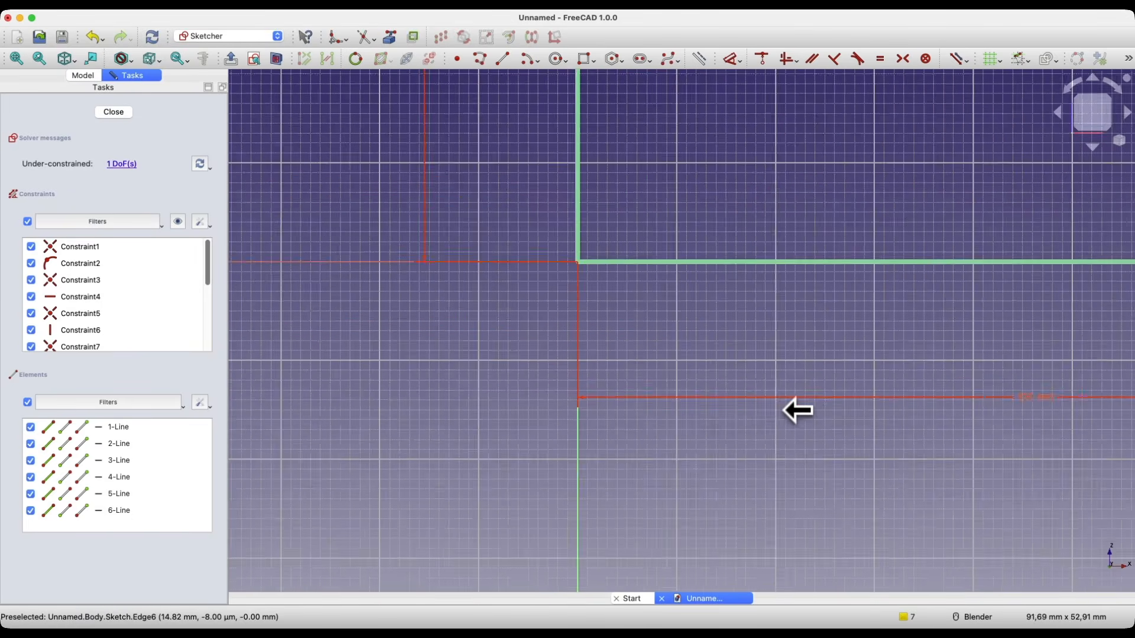
left_click(747, 216)
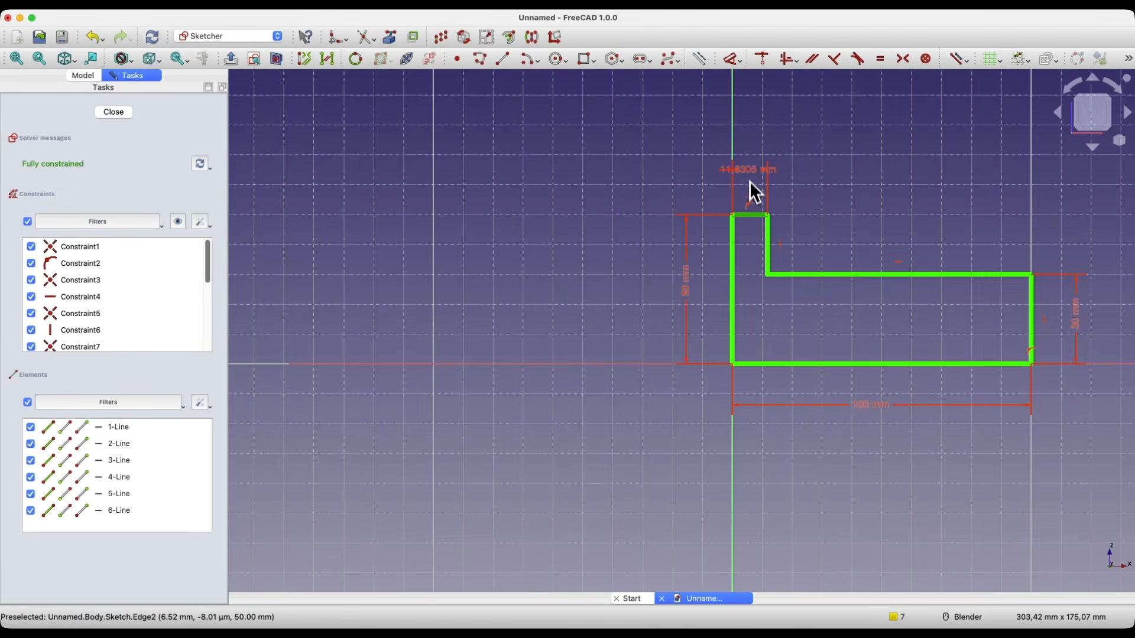
left_click(742, 170)
type("20")
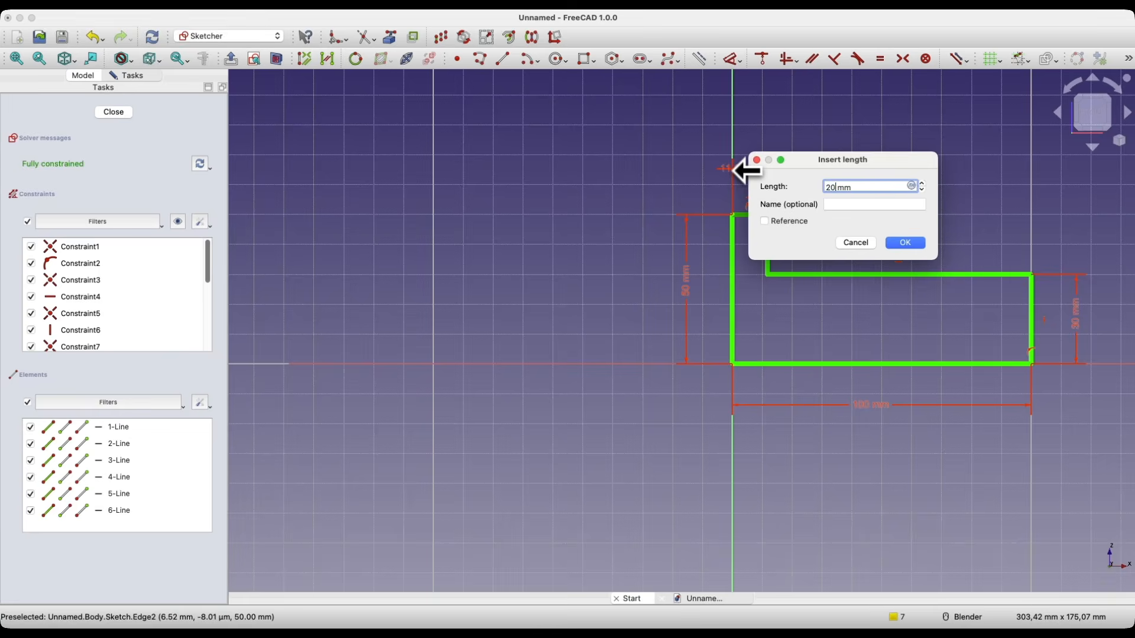
key("Return")
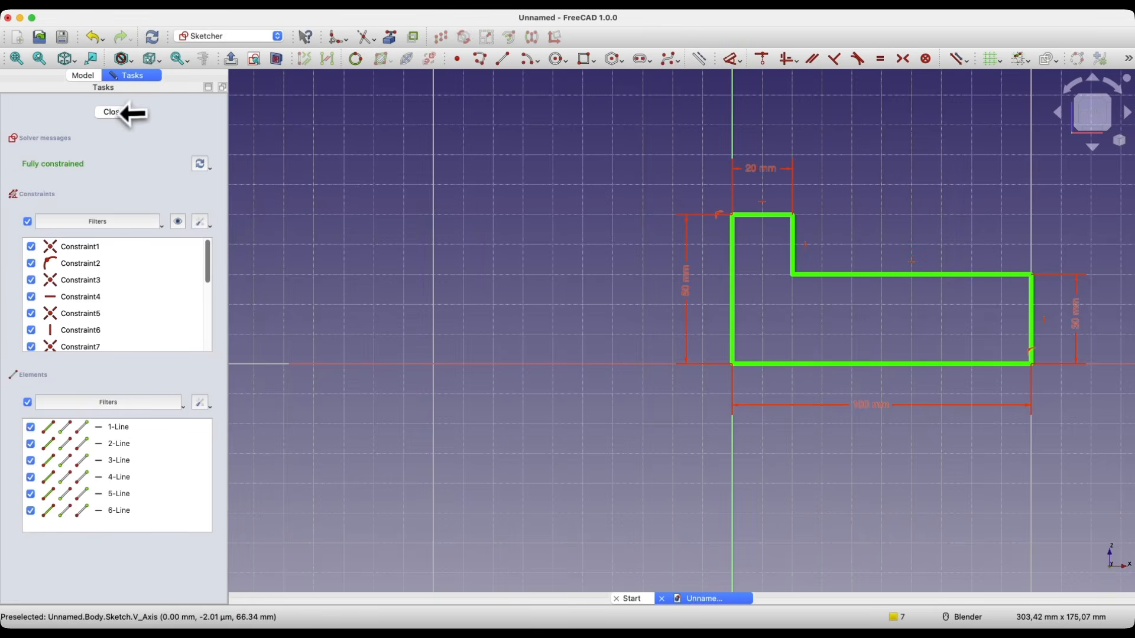
left_click(121, 112)
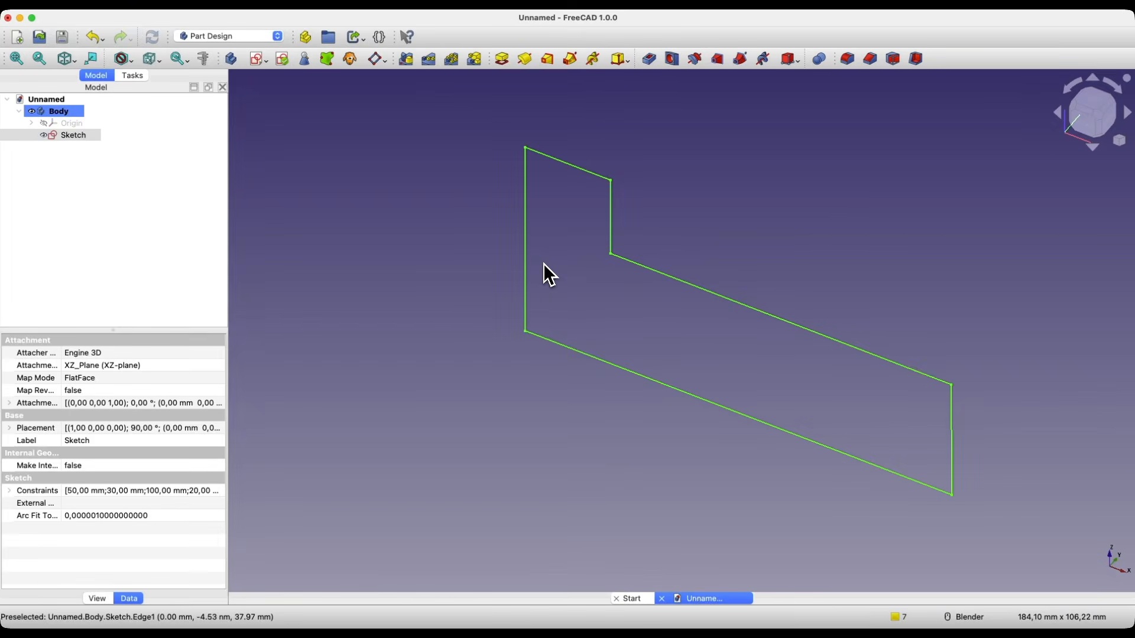
Revolve the stepped profile 360° around the base X axis.
left_click(530, 66)
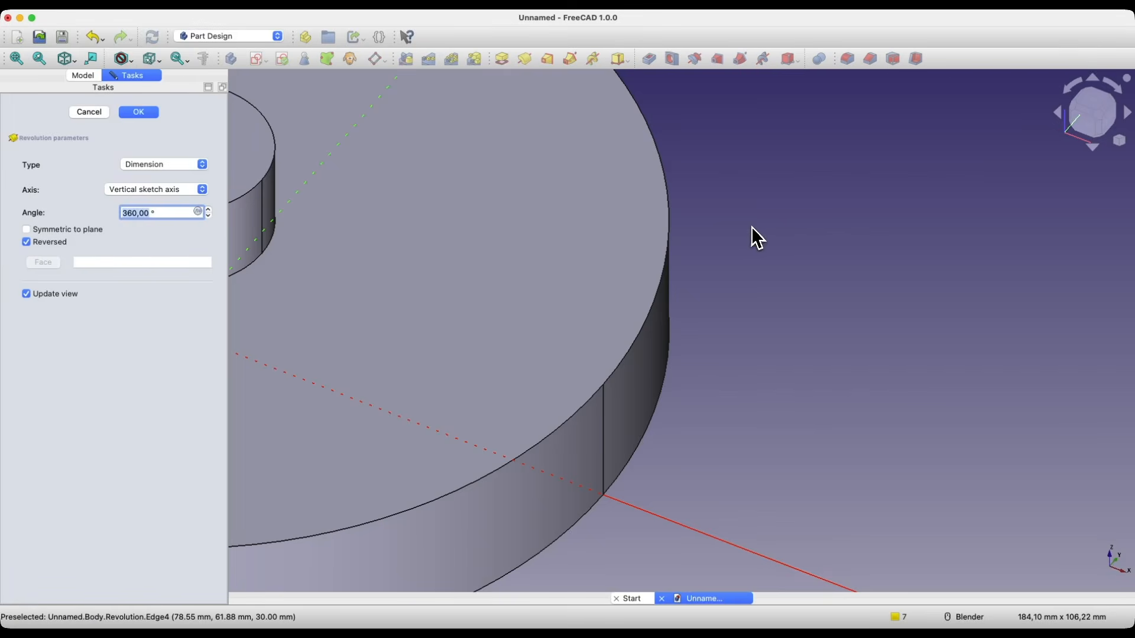
scroll(746, 227, "down", 4)
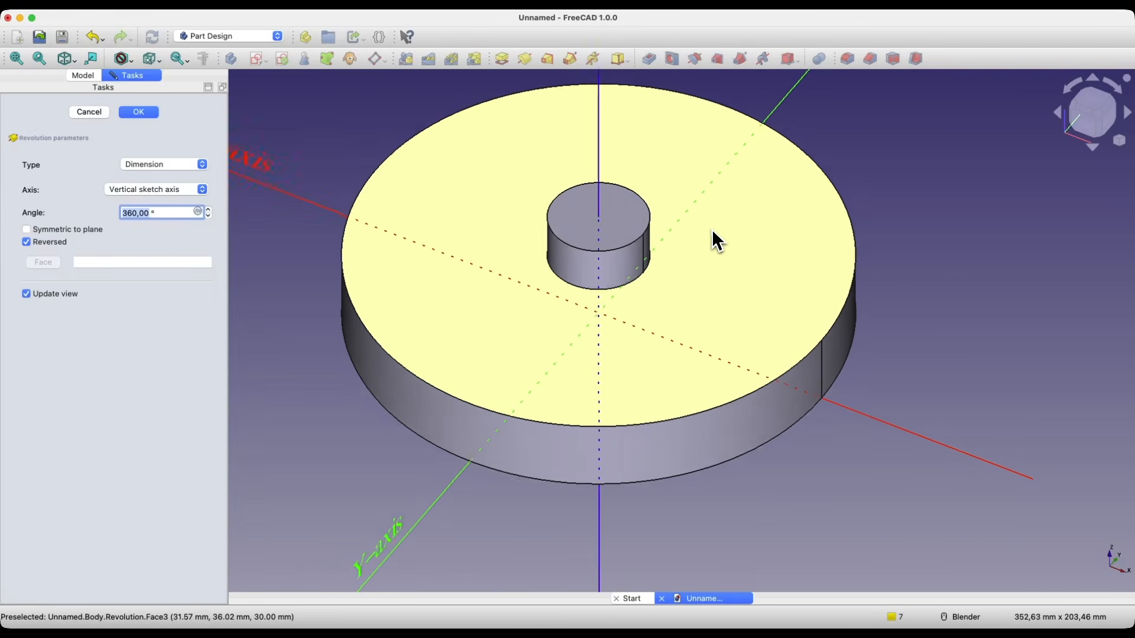
scroll(712, 231, "down", 1)
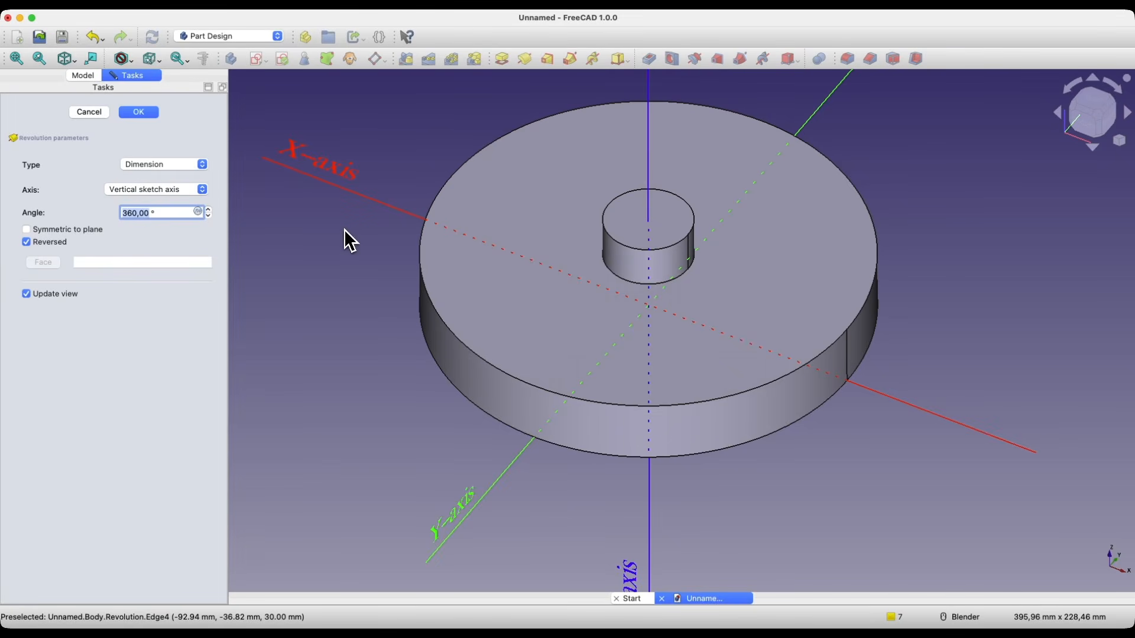
left_click(130, 190)
left_click(141, 220)
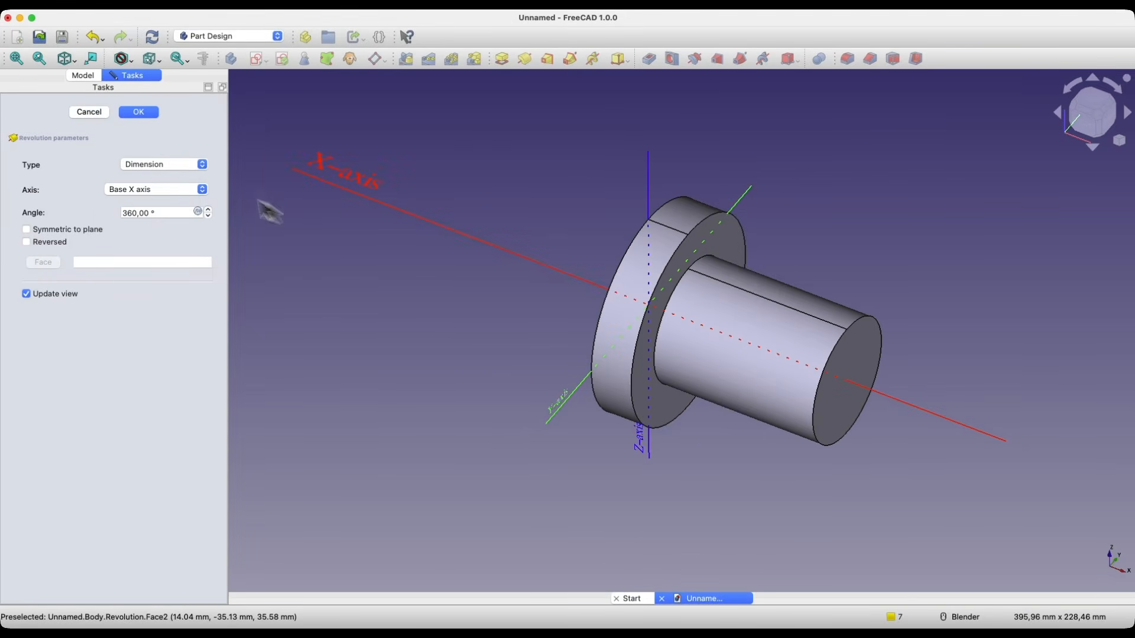
left_click(144, 113)
Start a datum plane attached to the flat end face of the smaller cylinder.
middle_click_drag(537, 172, 594, 173)
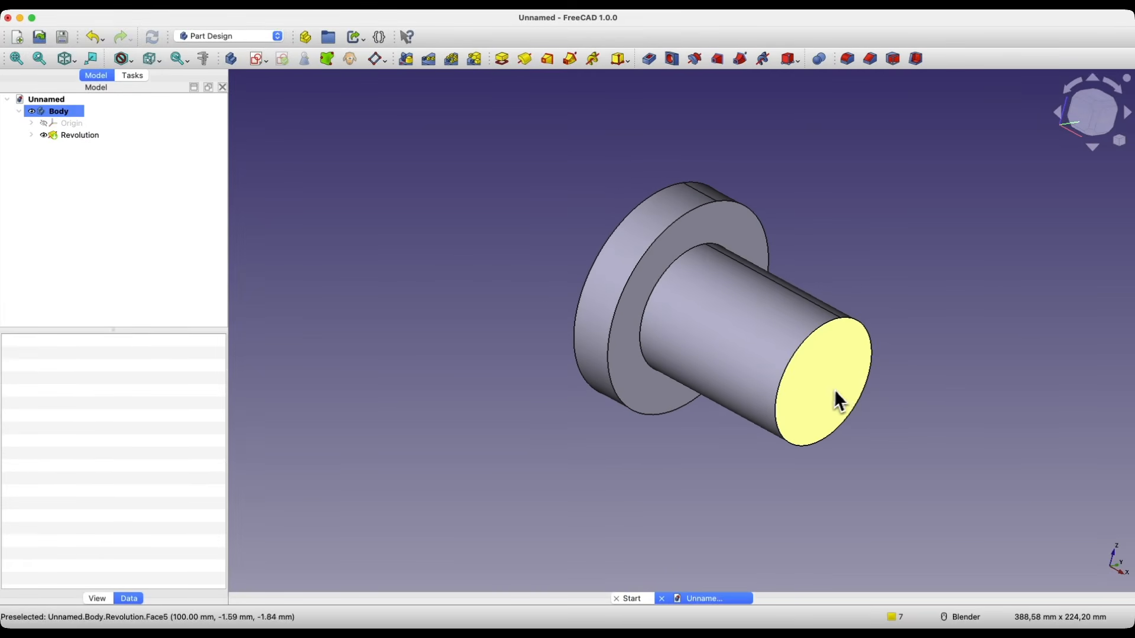
left_click(804, 374)
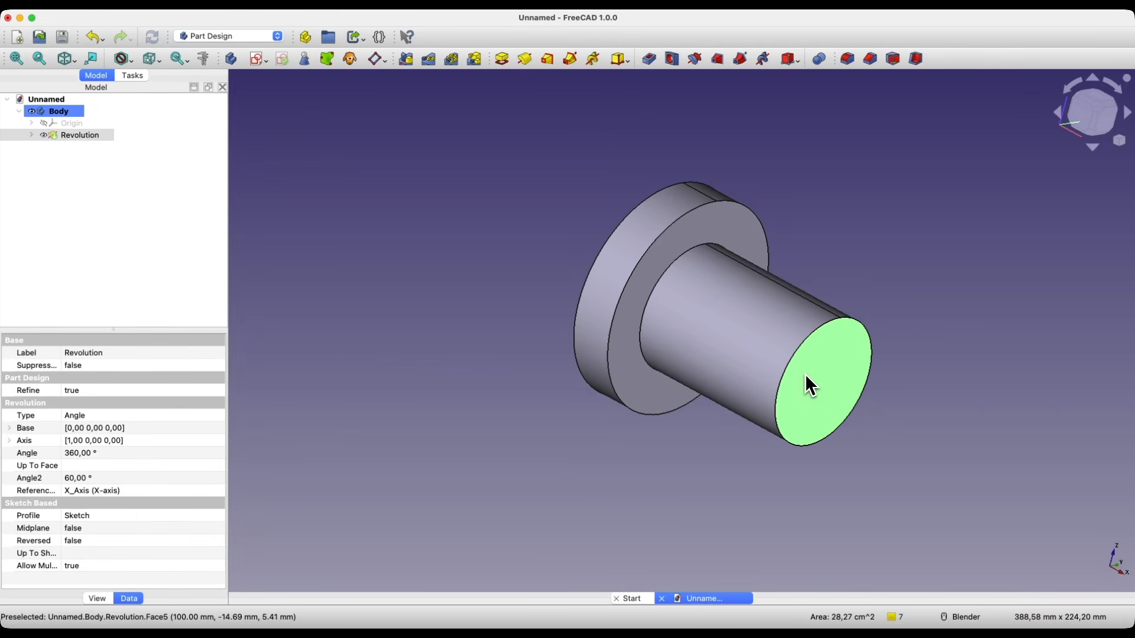
left_click(377, 59)
middle_click_drag(385, 86, 423, 138)
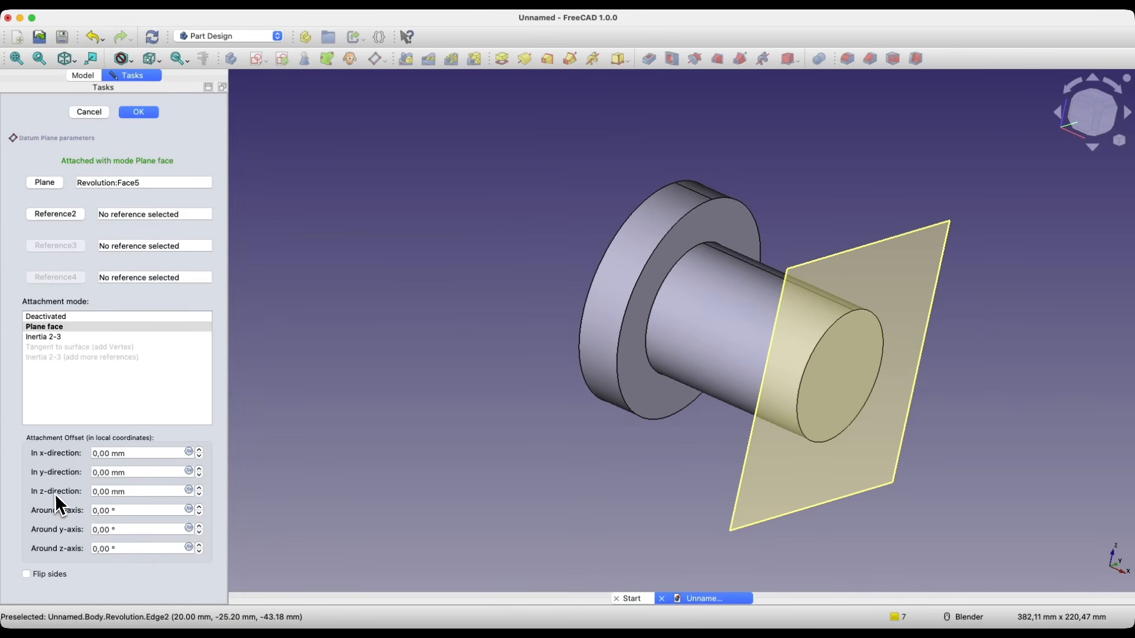
Offset the datum plane -30 mm in the z-direction, into the smaller cylinder, and accept it.
left_click(107, 492)
scroll(106, 491, "down", 4)
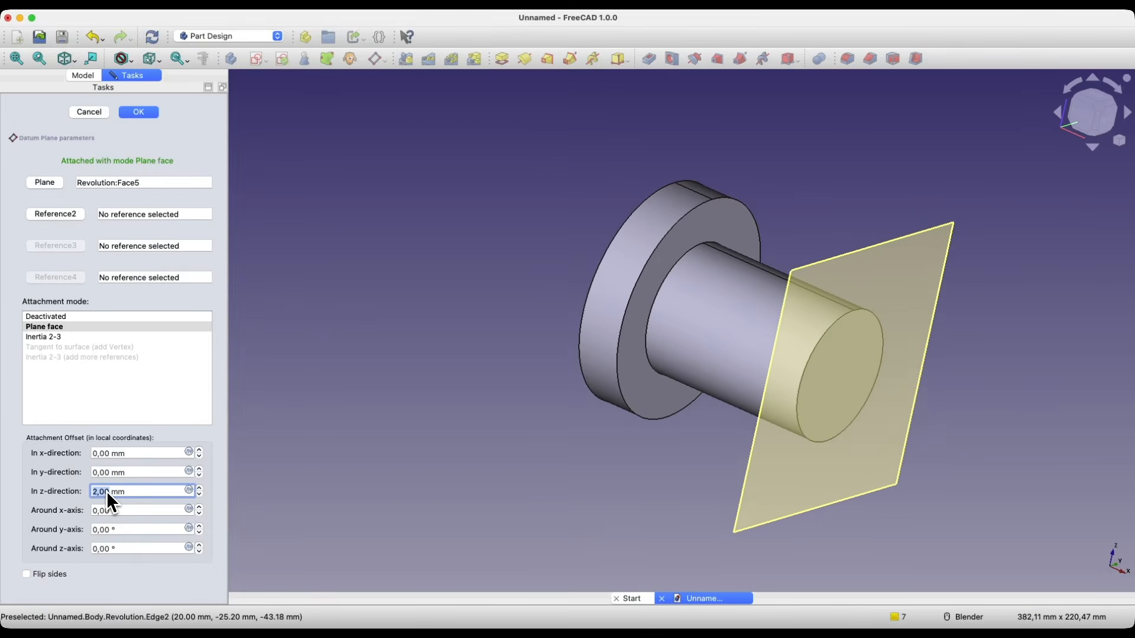
scroll(107, 490, "down", 12)
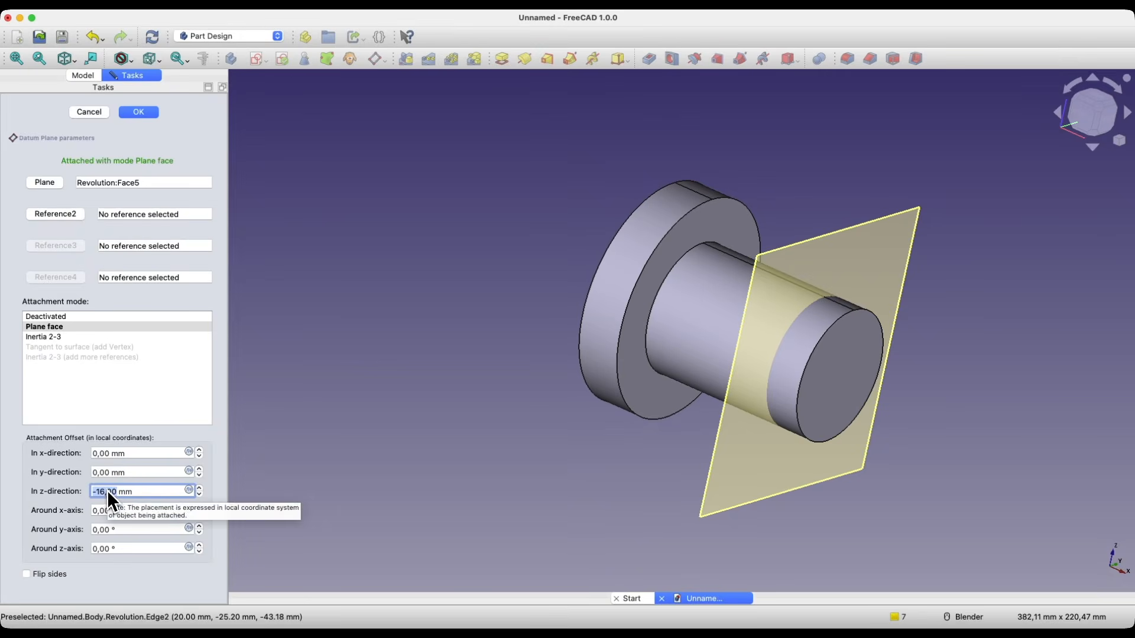
scroll(107, 491, "down", 1)
scroll(108, 491, "down", 3)
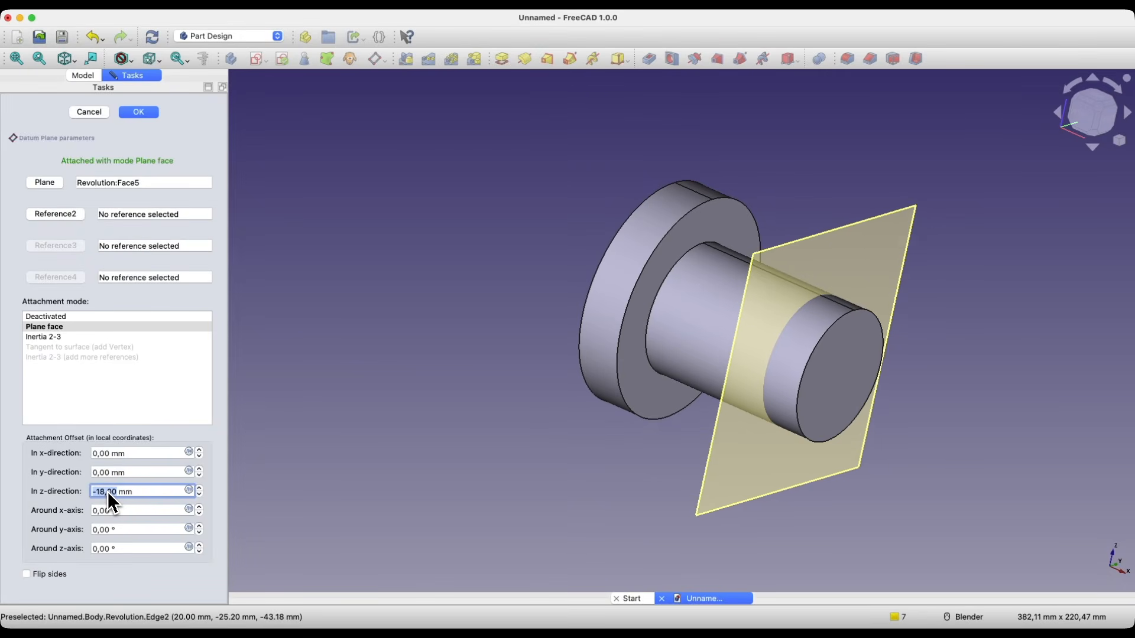
scroll(108, 492, "down", 1)
scroll(108, 492, "down", 7)
scroll(112, 492, "down", 1)
scroll(112, 492, "down", 1)
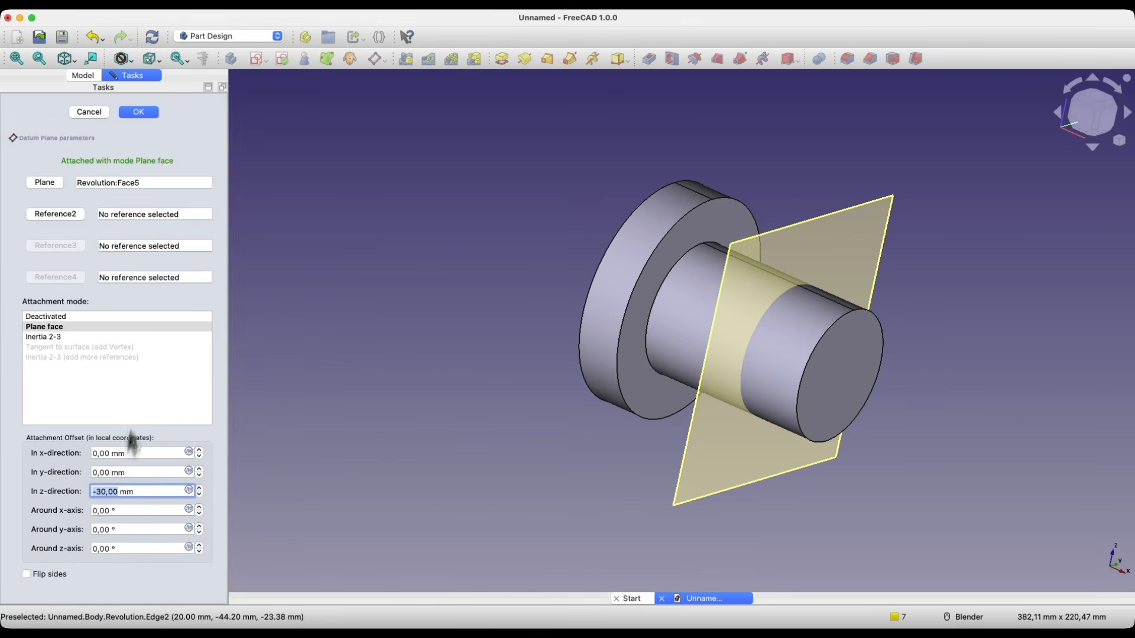
left_click(146, 113)
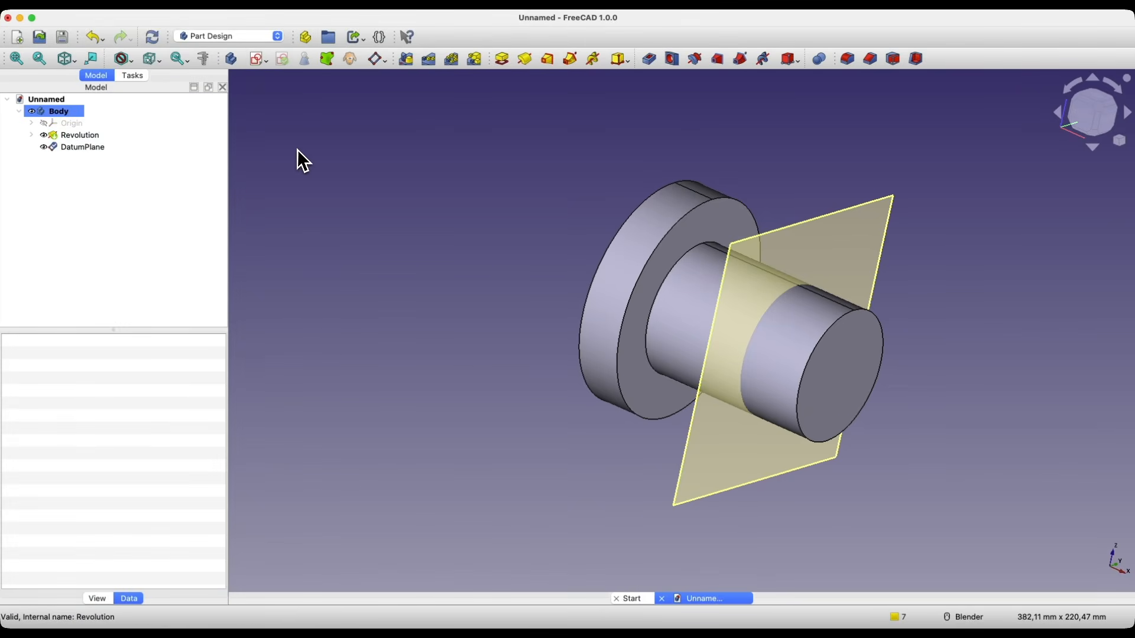
Start a new sketch on the datum plane that crosses the smaller cylinder.
left_click(869, 244)
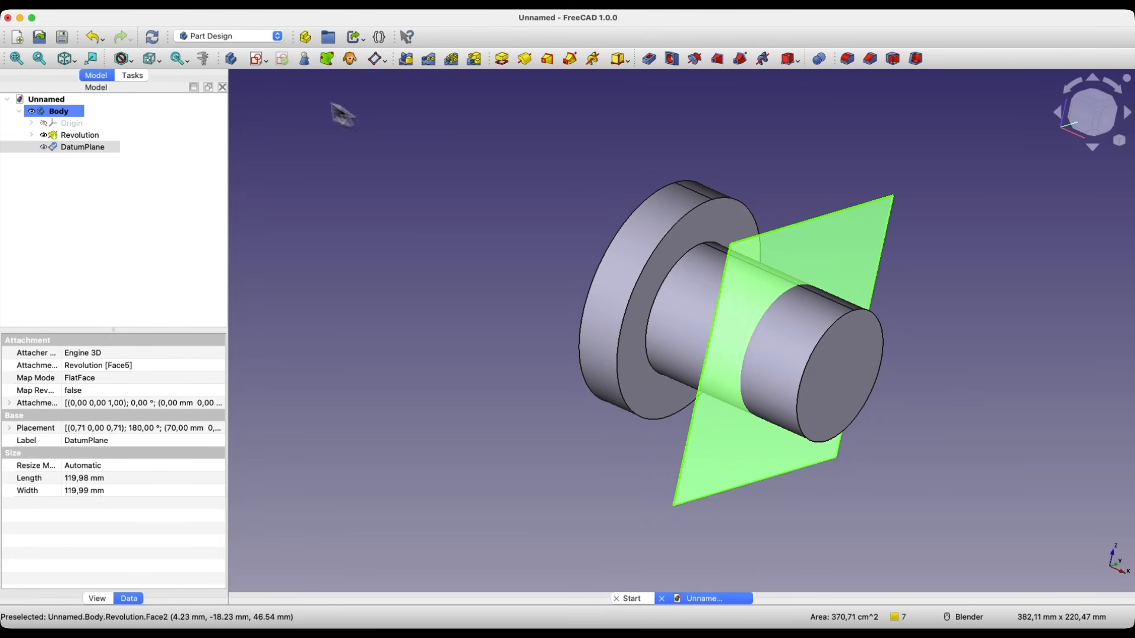
left_click(258, 59)
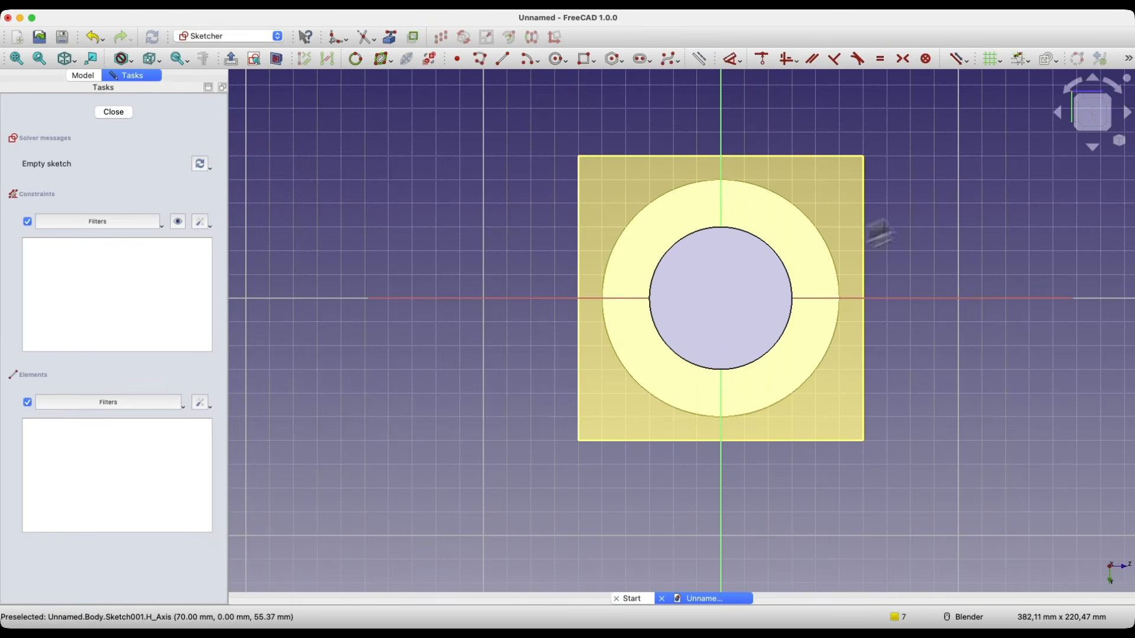
left_click(1070, 92)
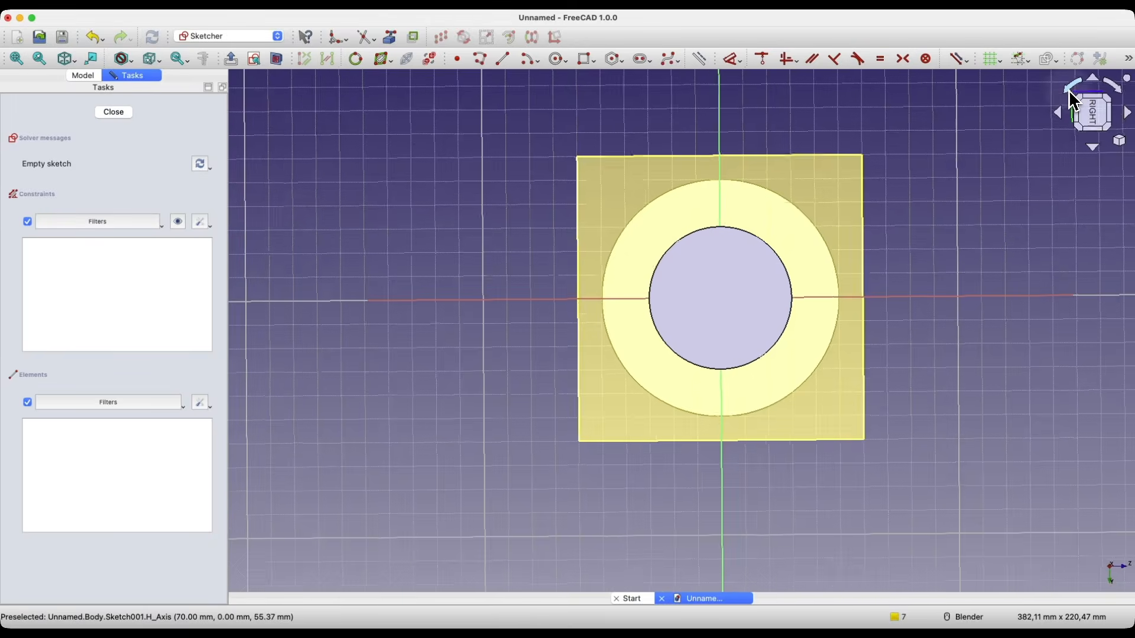
left_click(1069, 90)
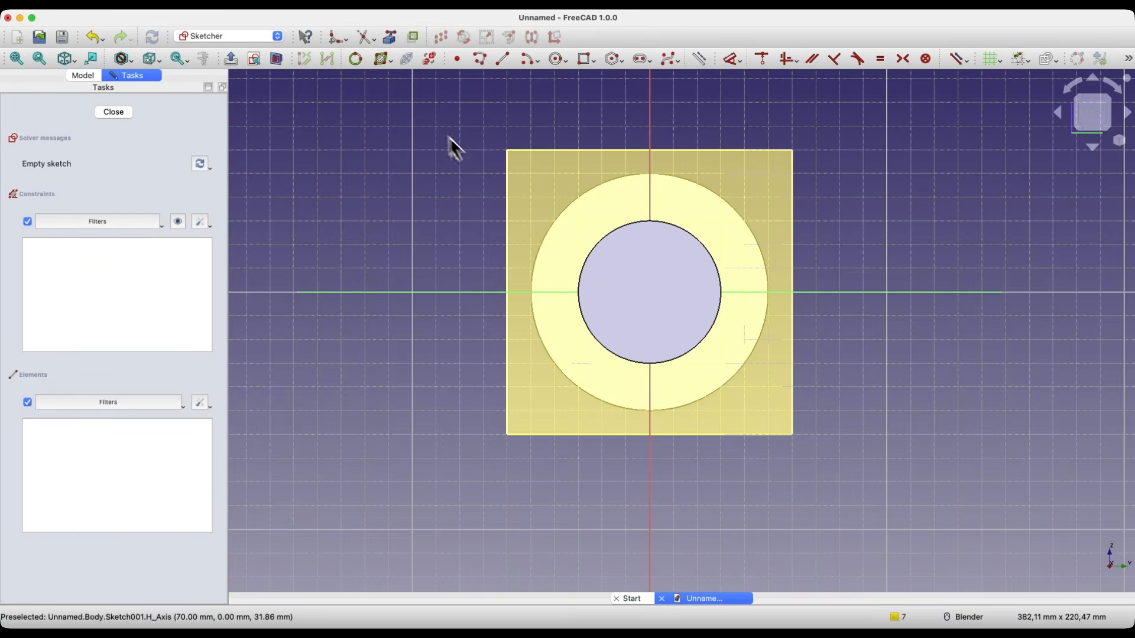
Project the smaller cylinder's circular edge into the sketch as external geometry and section the view at the sketch plane.
left_click(392, 37)
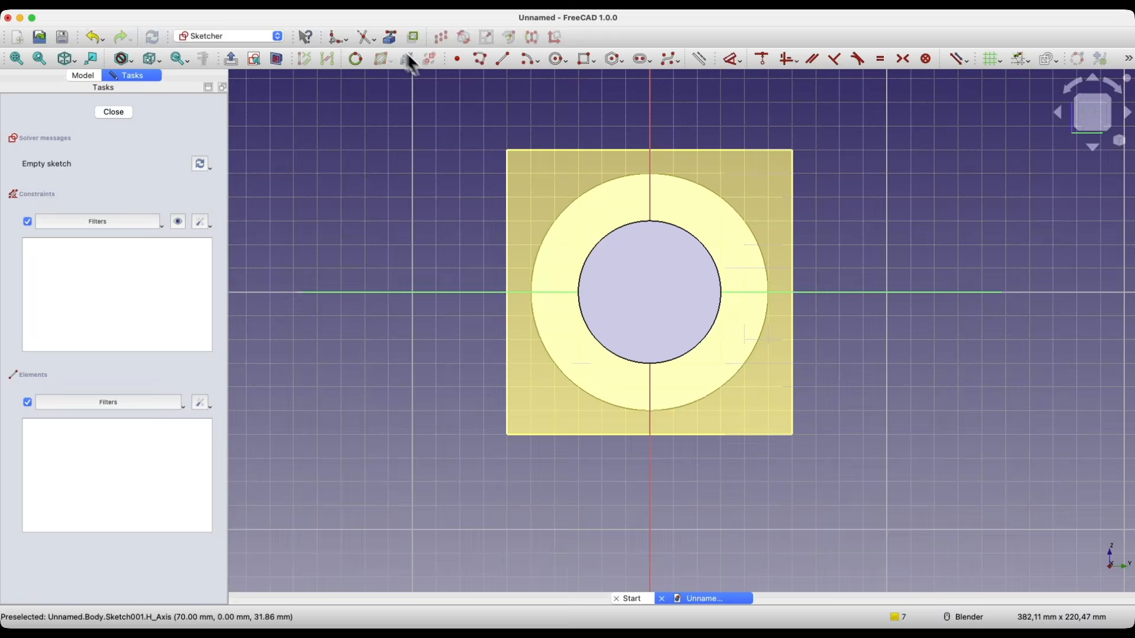
left_click(619, 230)
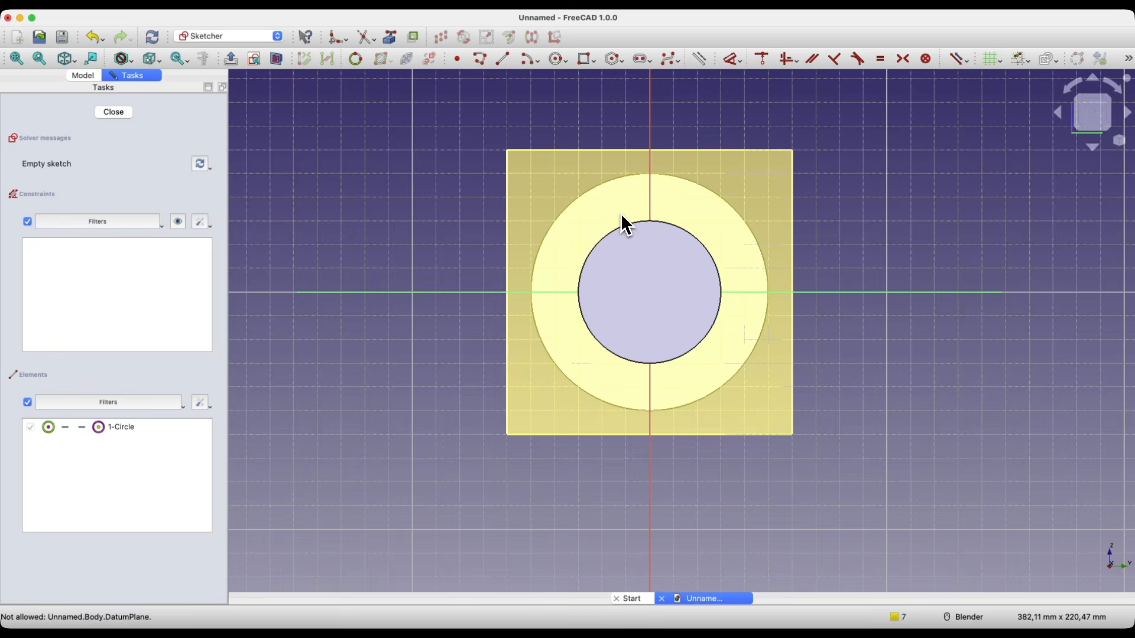
left_click(279, 68)
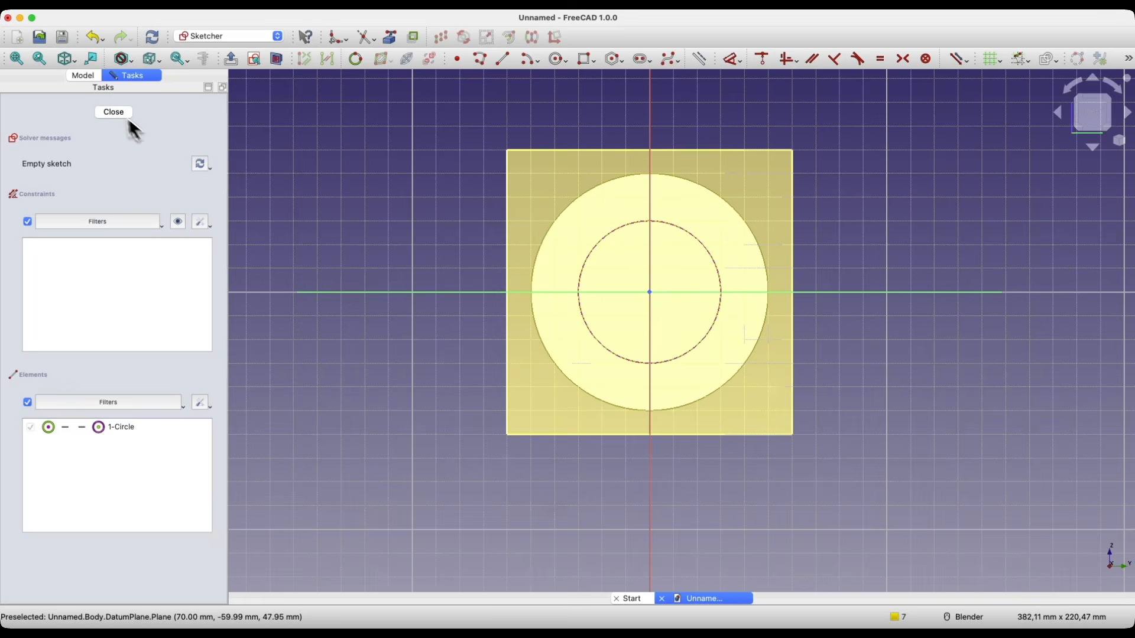
Hide the datum plane and return to the sketch's editing tasks.
left_click(84, 78)
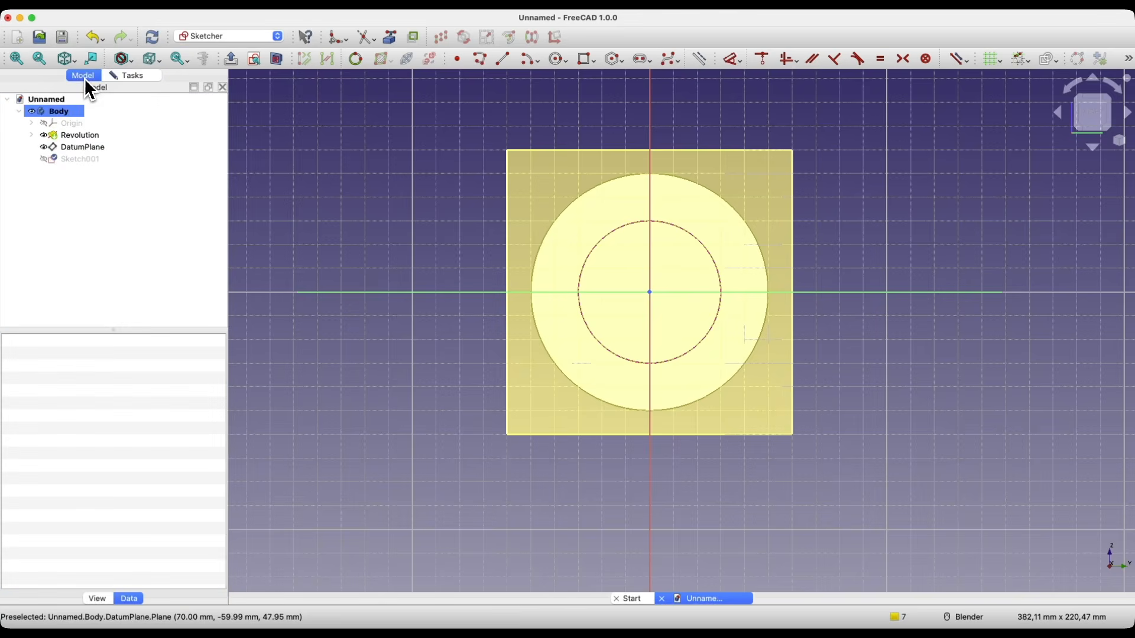
left_click(83, 156)
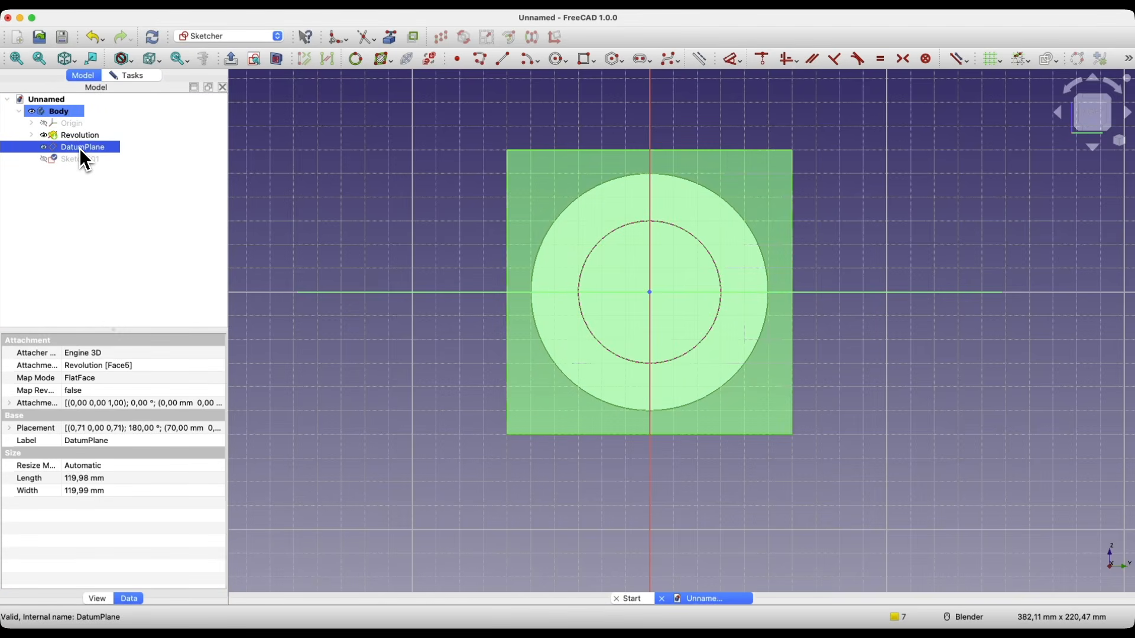
key("space")
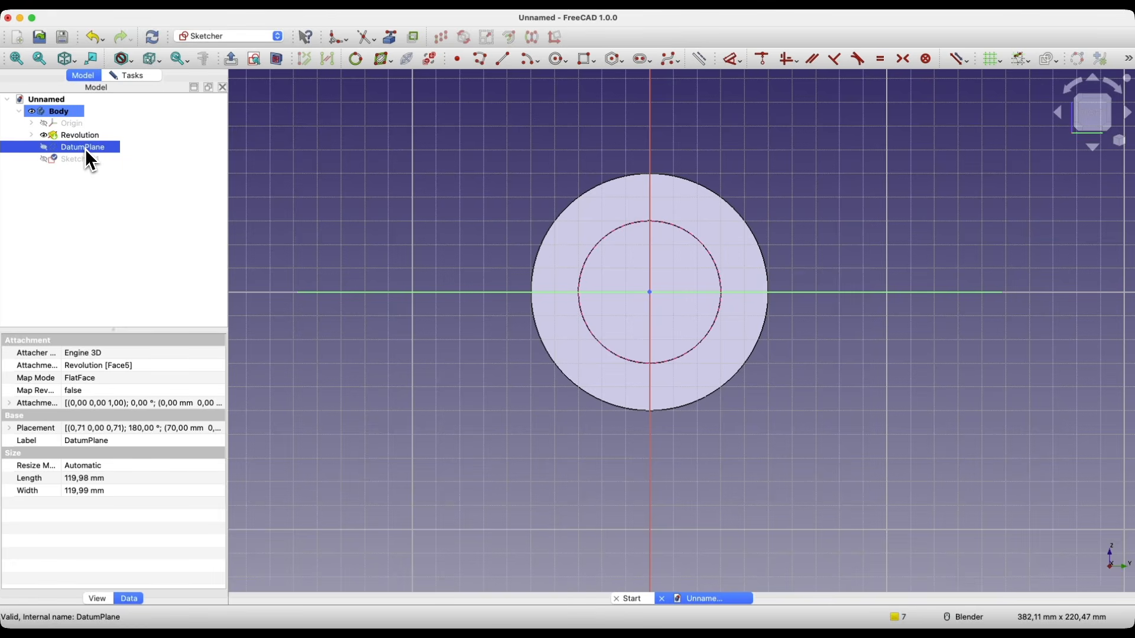
left_click(133, 78)
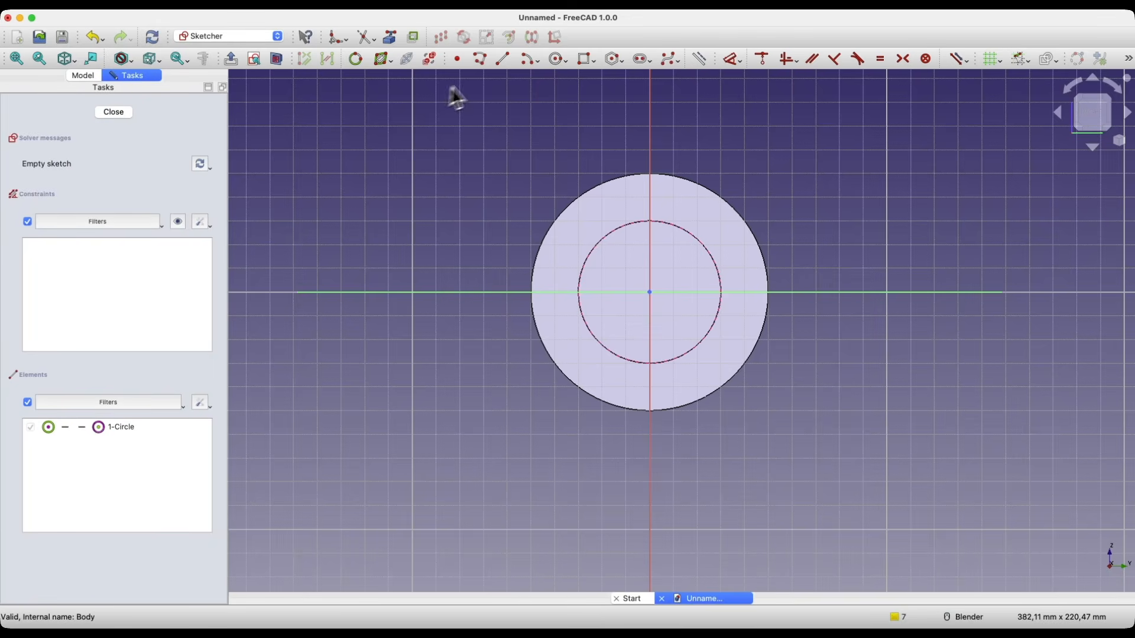
Draw a circle centred on the sketch origin with a diameter of 50 mm.
left_click(559, 64)
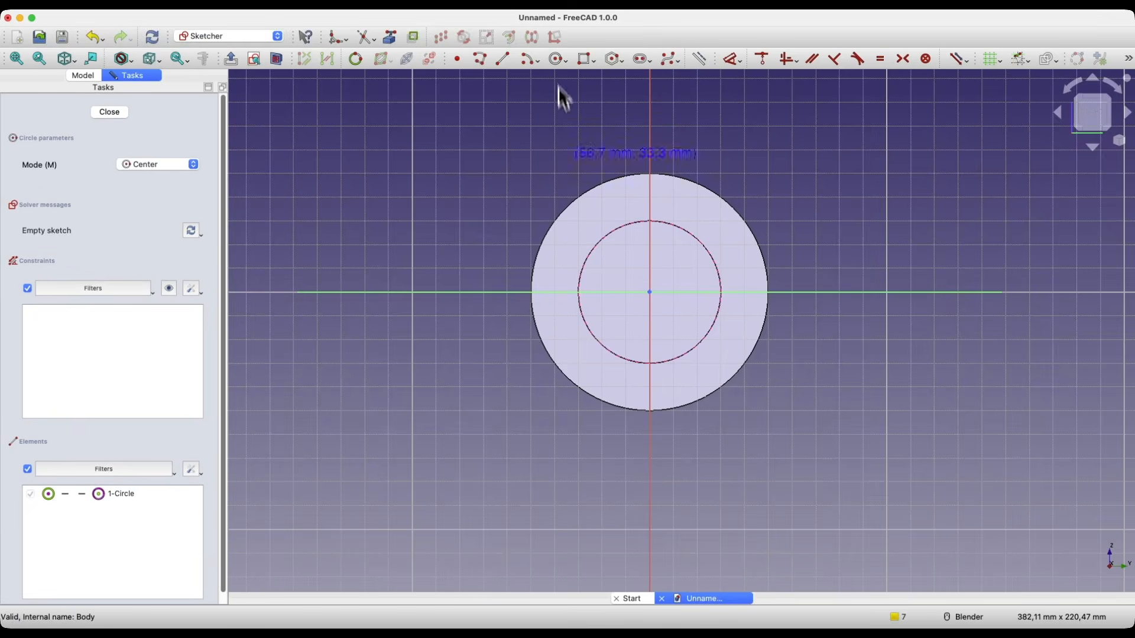
left_click(651, 293)
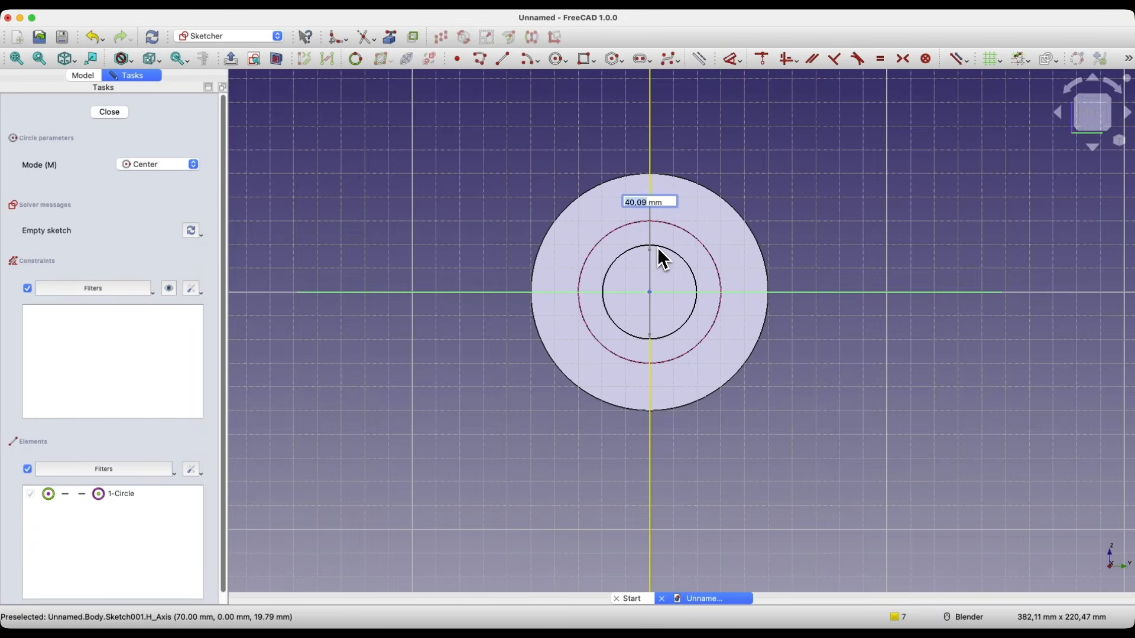
type("50")
key("Return")
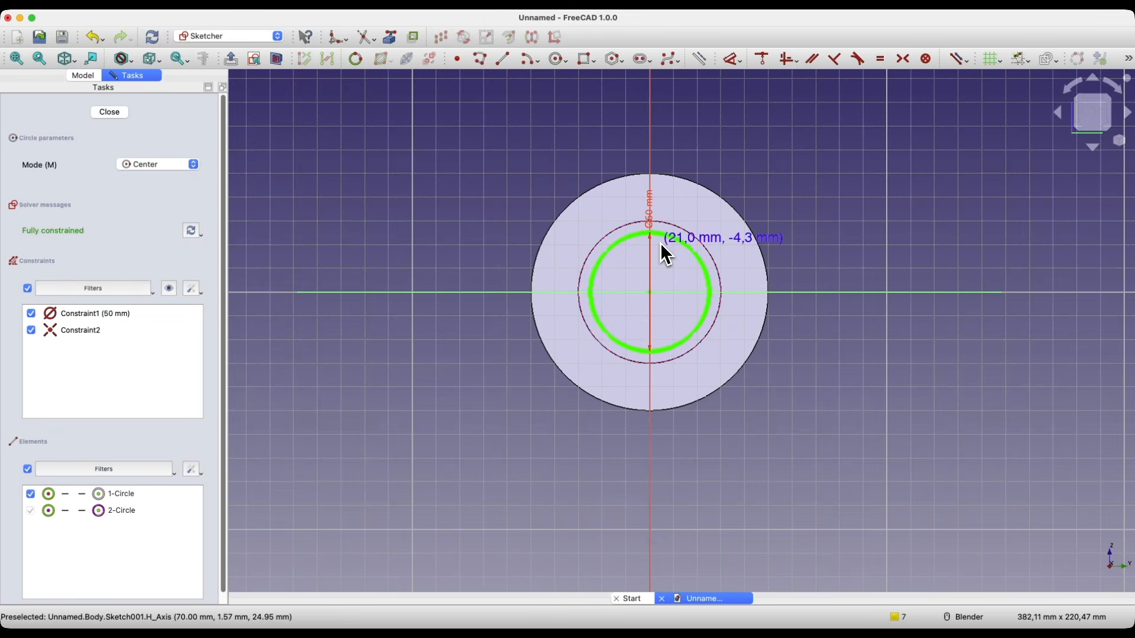
Draw a larger second circle centred on the origin and make it equal to the projected outline of the smaller cylinder.
left_click(651, 293)
left_click(684, 214)
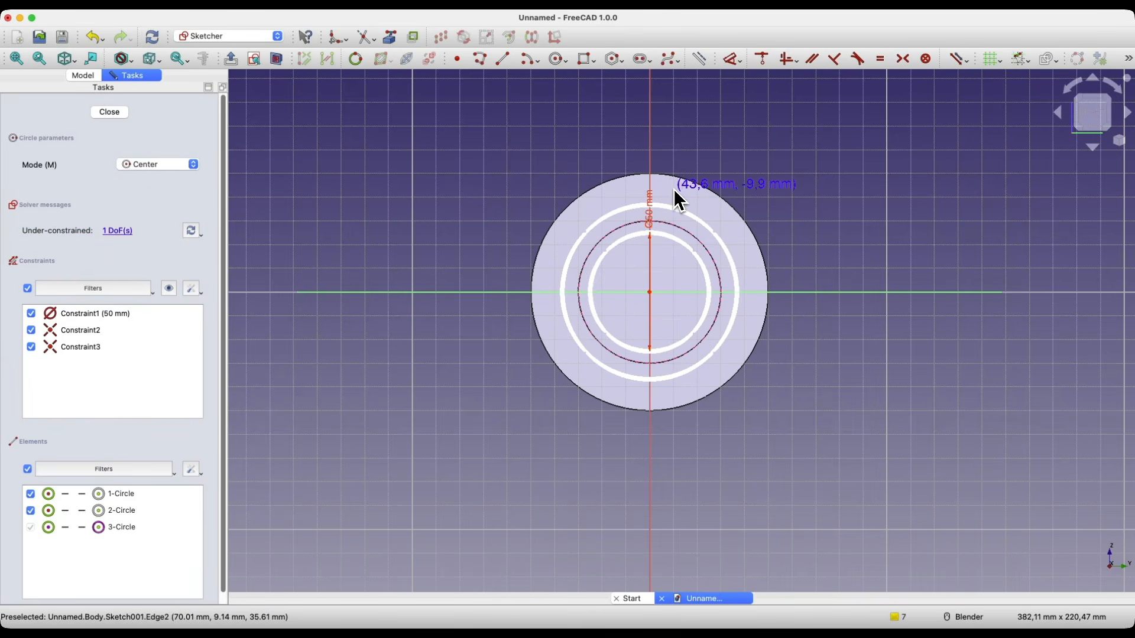
key("Escape")
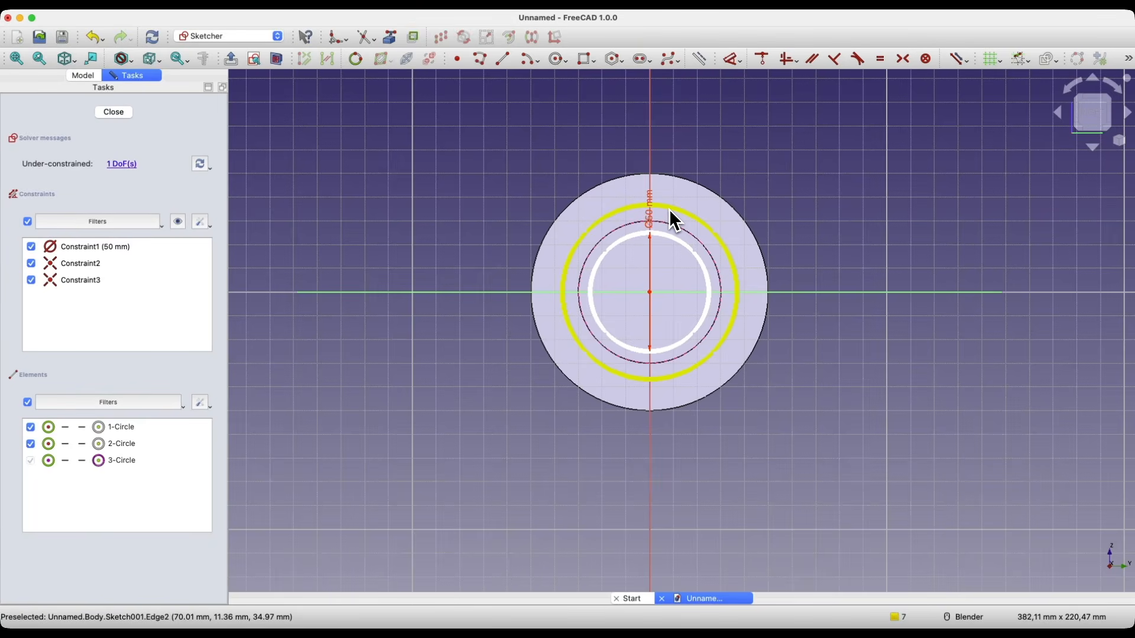
left_click(673, 218)
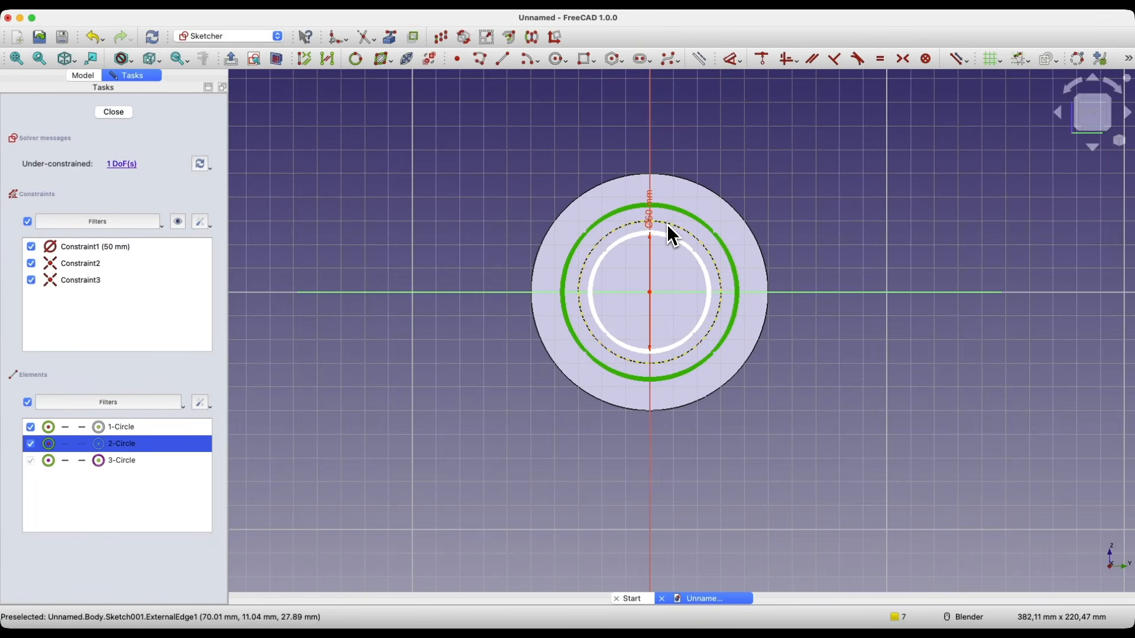
left_click(668, 227)
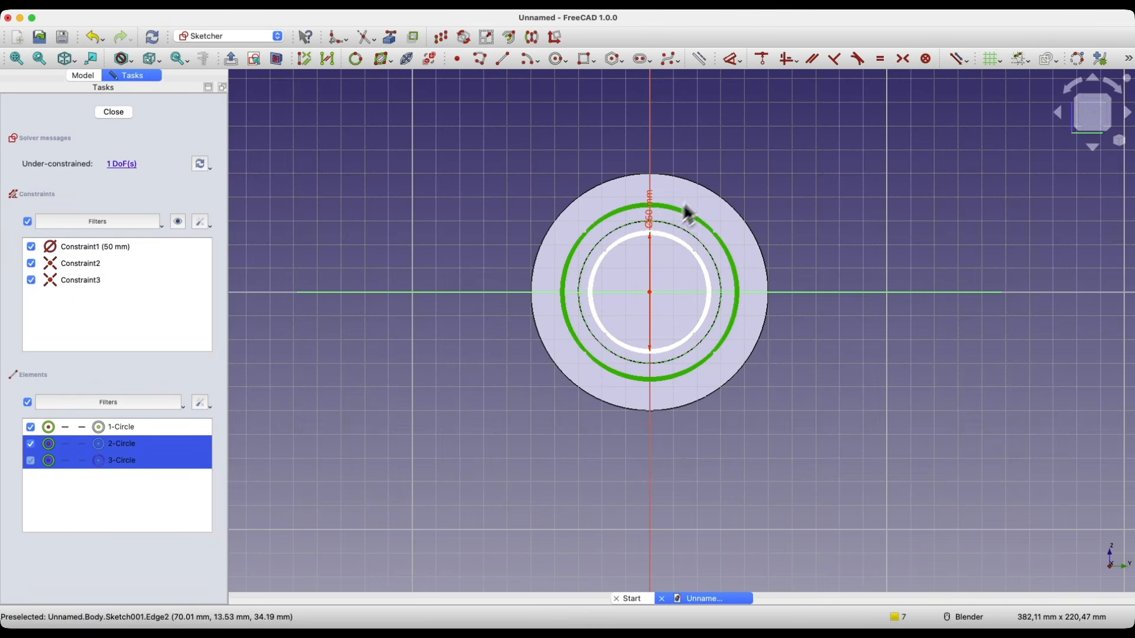
left_click(881, 59)
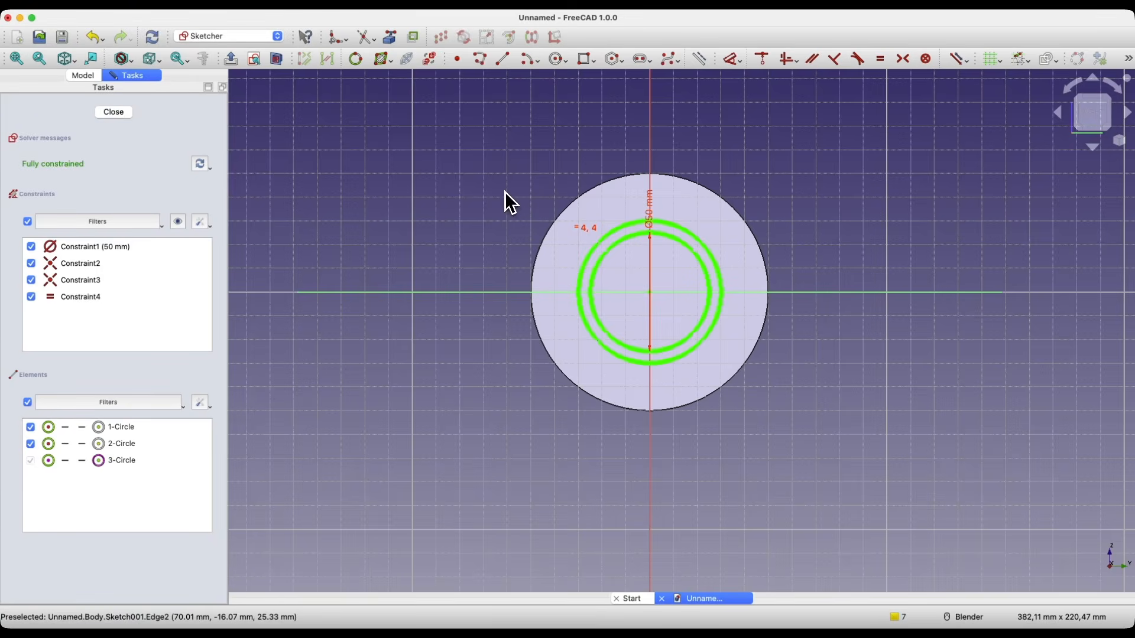
Draw two short lines about 5 mm long joining the outer and inner circles, one on each side of the upper arc.
left_click(505, 62)
scroll(621, 189, "up", 5)
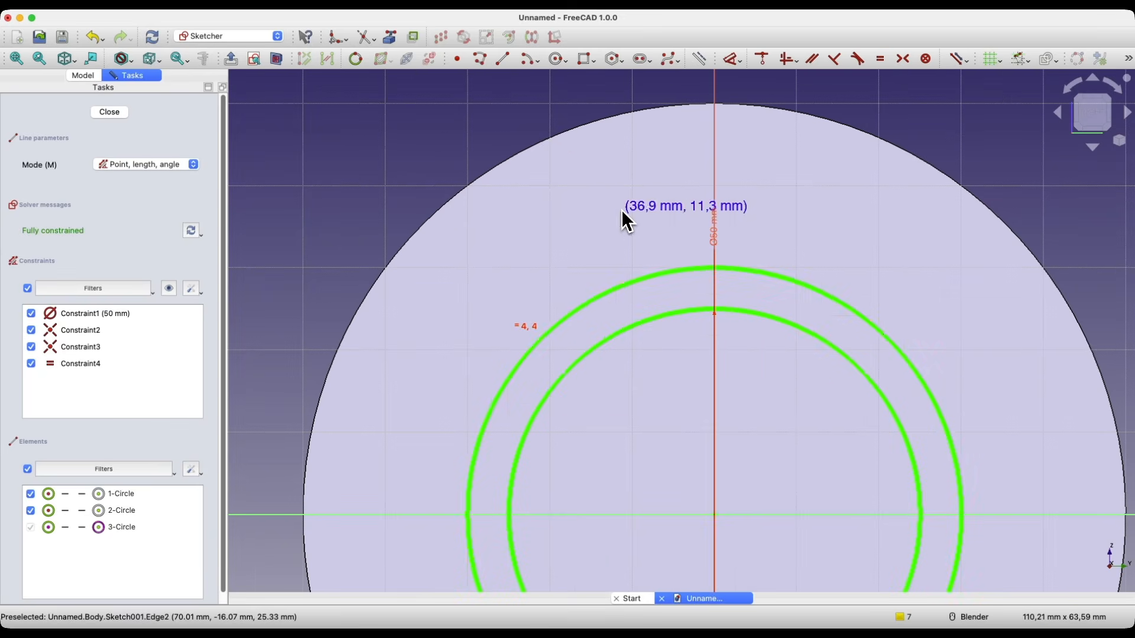
left_click(567, 321)
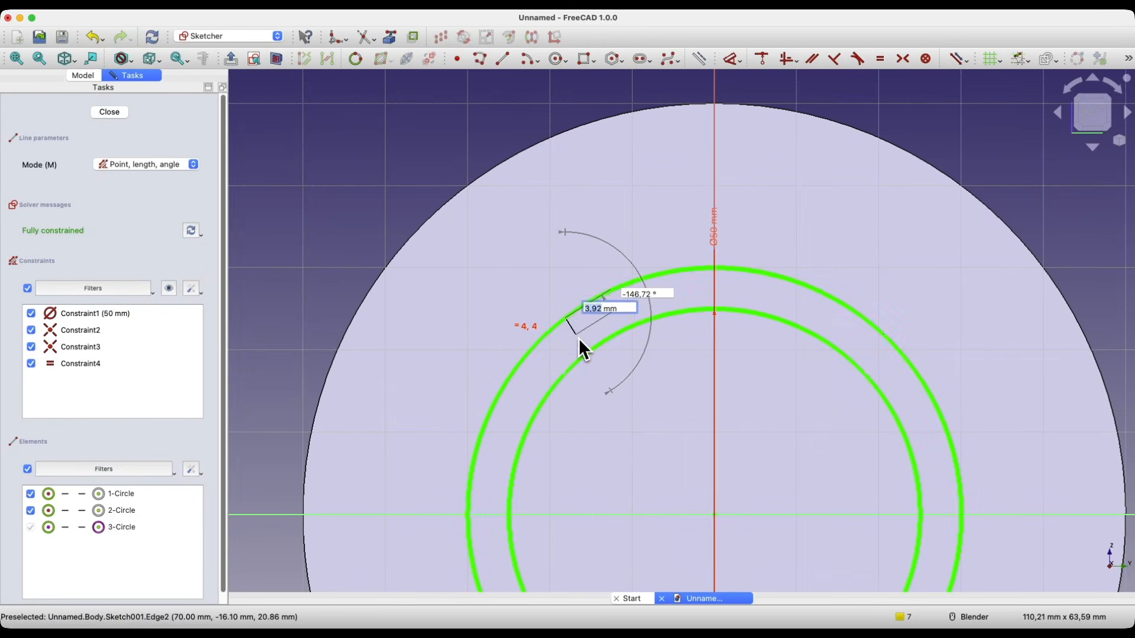
left_click(587, 351)
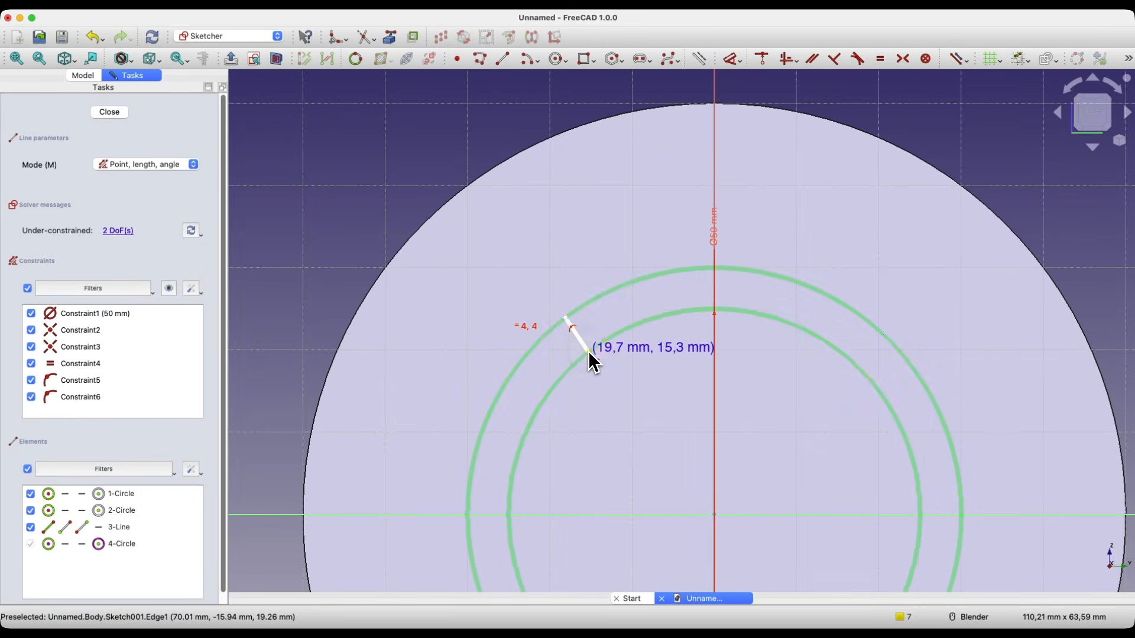
left_click(868, 322)
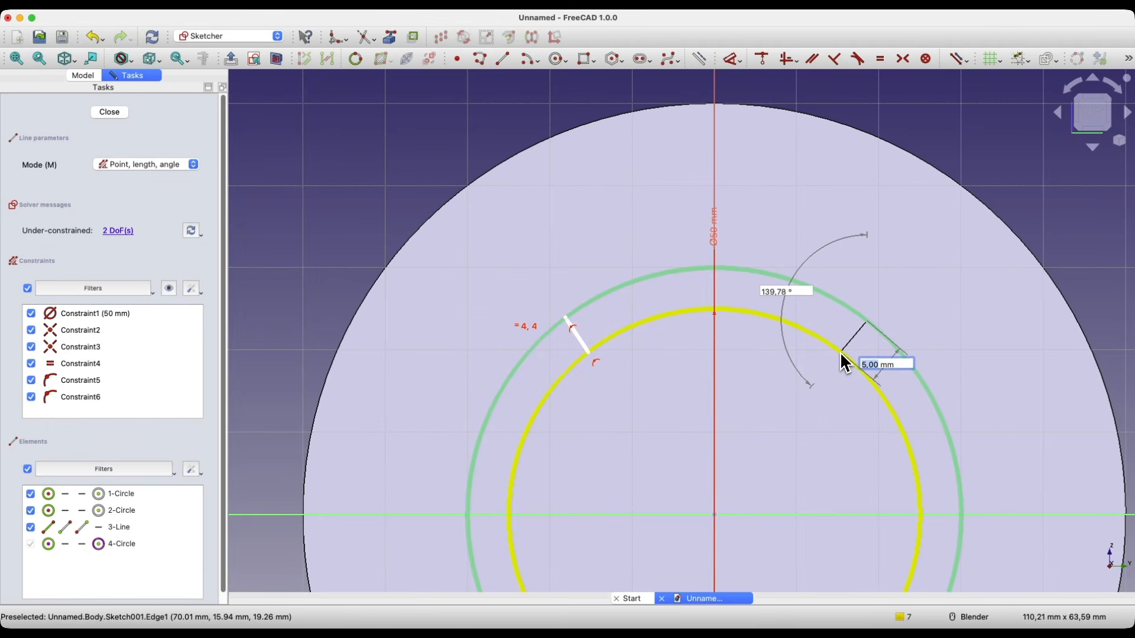
left_click(842, 355)
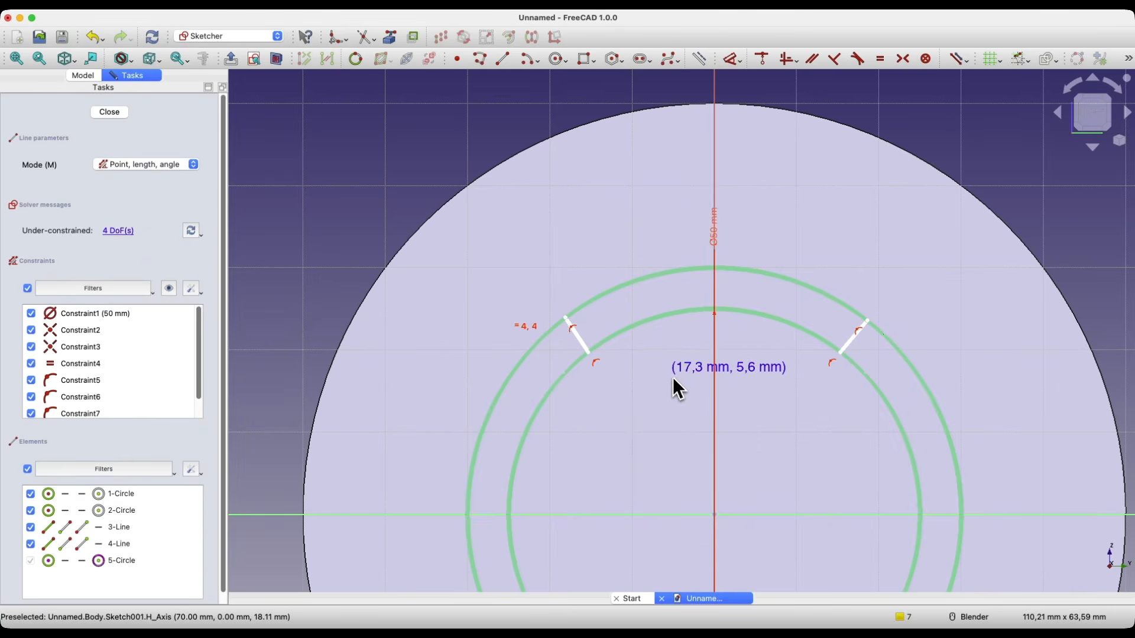
key("Escape")
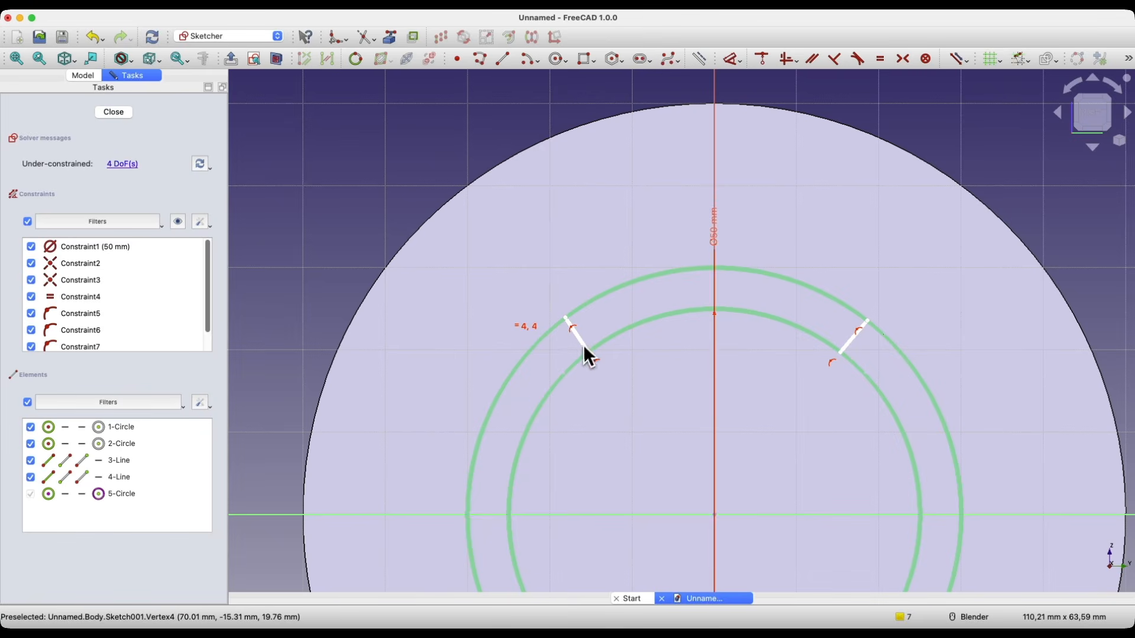
Align the two connecting lines' inner endpoints with each other, and likewise their outer endpoints, using horizontal/vertical constraints.
mouse_move(589, 353)
left_mouse_down()
mouse_move(582, 362)
mouse_move(578, 325)
mouse_move(502, 332)
mouse_move(565, 318)
left_mouse_up()
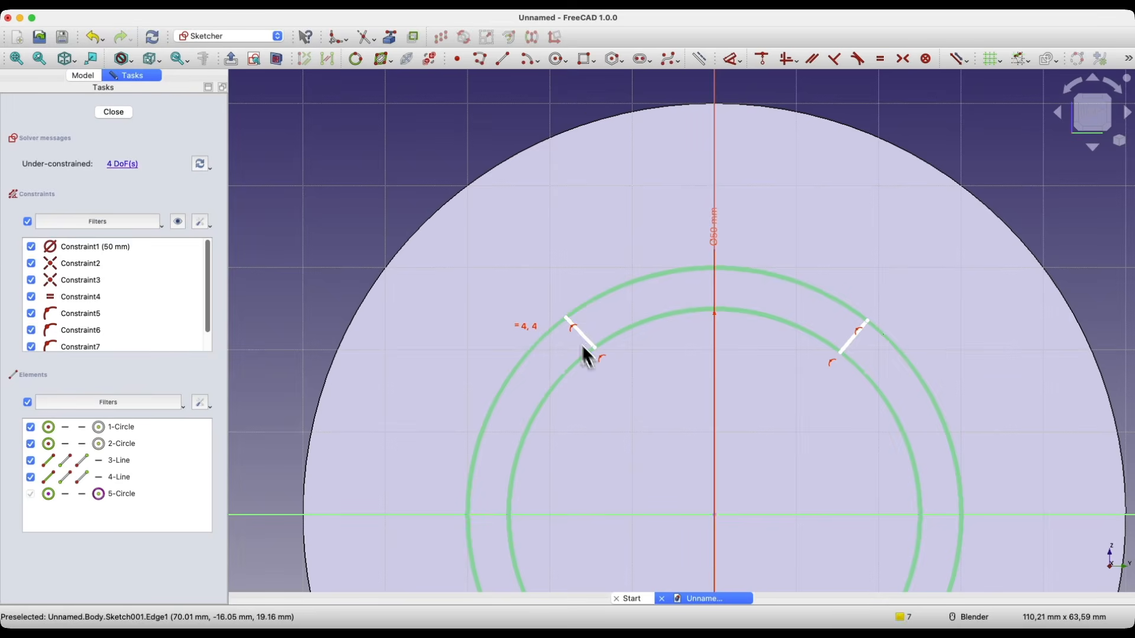
left_click_drag(841, 353, 840, 353)
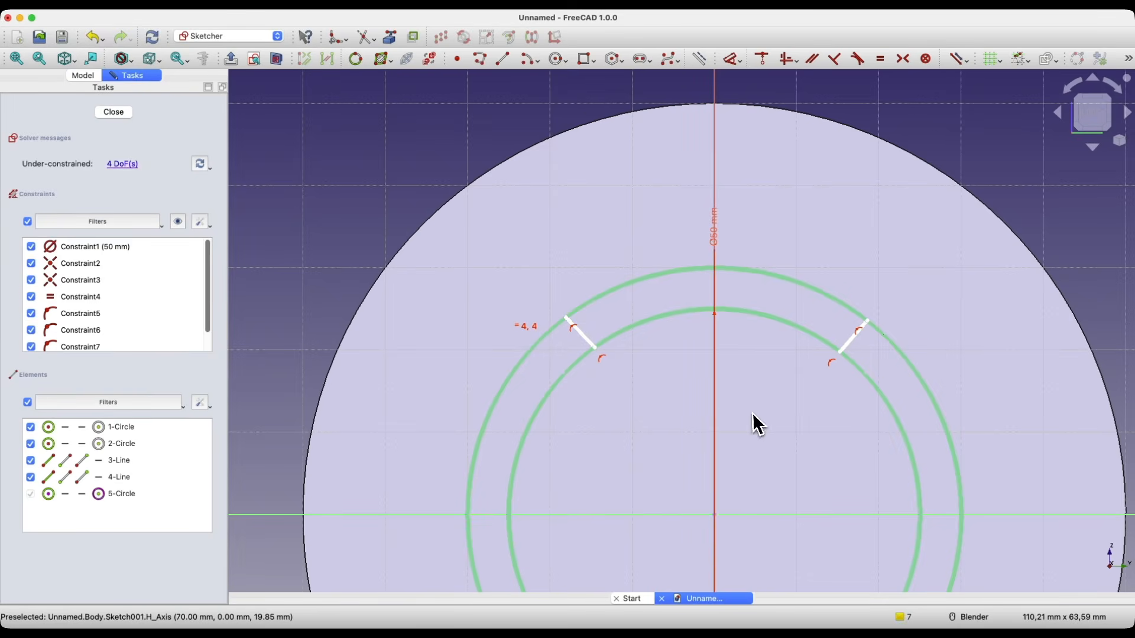
left_click(595, 348)
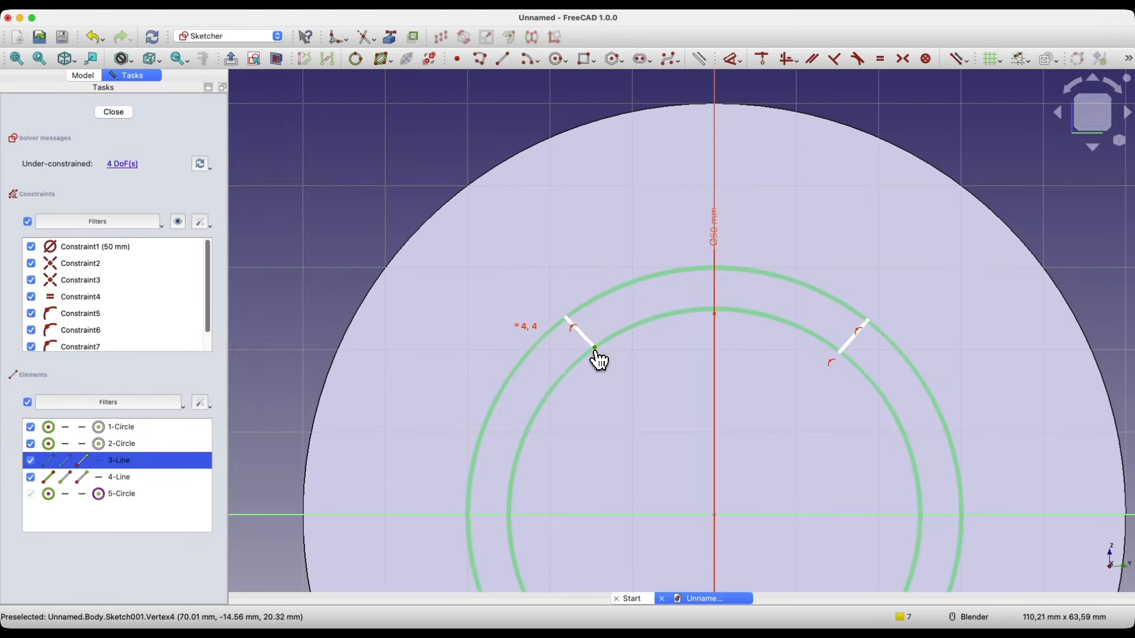
left_click(840, 354)
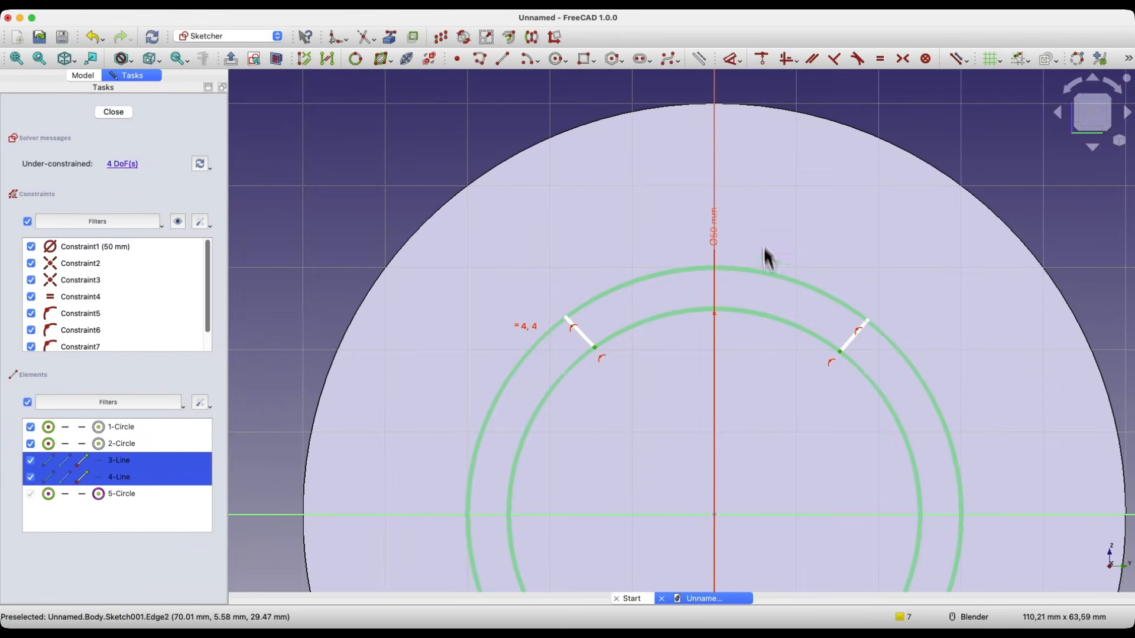
left_click(787, 67)
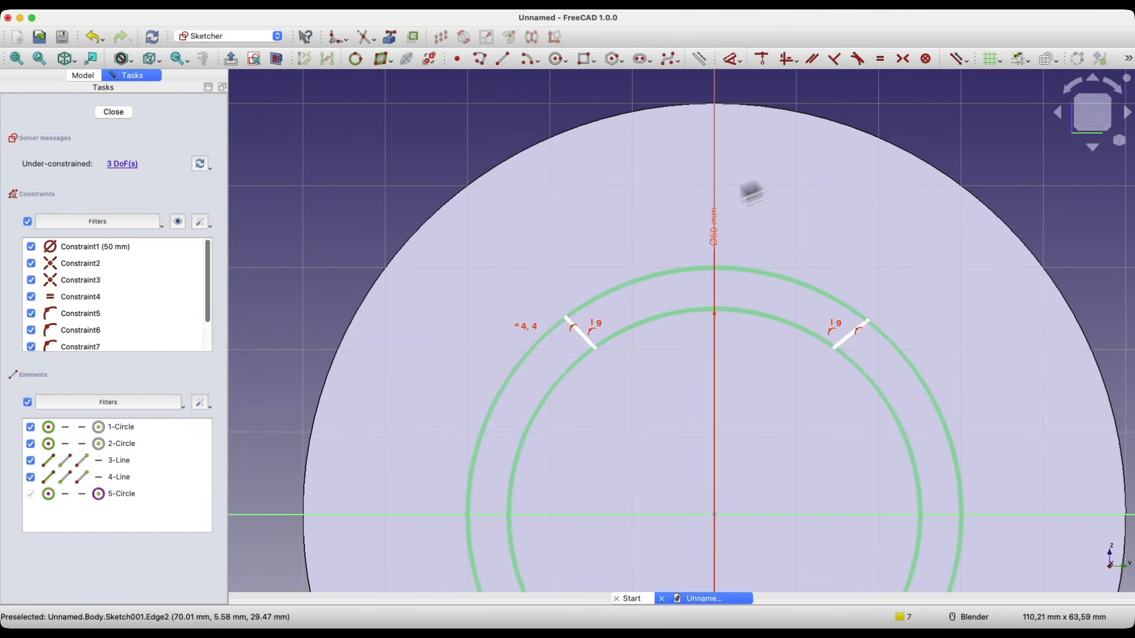
left_click(568, 320)
left_click(869, 321)
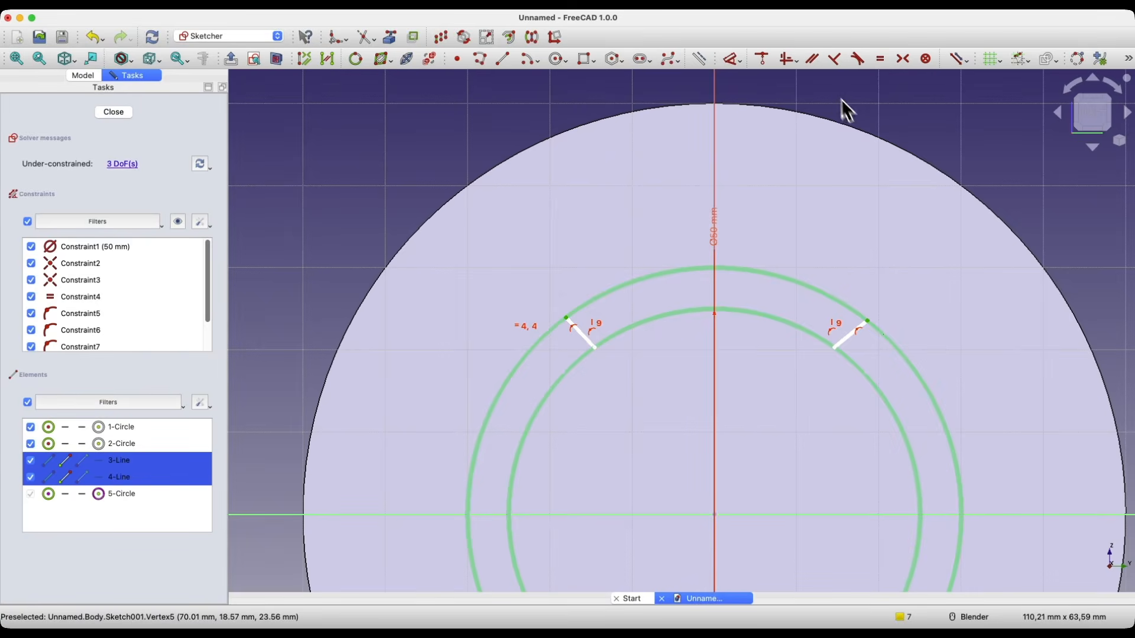
left_click(788, 66)
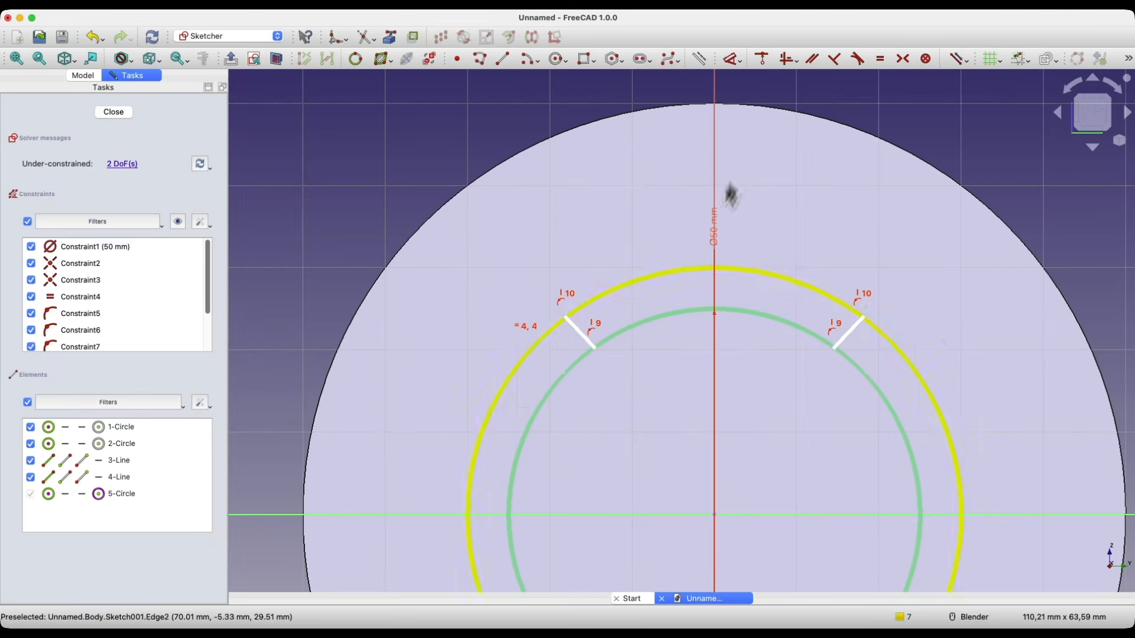
Constrain the left connecting line perpendicular to the inner 50 mm circle.
left_click(586, 339)
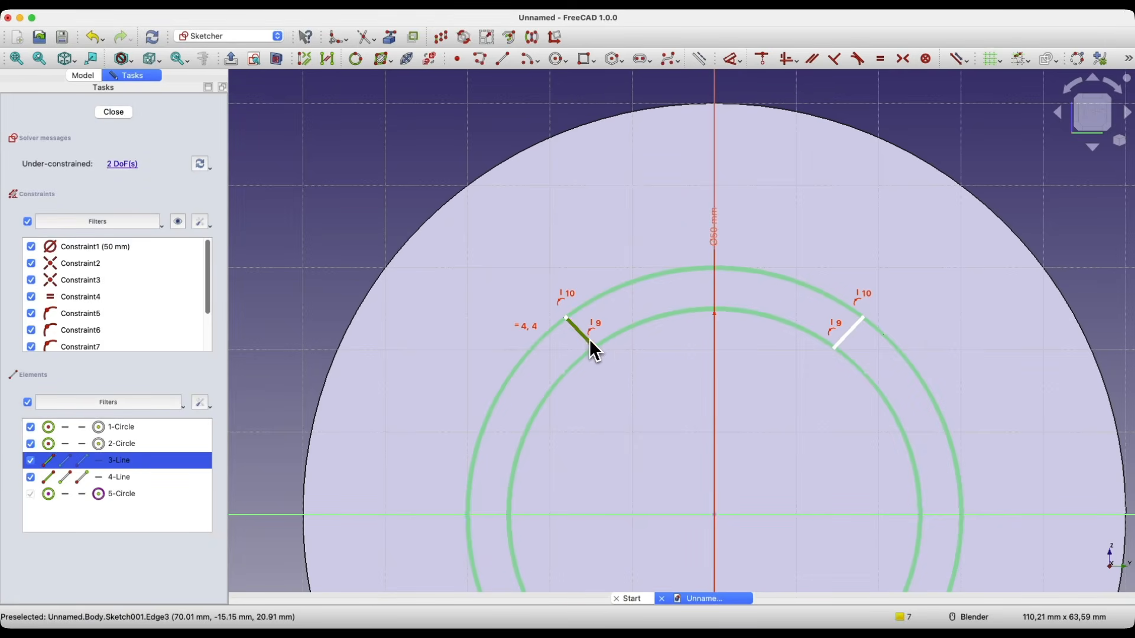
left_click(607, 340)
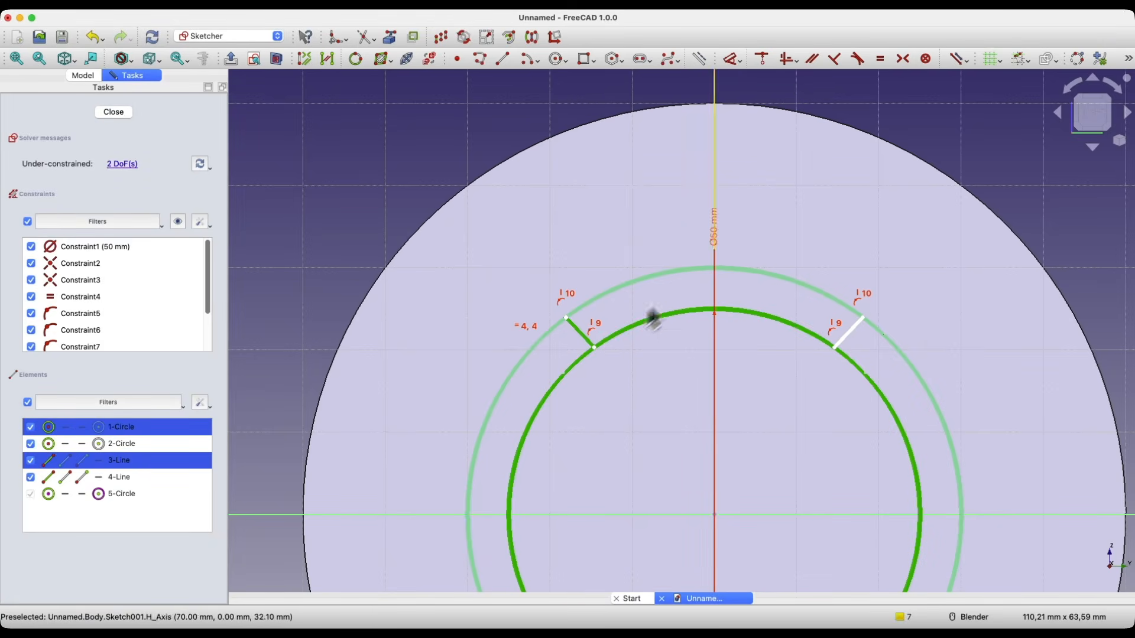
left_click(840, 72)
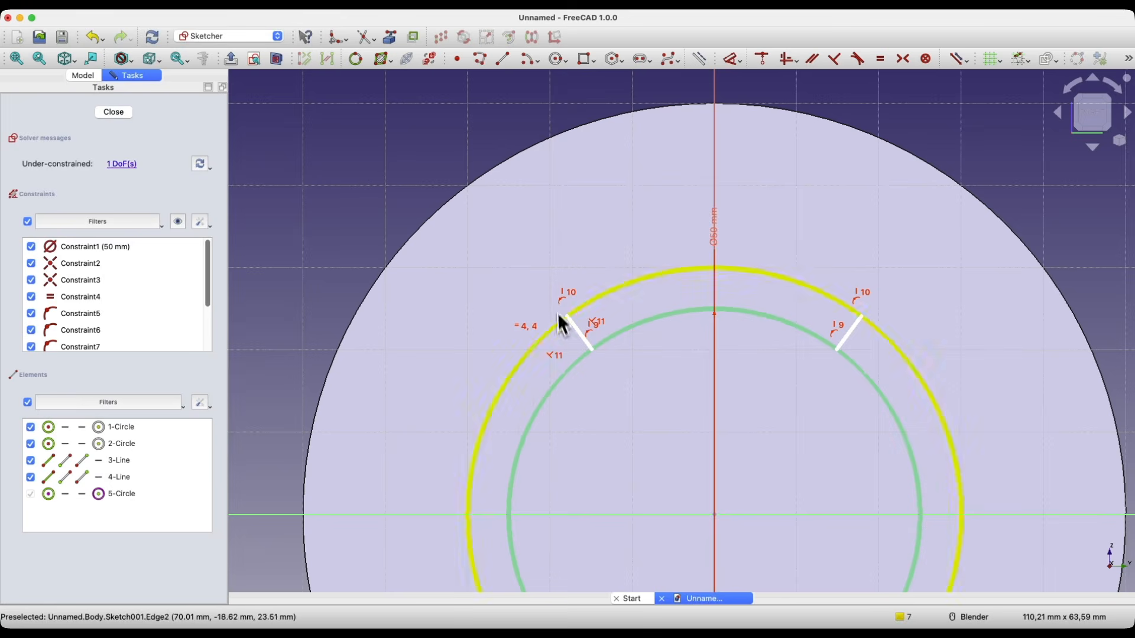
Constrain the angle between the two short connecting lines to 80°.
left_click(580, 333)
left_click(851, 334)
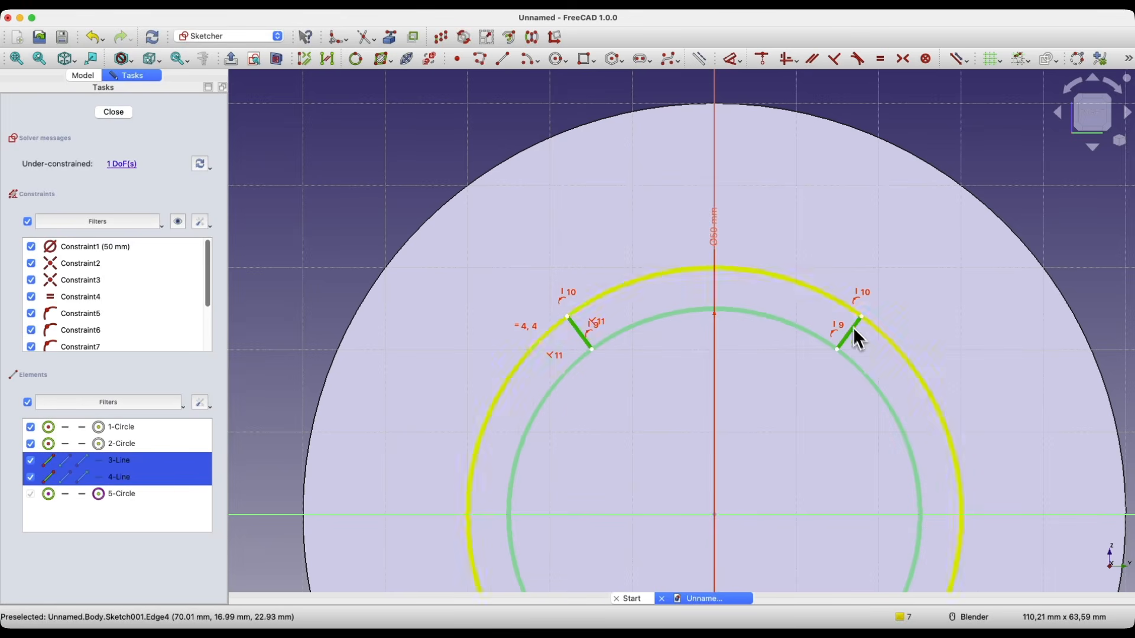
key("d")
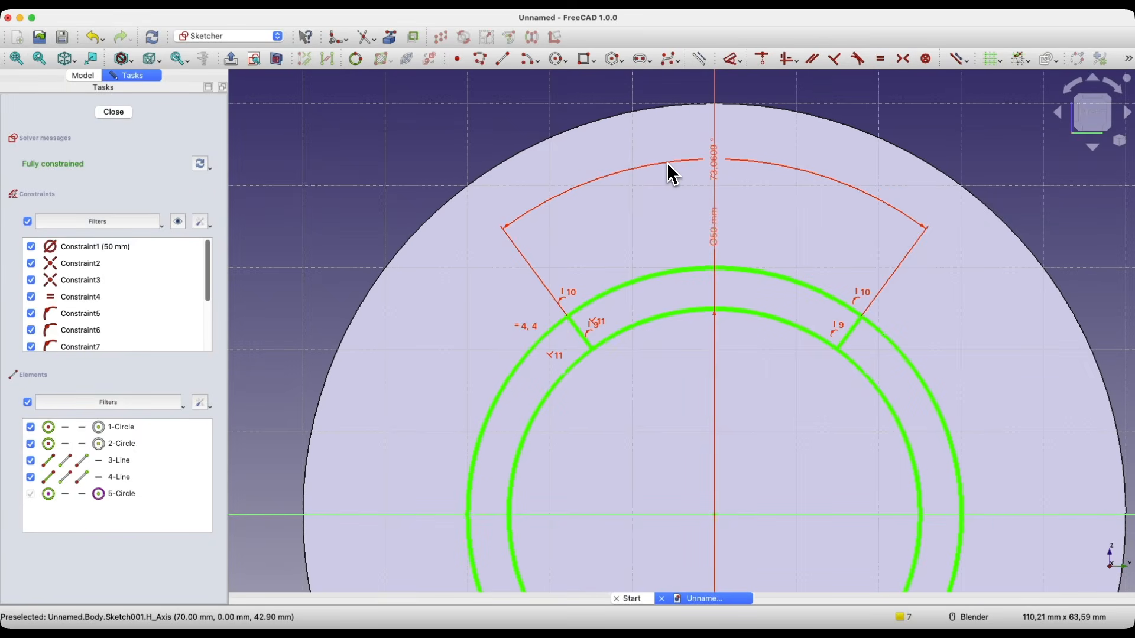
left_click(667, 162)
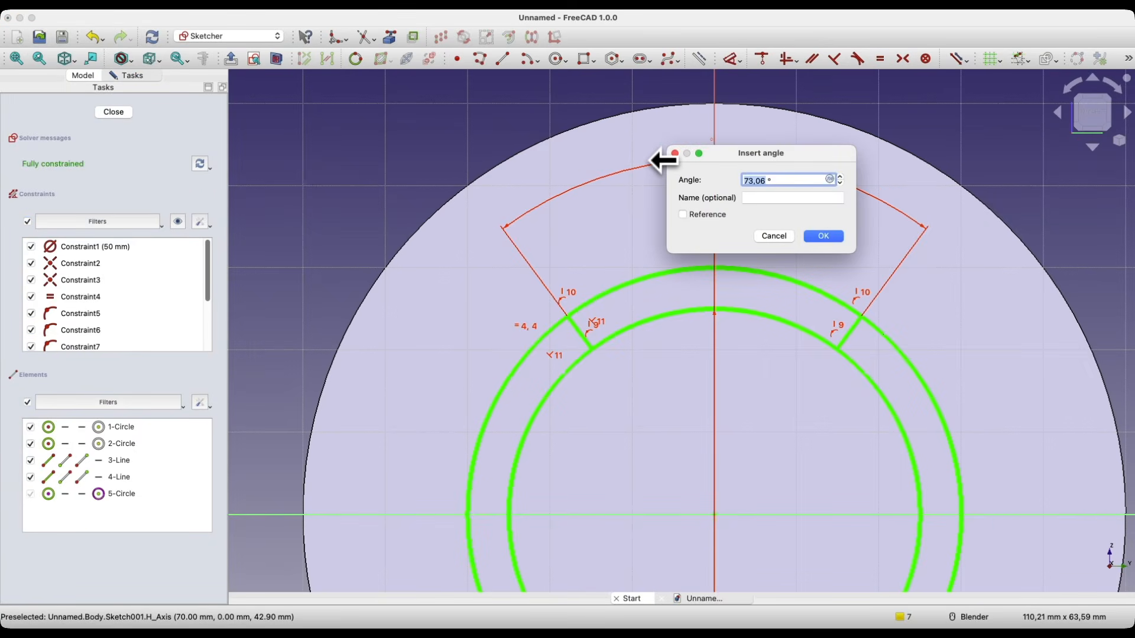
key("Return")
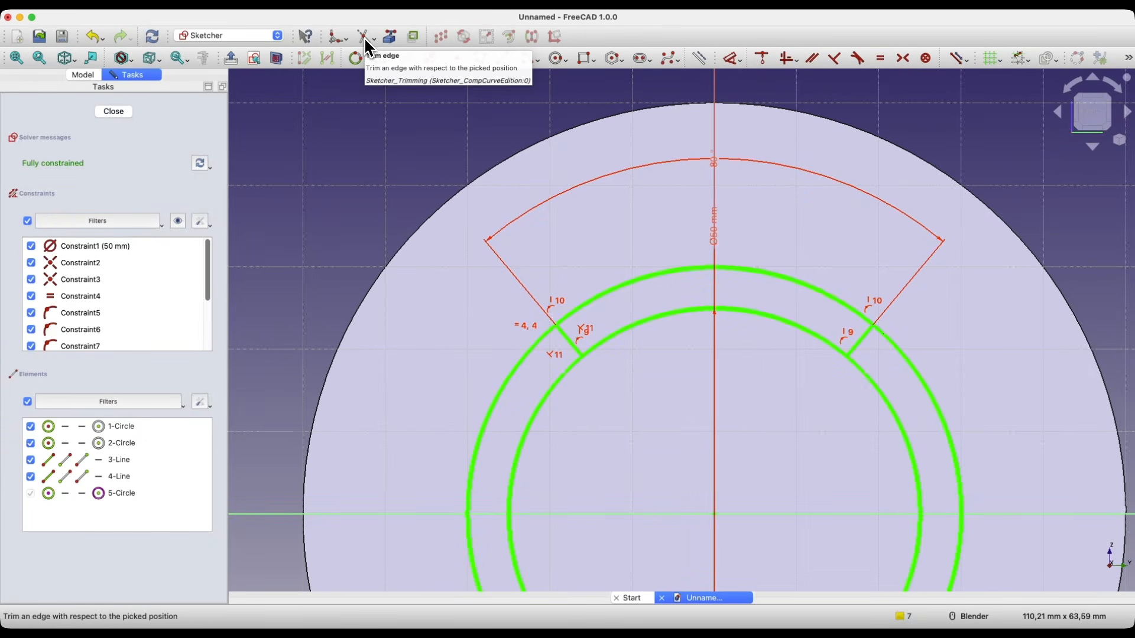
Trim both circles to their upper arcs between the connecting lines, leaving a closed ring segment, and finish the sketch.
left_click(530, 352)
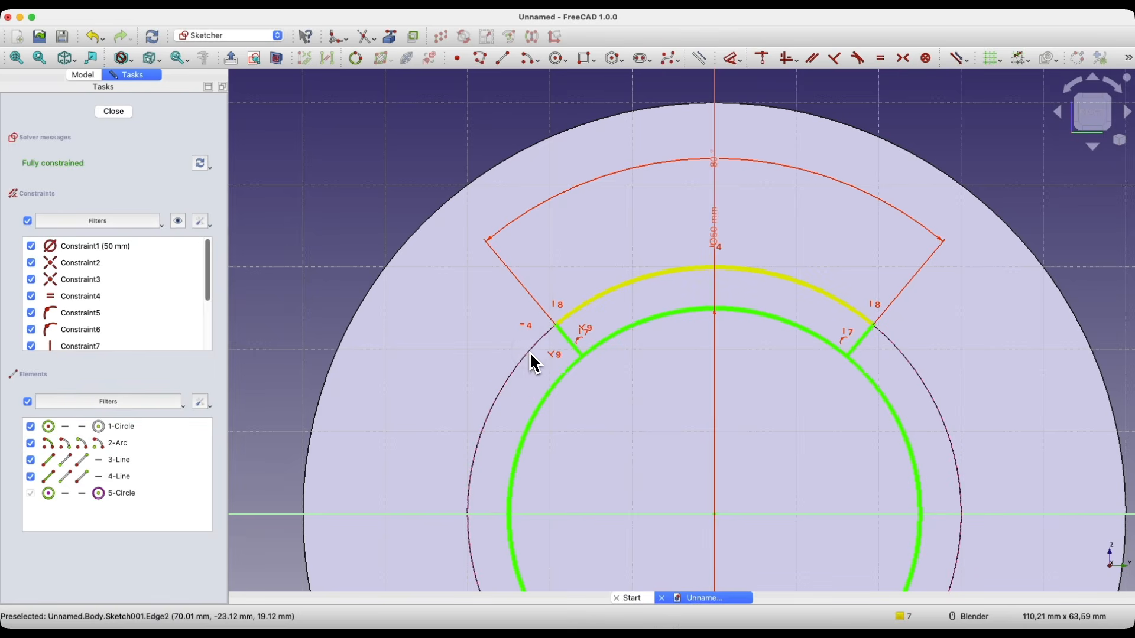
left_click(555, 388)
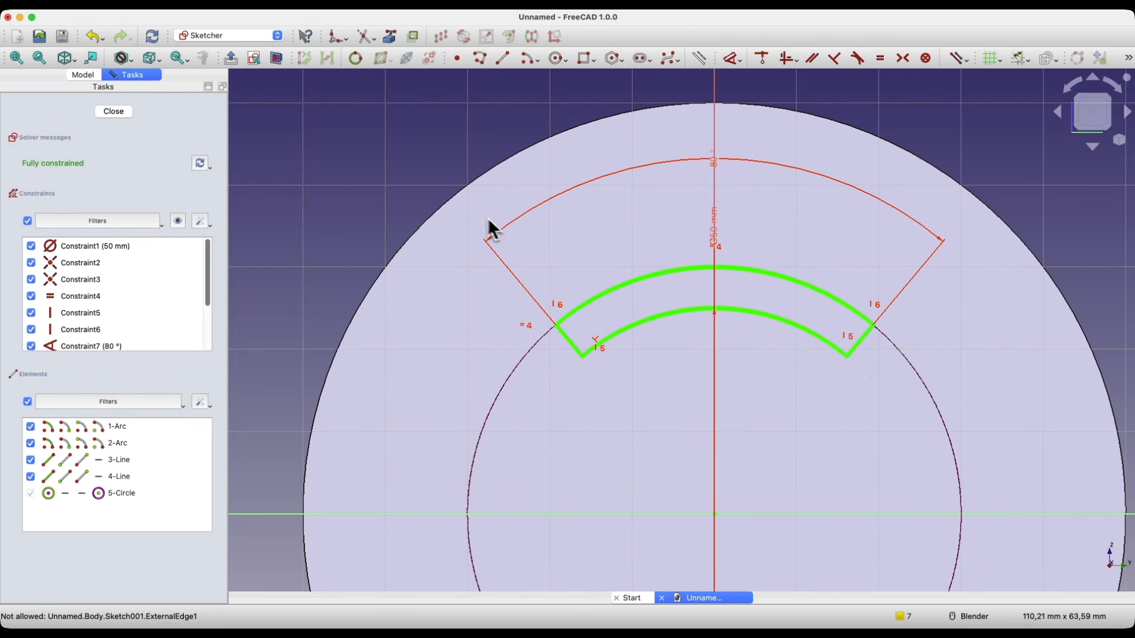
left_click(114, 112)
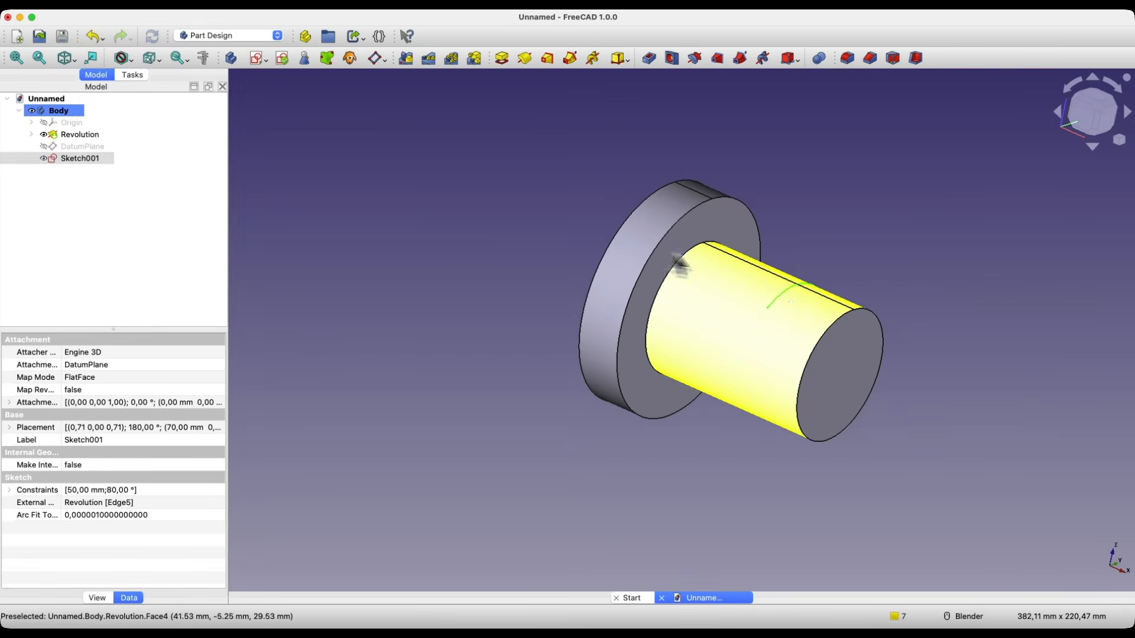
Cut a 10 mm long pocket from the ring-segment sketch, symmetric to the sketch plane.
middle_click_drag(789, 298, 782, 296)
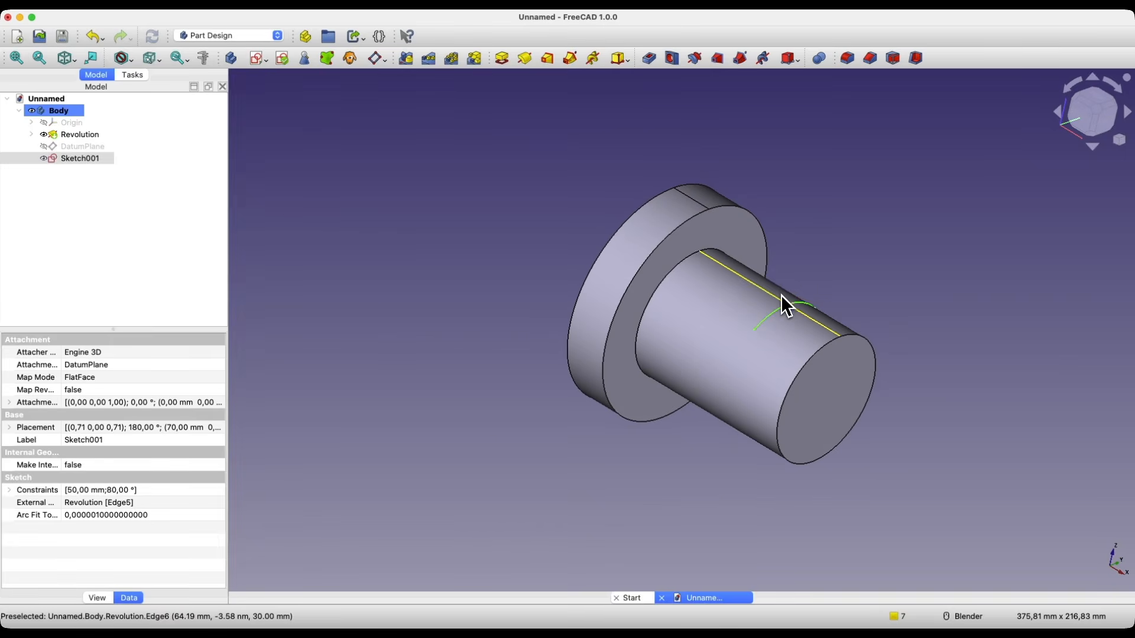
left_click(649, 60)
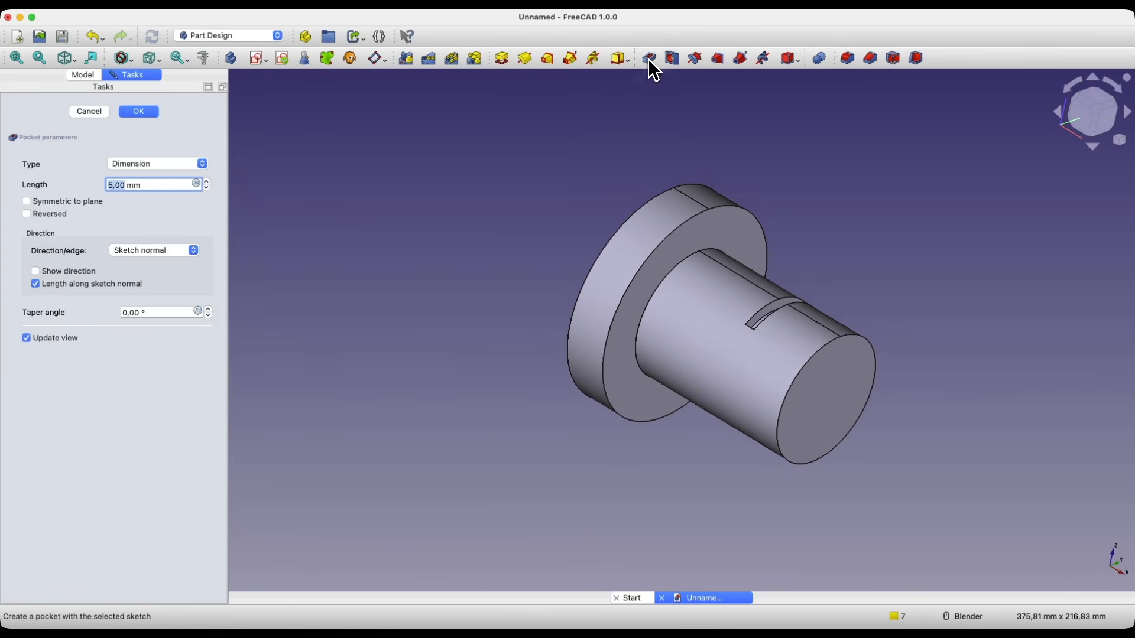
left_click(51, 203)
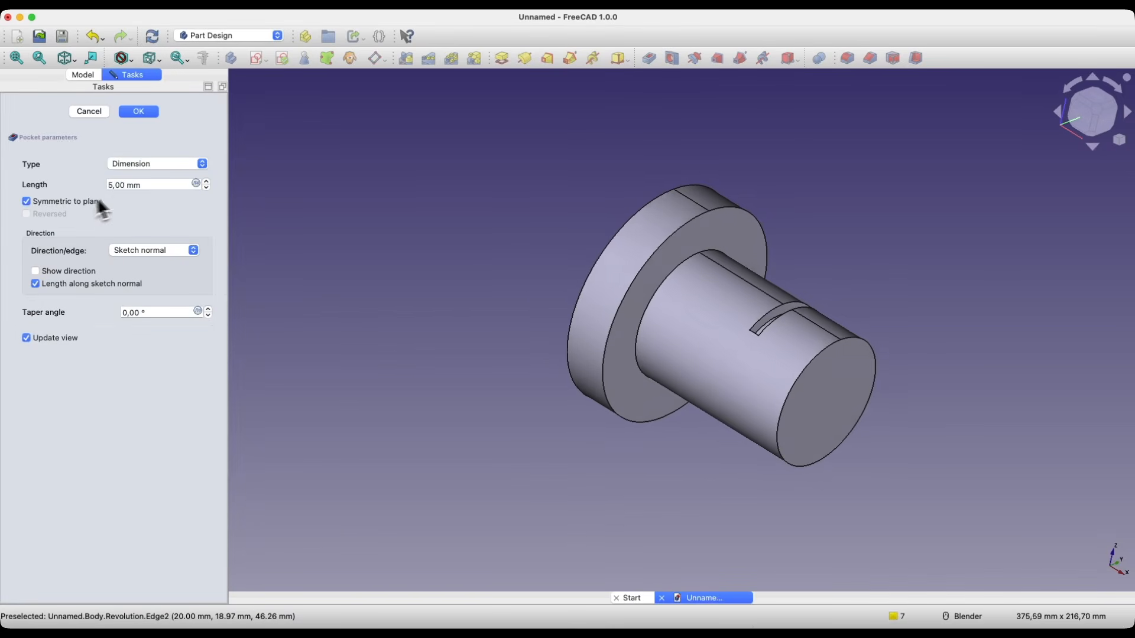
scroll(121, 185, "up", 4)
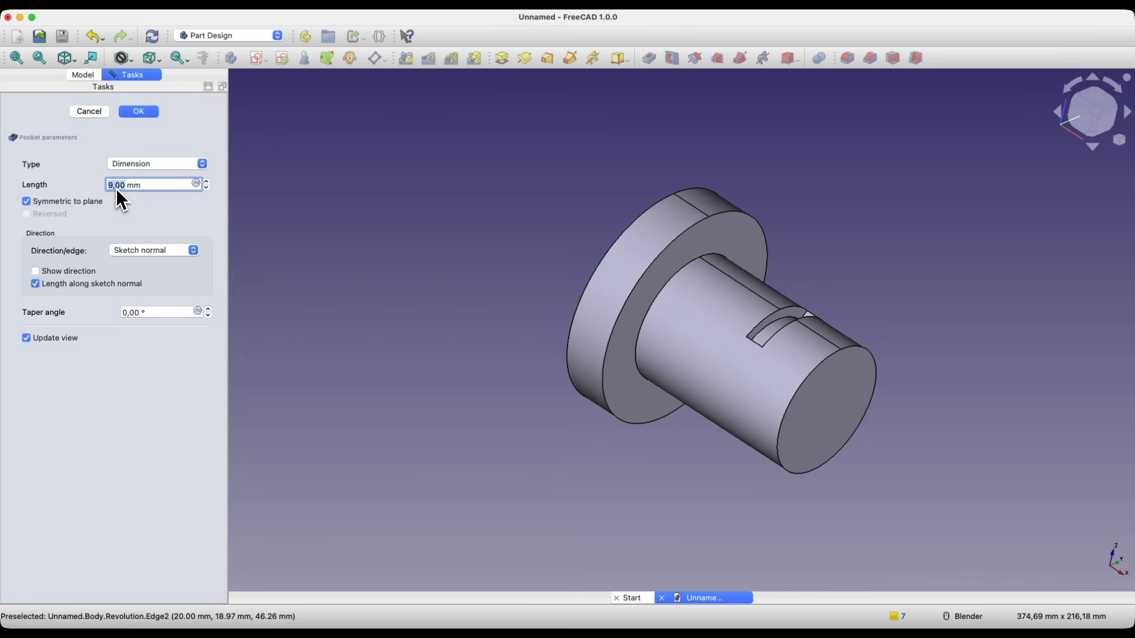
scroll(118, 191, "up", 1)
left_click(139, 111)
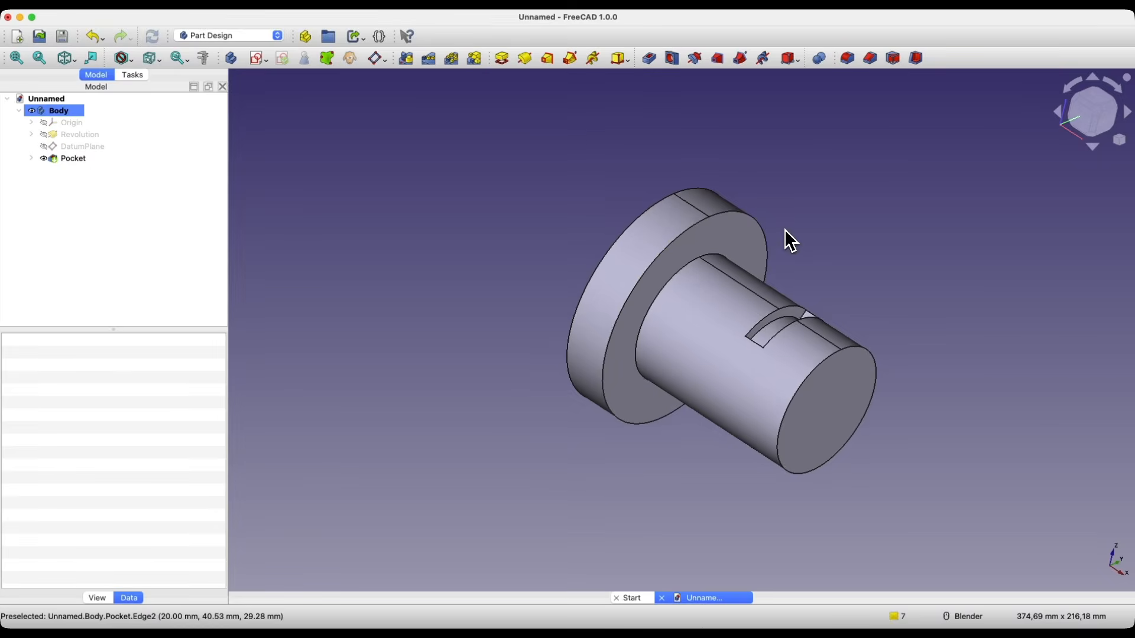
Display the model in the Wireframe draw style to expose the pocket's edges.
scroll(797, 247, "up", 3)
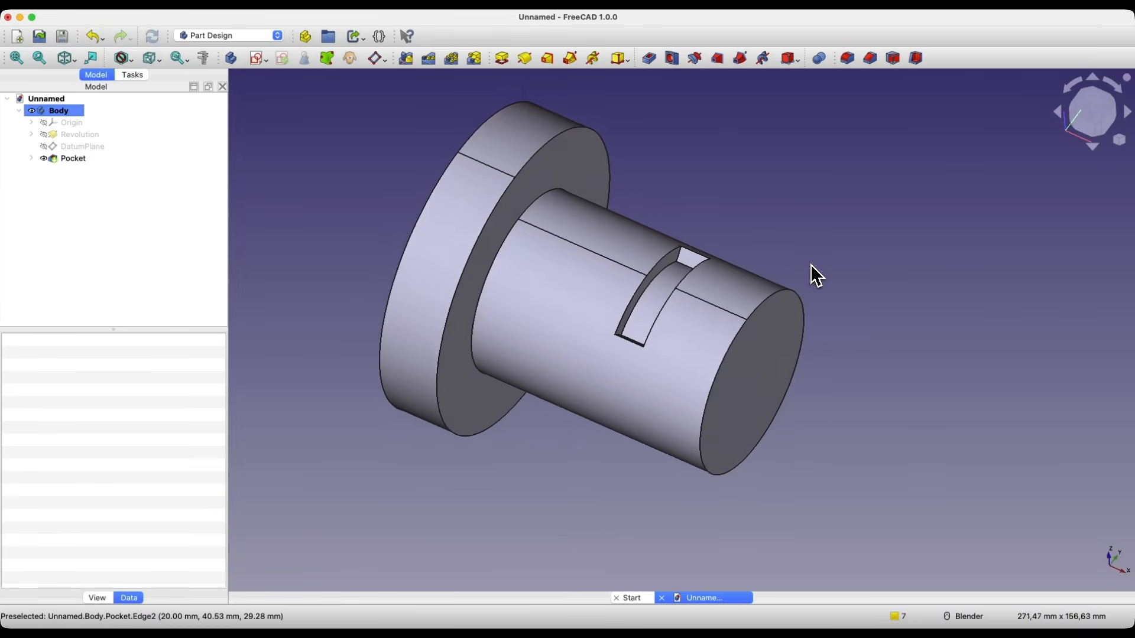
scroll(747, 269, "up", 2)
scroll(680, 255, "up", 1)
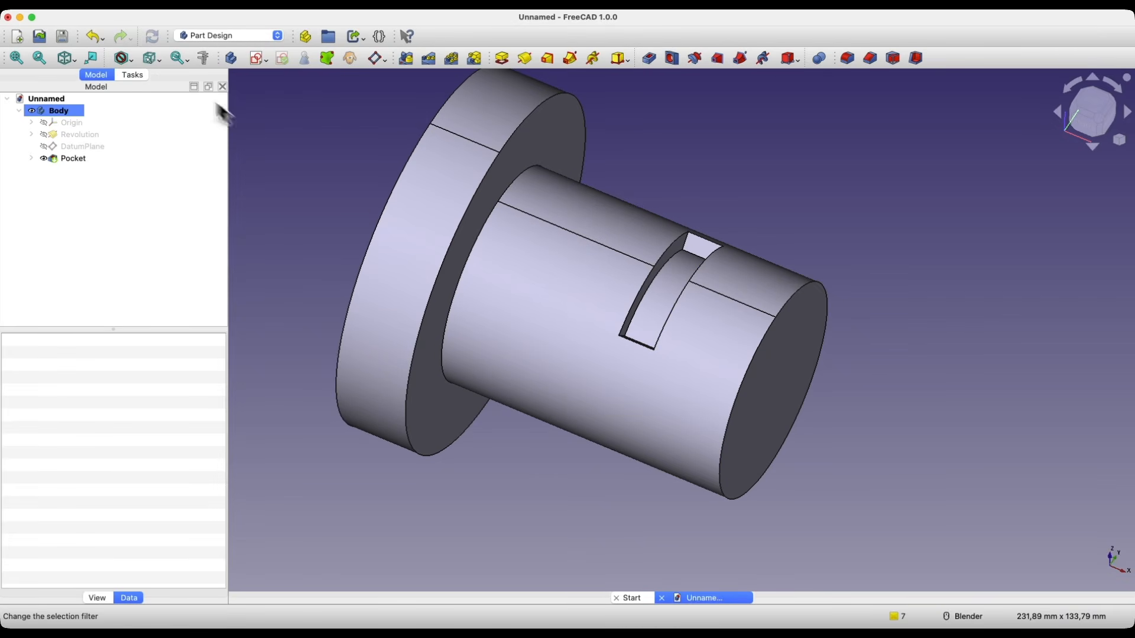
left_click(155, 62)
left_click(133, 61)
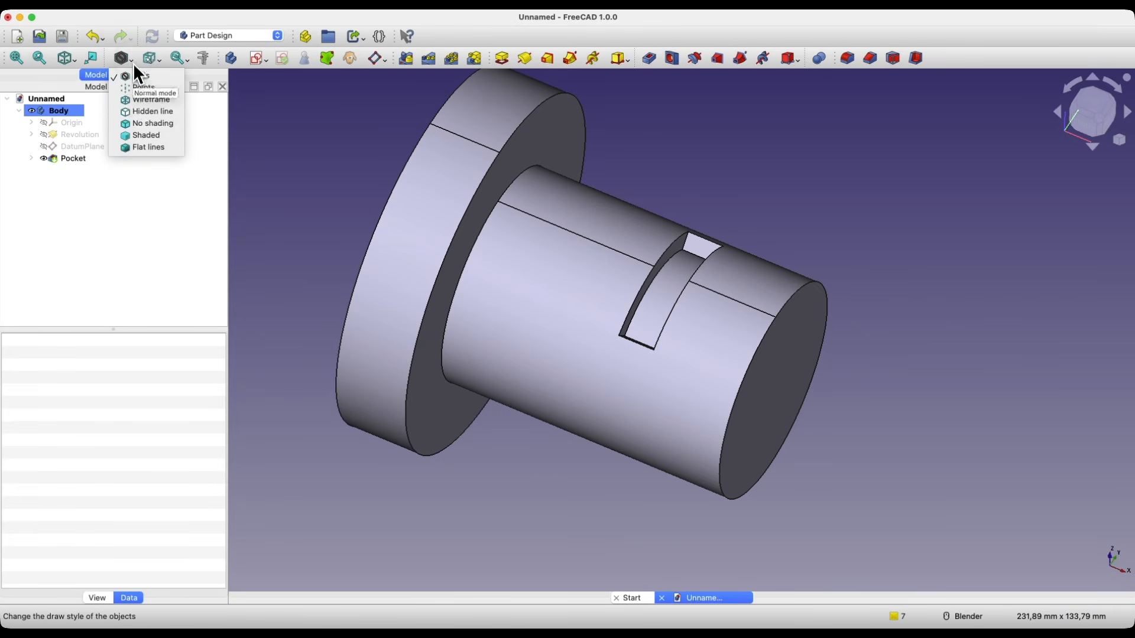
left_click(147, 103)
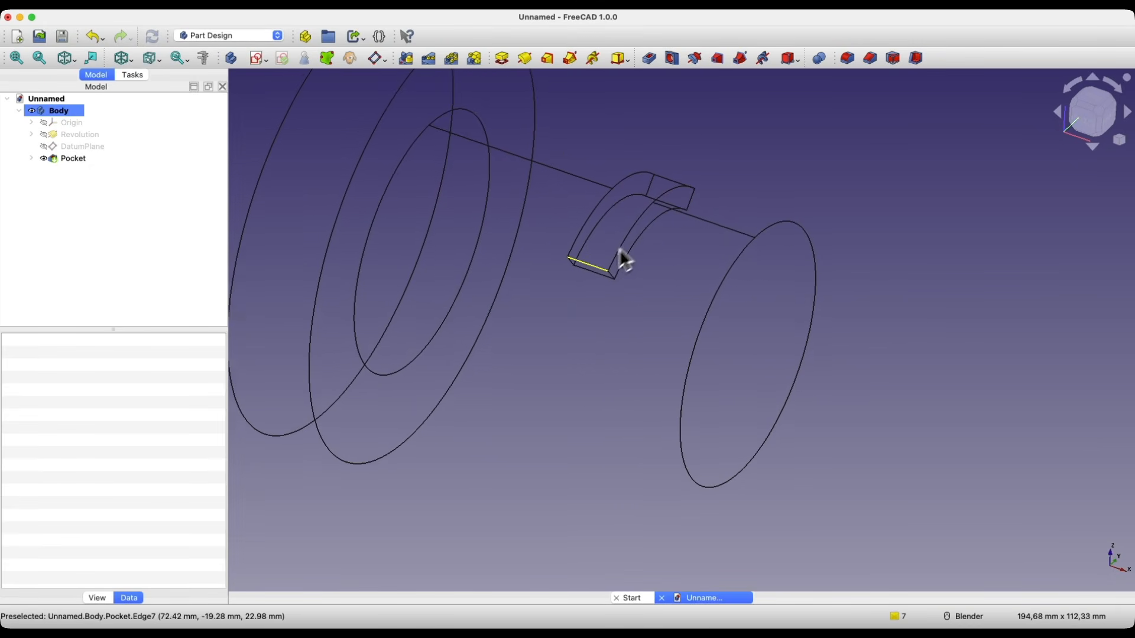
Apply a fillet to the pocket's four short corner edges and try a 5 mm radius.
scroll(576, 277, "up", 5)
left_click(573, 265)
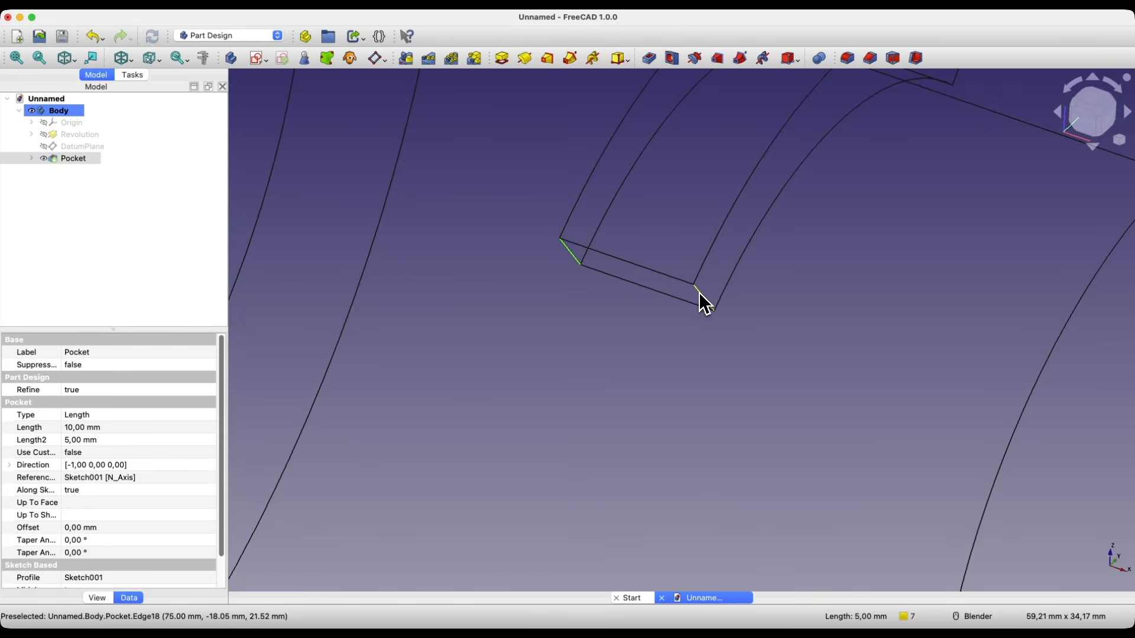
scroll(703, 295, "down", 6)
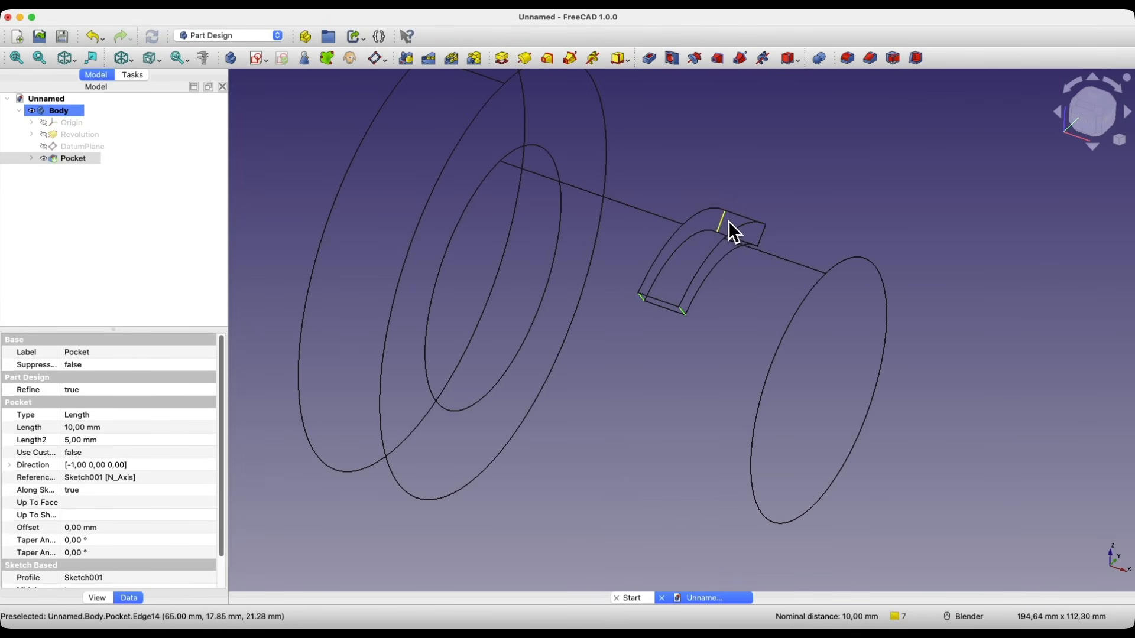
left_click(723, 223, "ctrl")
left_click(763, 234, "ctrl")
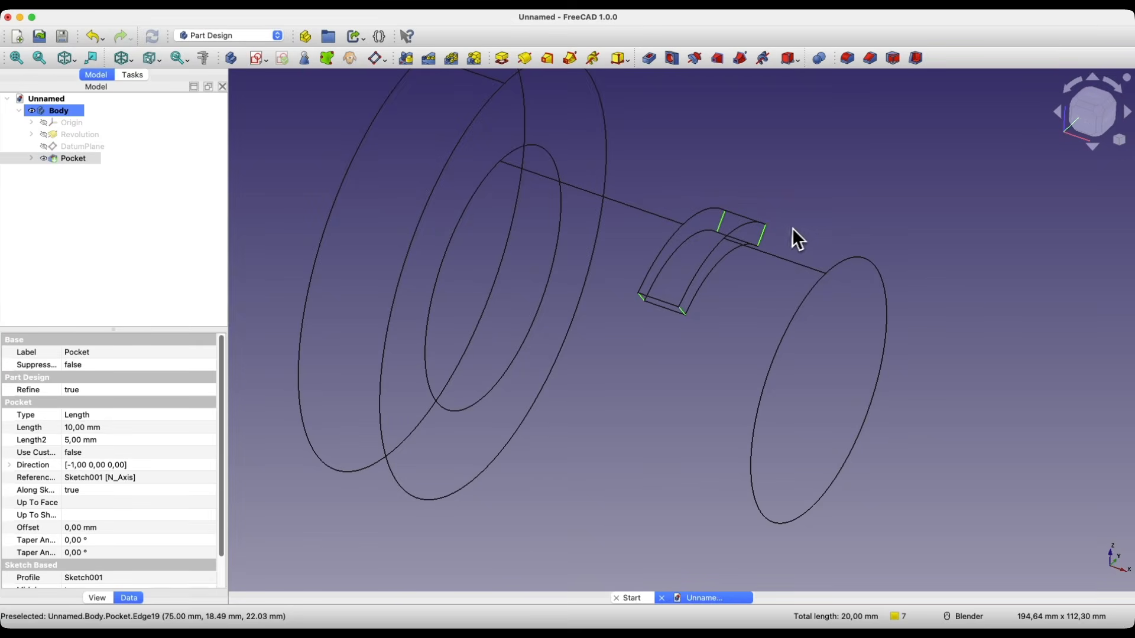
left_click(849, 59)
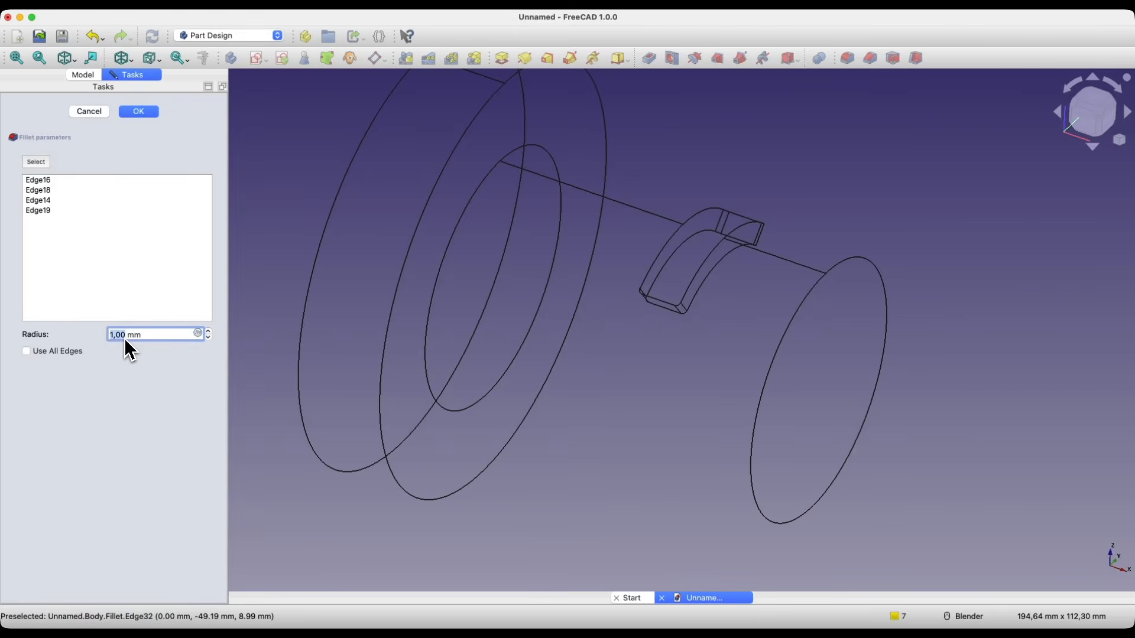
double_click(209, 332)
left_click(209, 331)
left_click(208, 331)
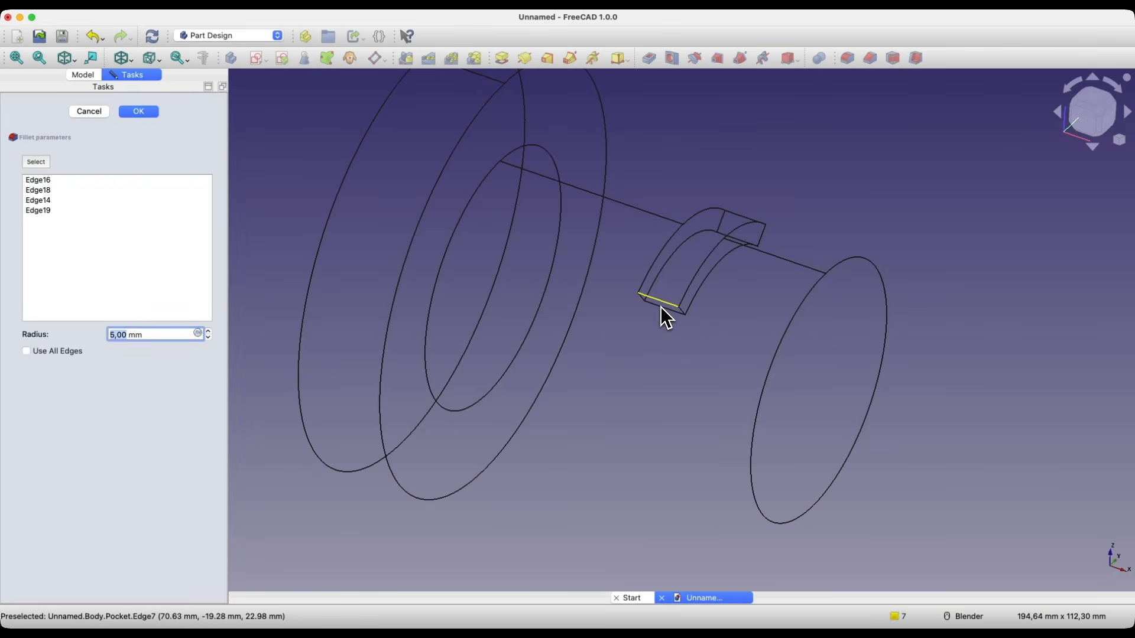
Set the radius of the pocket's corner fillet to 4.99 mm and accept the feature.
left_click(208, 338)
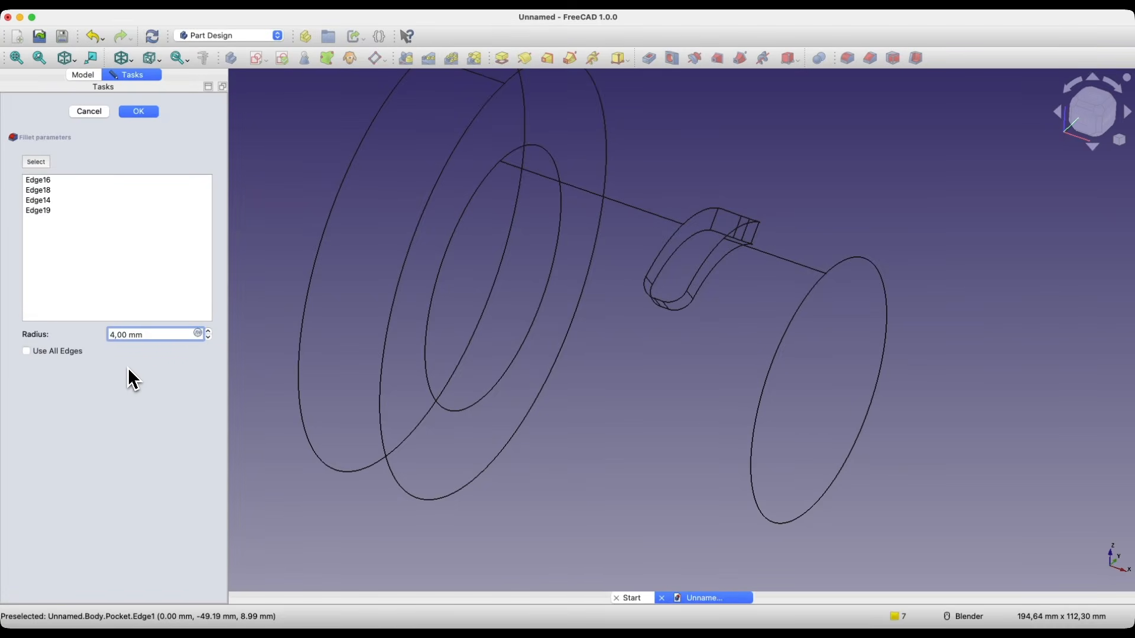
key("BackSpace")
key("BackSpace")
type("9")
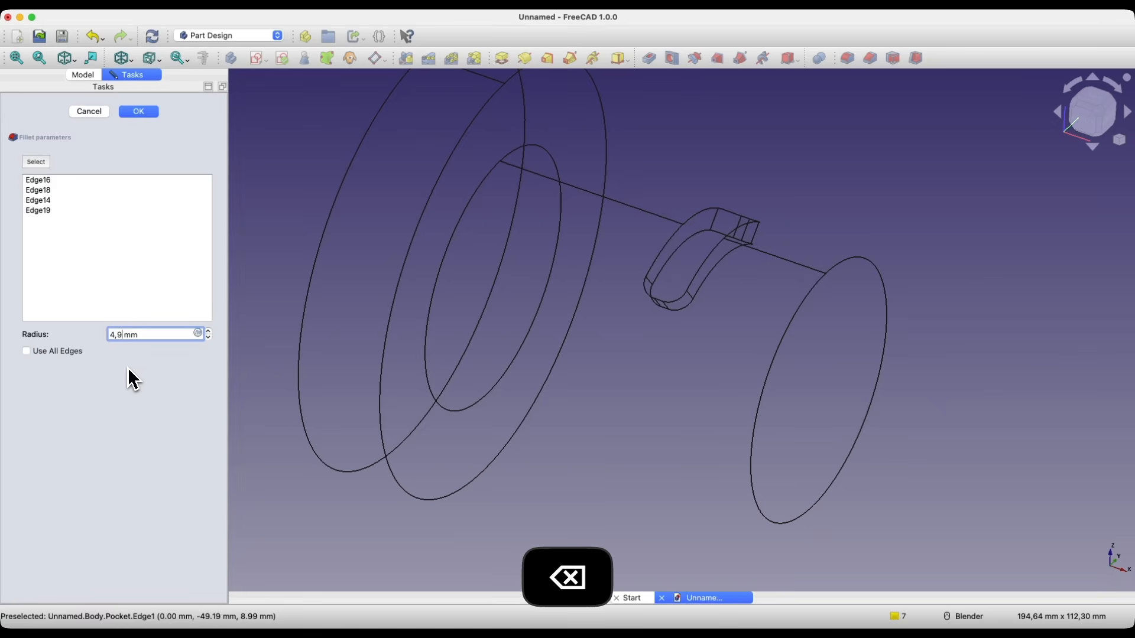
type("9")
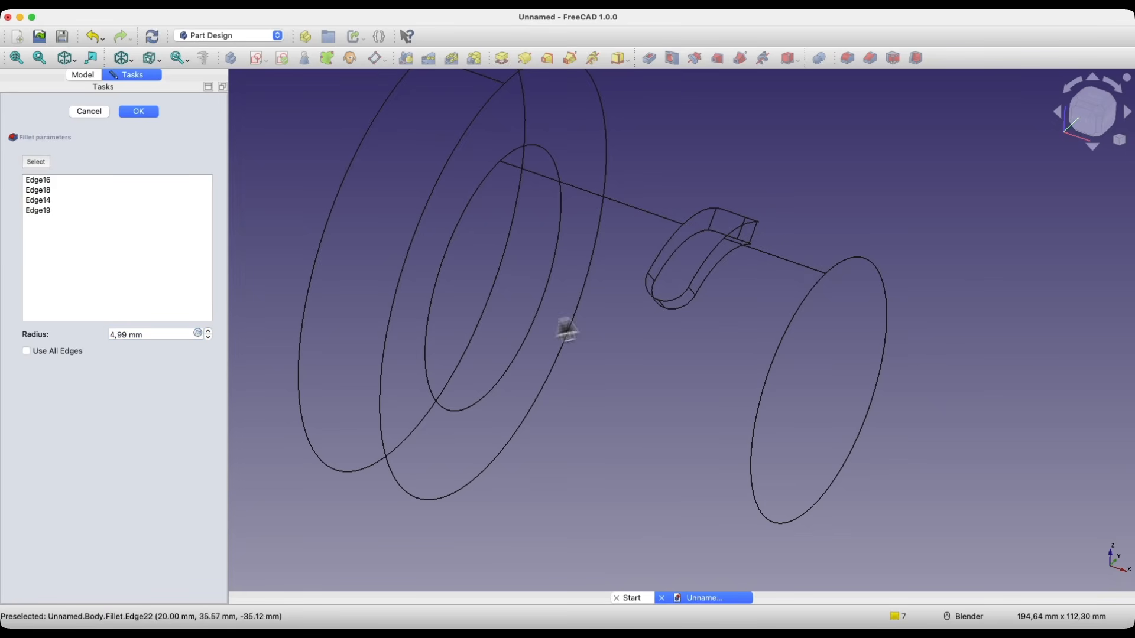
scroll(659, 299, "up", 5)
scroll(667, 313, "up", 5)
middle_click_drag(432, 240, 471, 234)
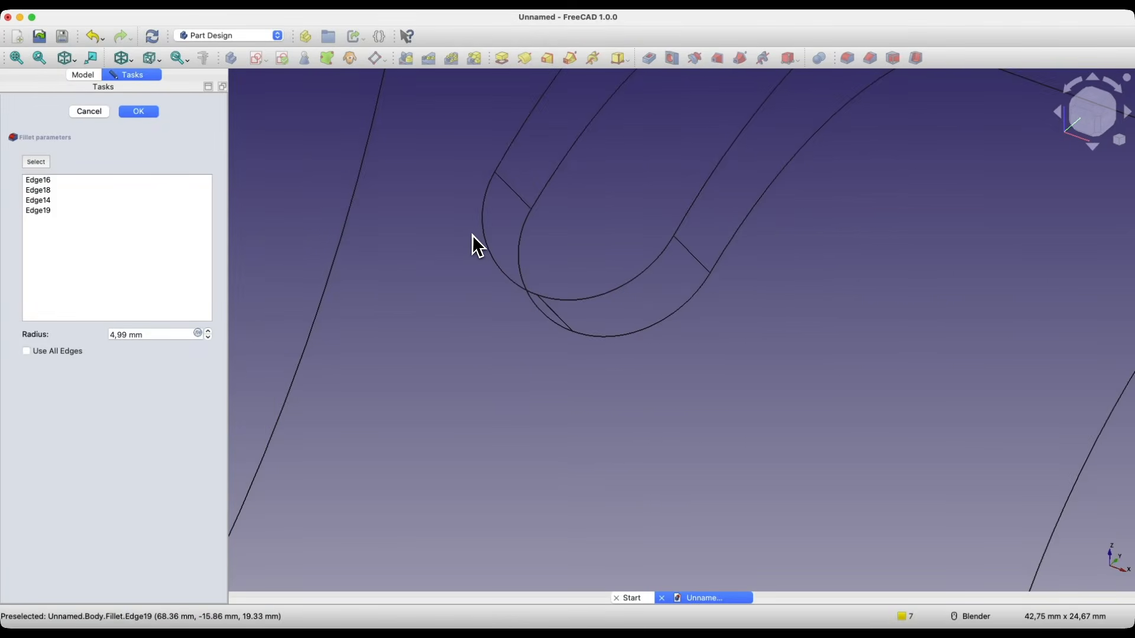
left_click(145, 114)
Restore the normal As is draw style and inspect the filleted pocket with the whole part fitted in view.
mouse_move(369, 184)
middle_mouse_down()
mouse_move(397, 185)
mouse_move(255, 133)
middle_mouse_up()
left_click(126, 59)
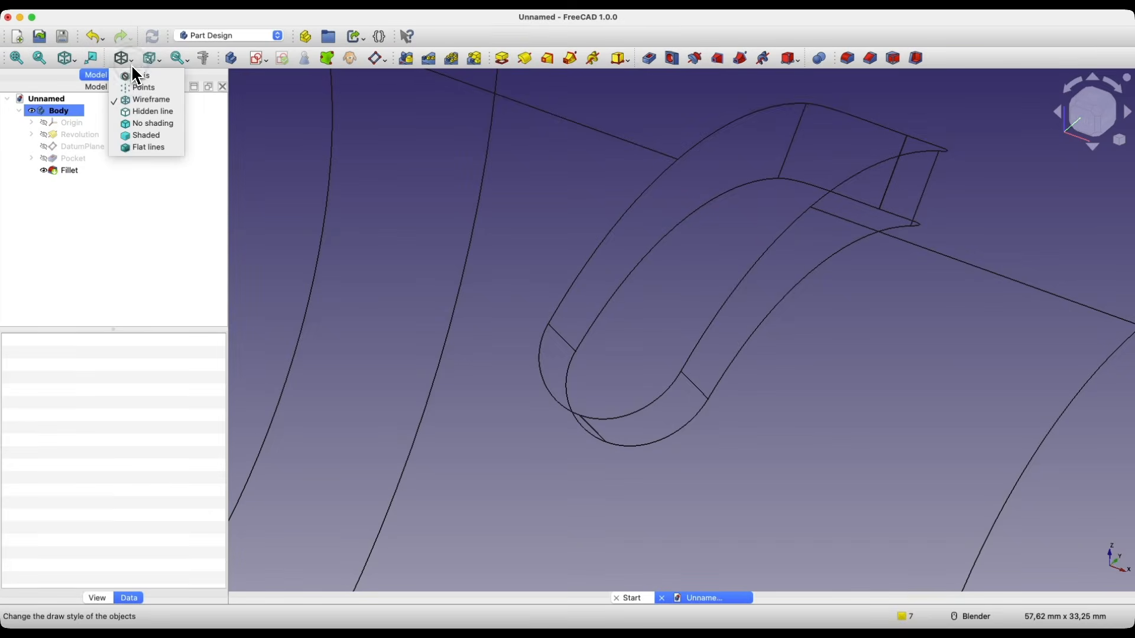
left_click(136, 75)
middle_click_drag(903, 251, 705, 262)
scroll(701, 250, "down", 4)
scroll(863, 294, "up", 4)
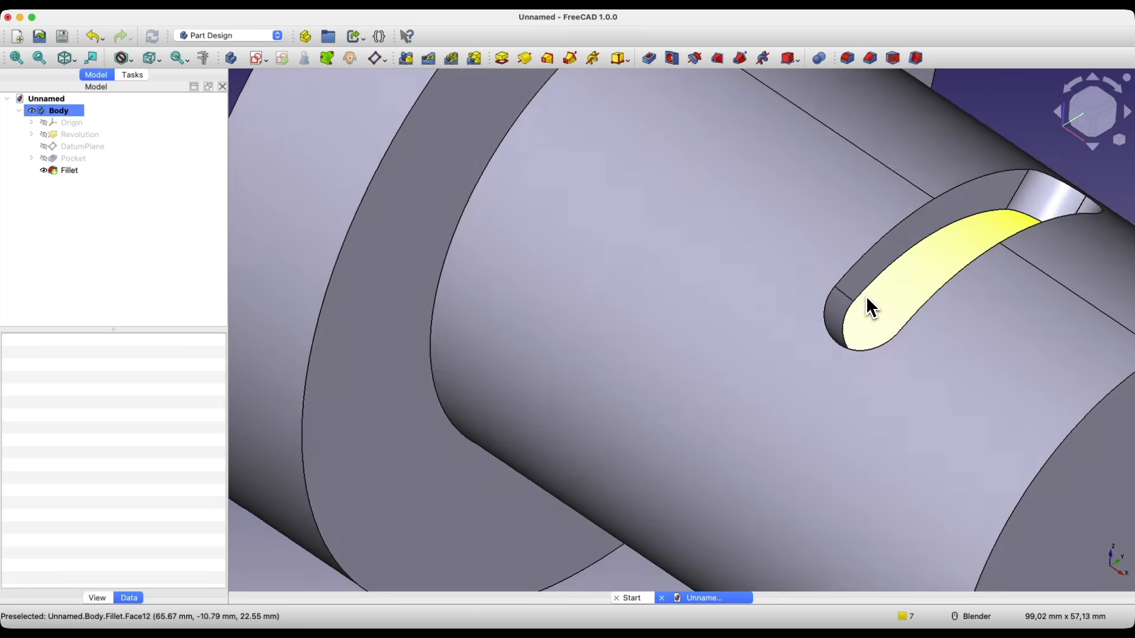
key("v")
key("f")
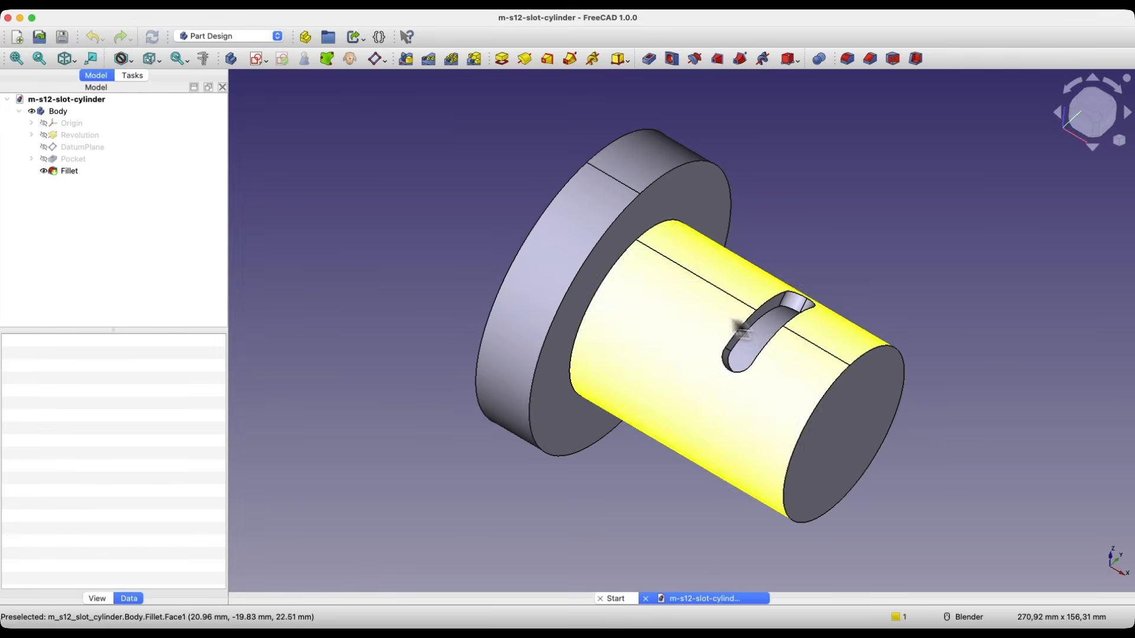
Create a new document and start a sketch on the YZ plane of a new body.
left_click(17, 37)
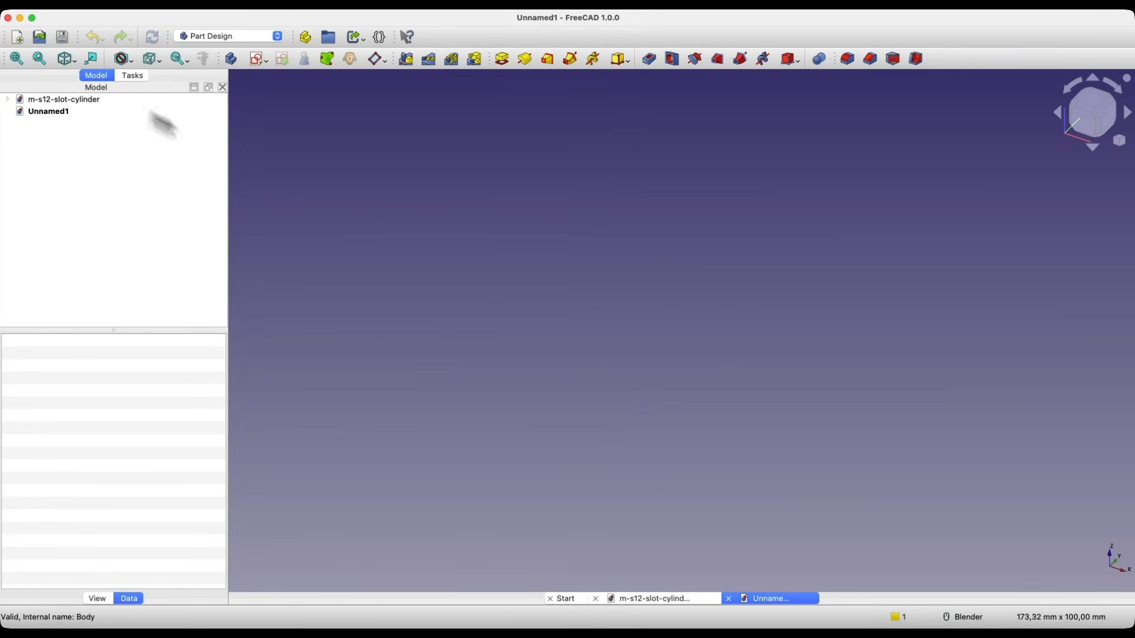
left_click(256, 65)
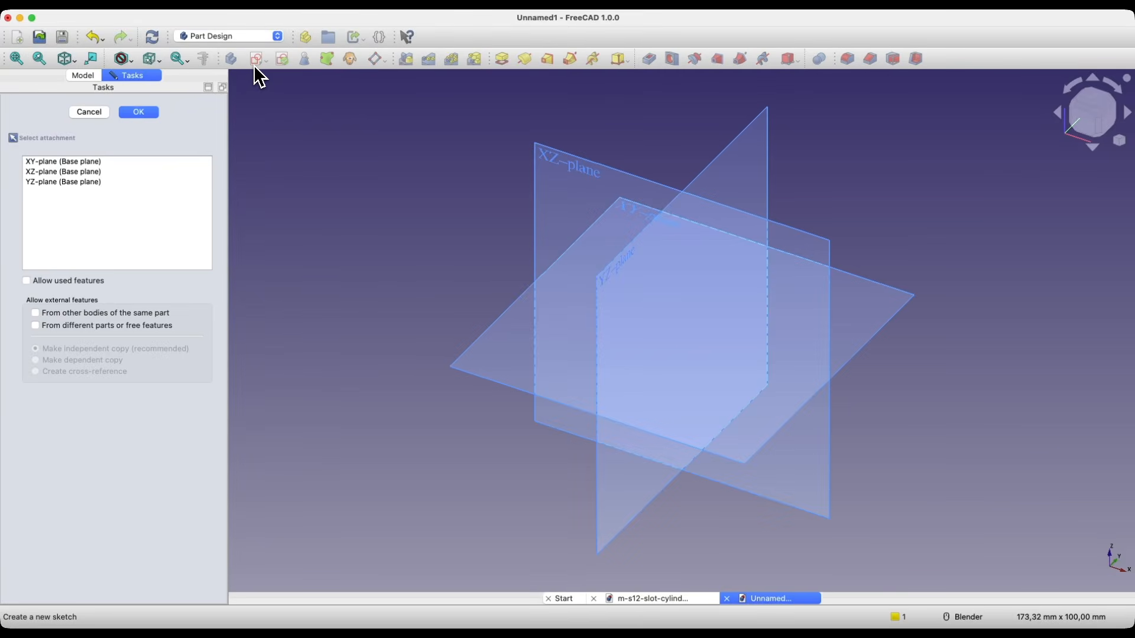
left_click(608, 282)
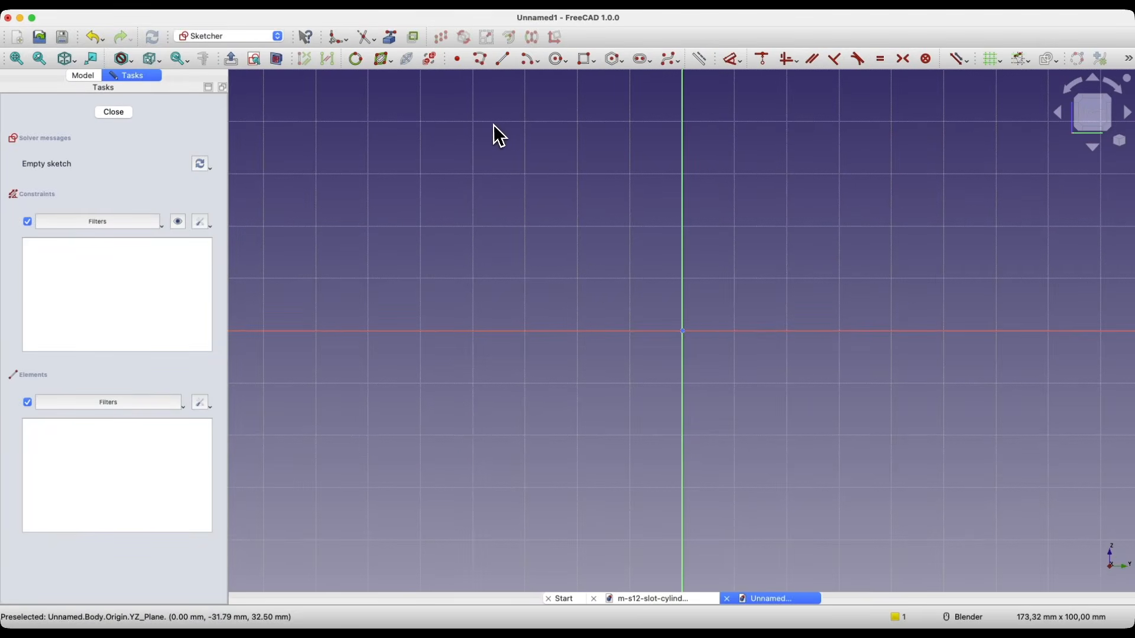
Draw a circle of 100 mm diameter centred on the origin and finish the sketch.
left_click(552, 63)
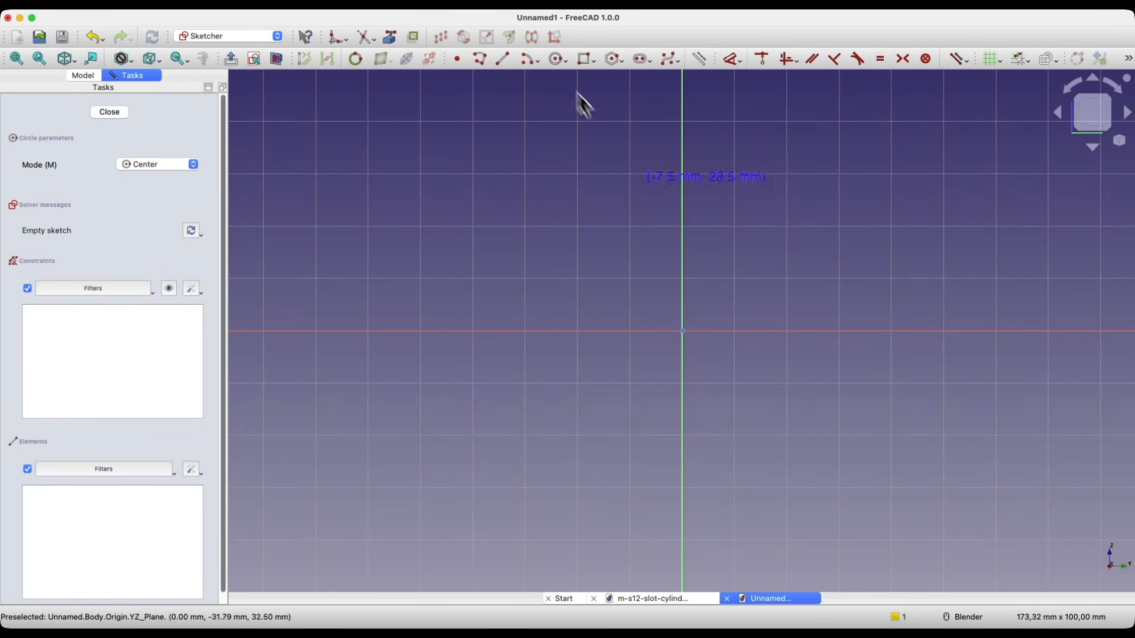
left_click(683, 331)
type("100")
key("Return")
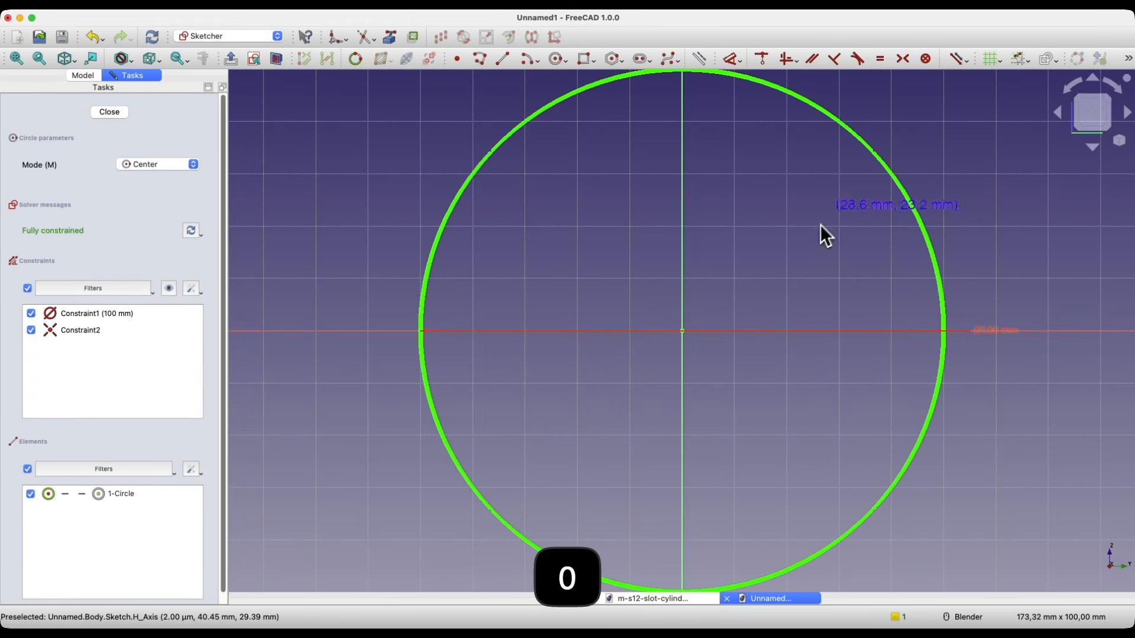
left_click(99, 115)
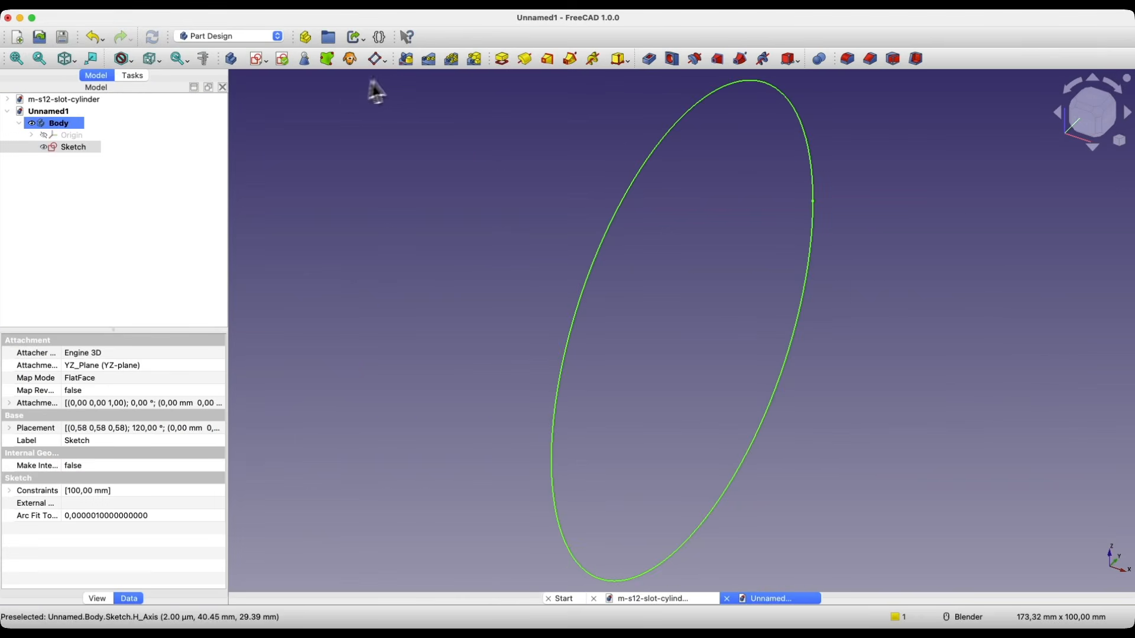
Pad the 100 mm circle by 20 mm and start a sketch on the resulting disc's front face.
left_click(502, 58)
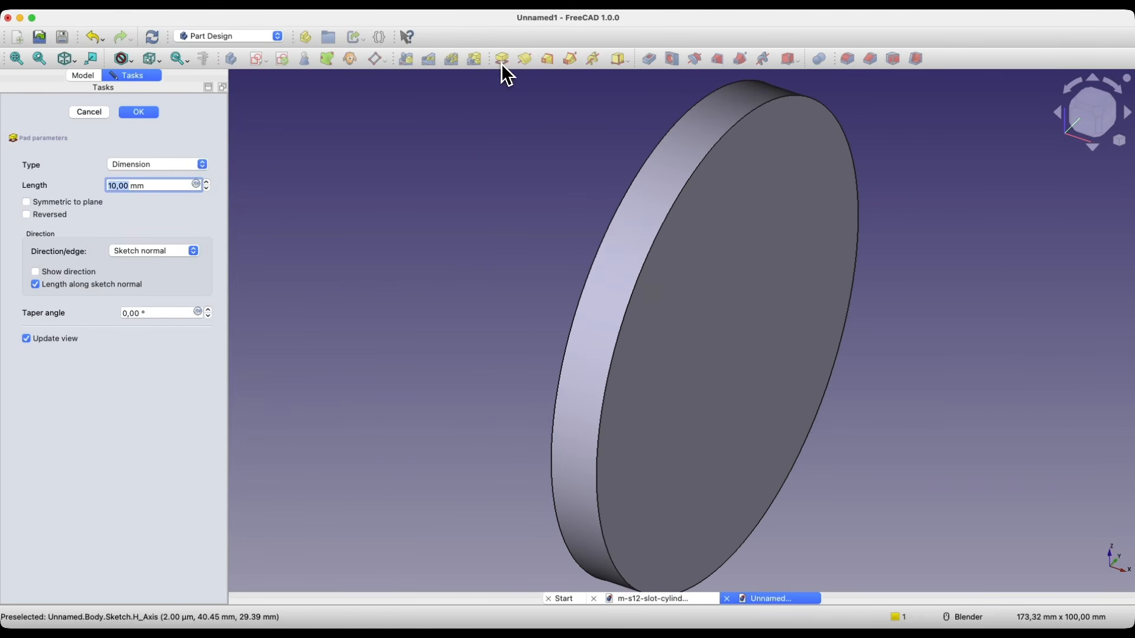
key("Return")
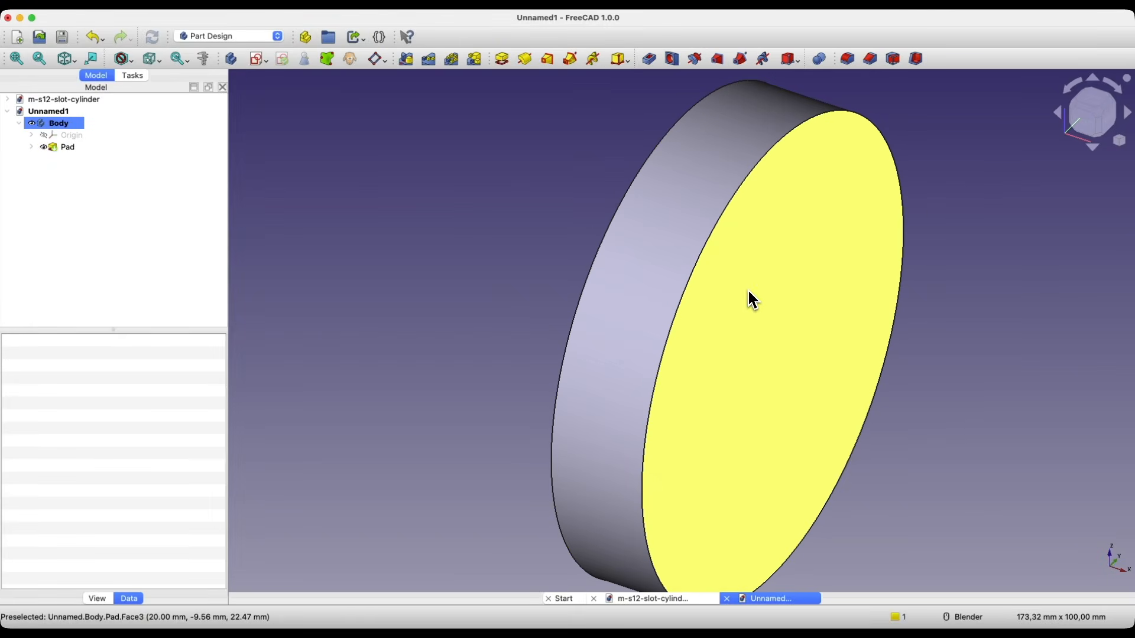
left_click(747, 289)
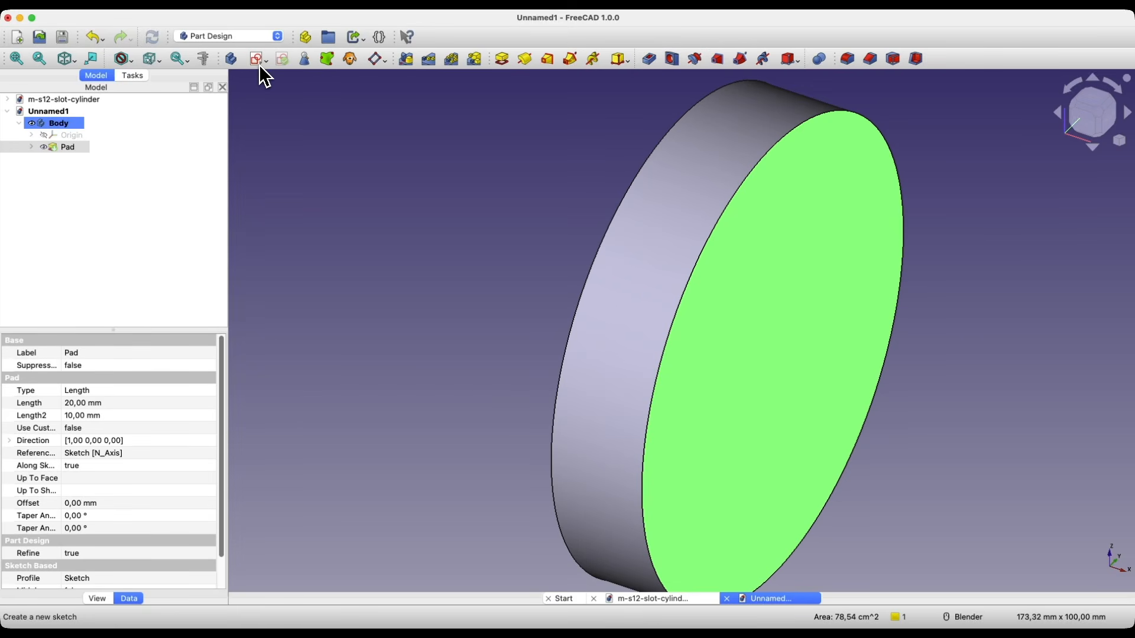
left_click(259, 60)
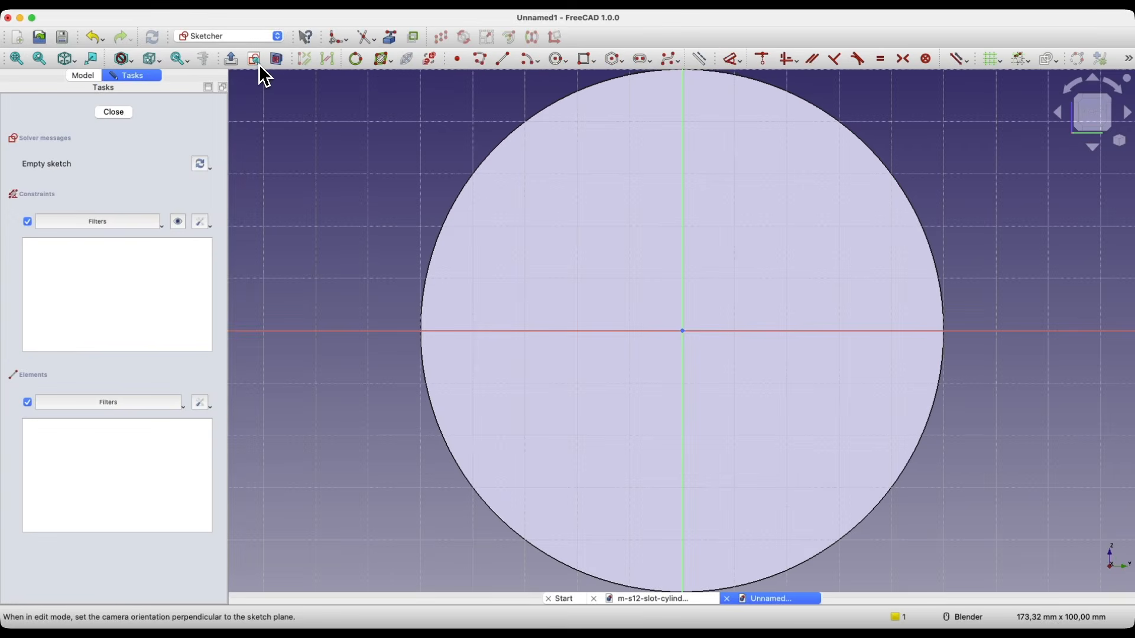
Draw a 60 mm diameter circle centred on the origin of the face sketch and finish the sketch.
left_click(552, 62)
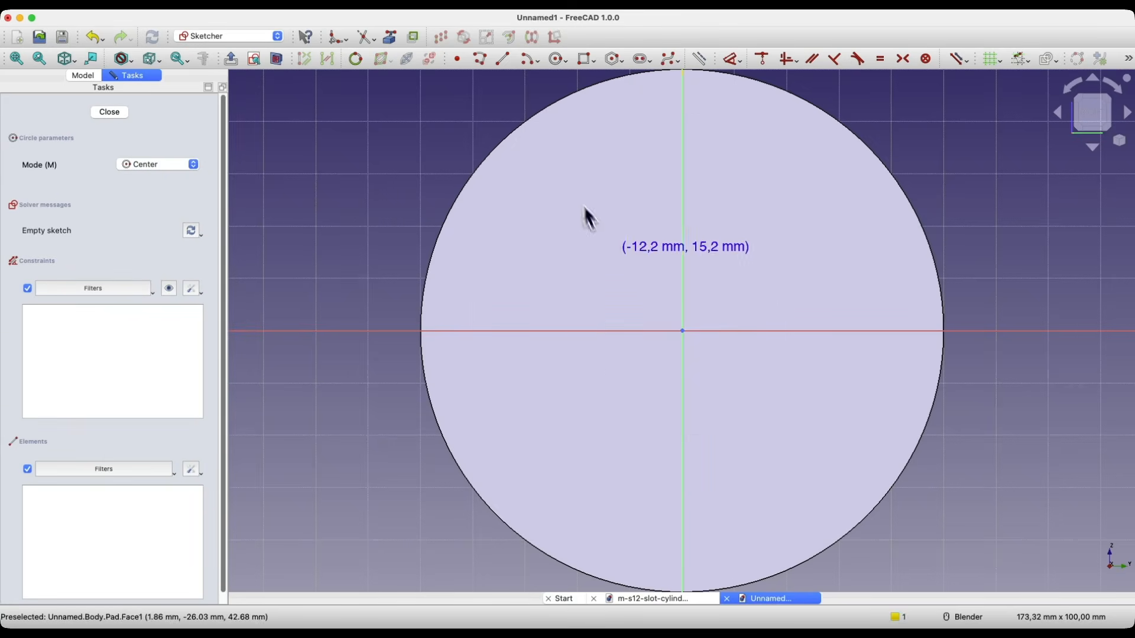
left_click(682, 332)
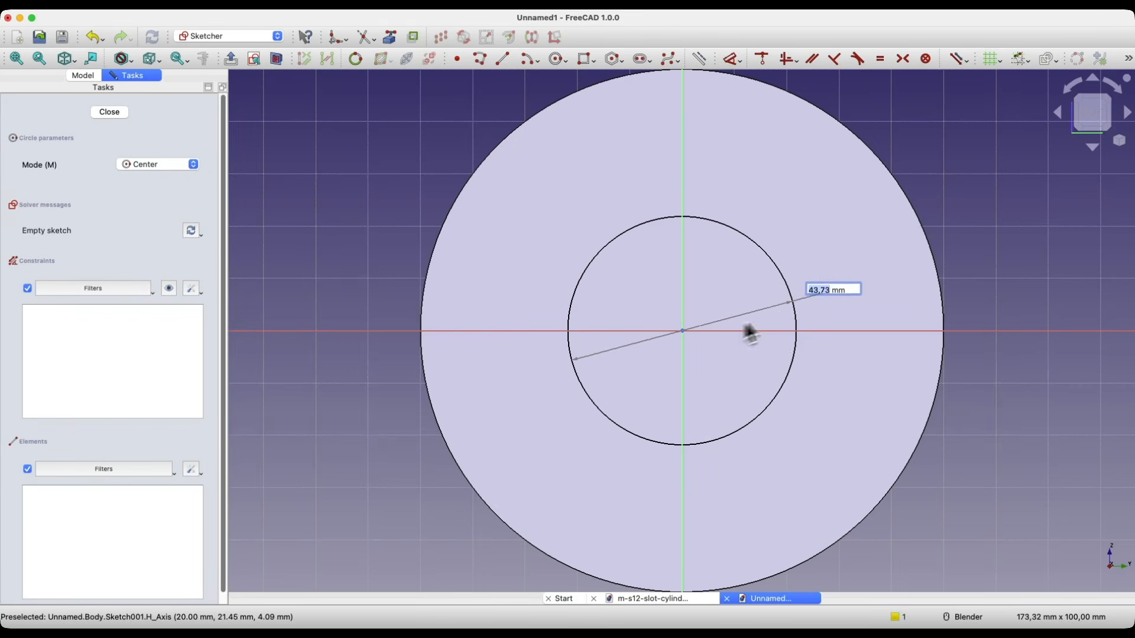
type("60")
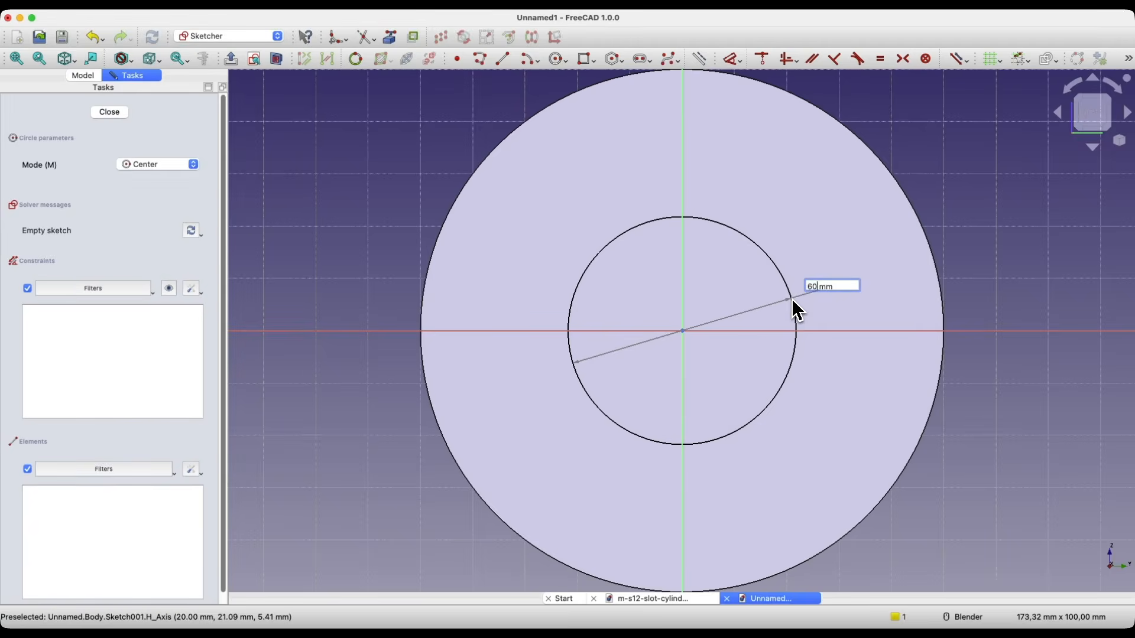
key("Return")
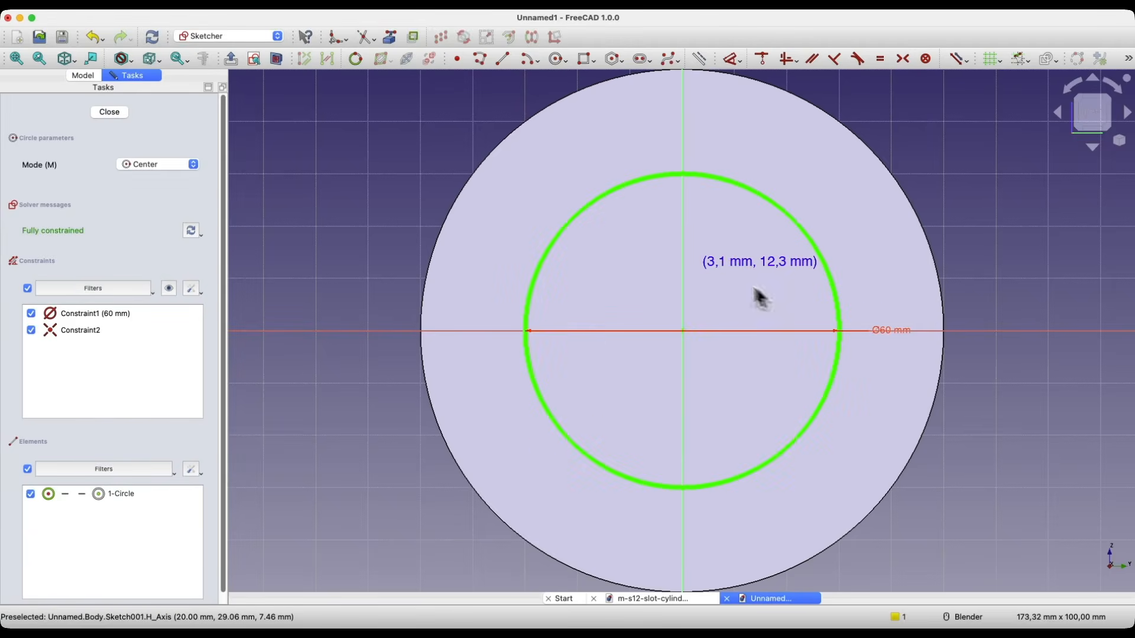
left_click(109, 112)
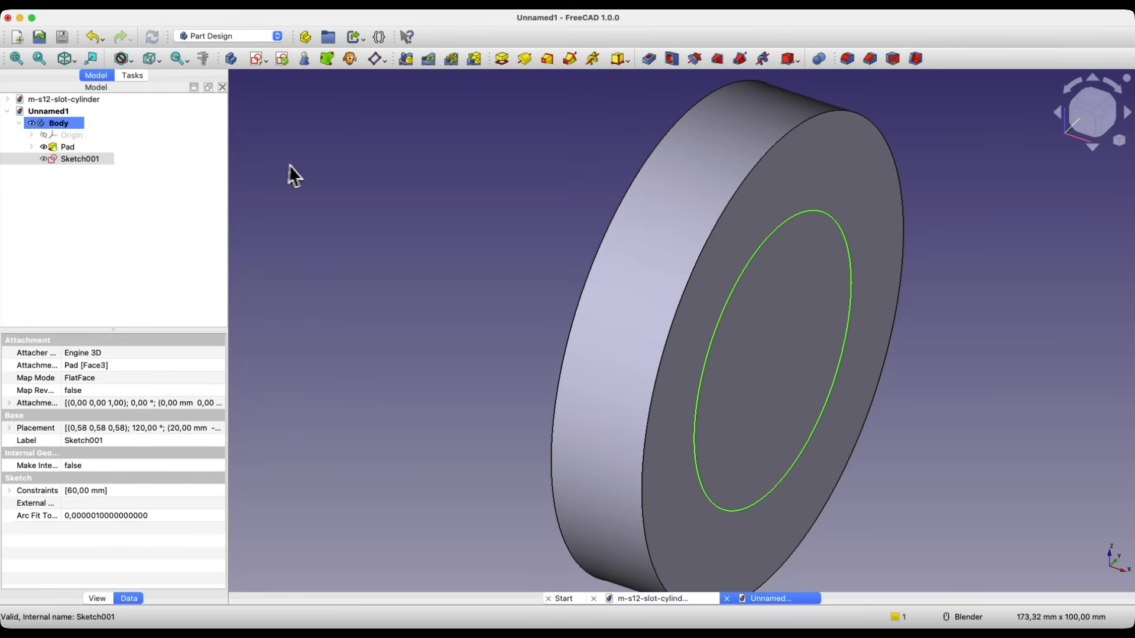
Pad the 60 mm circle by 80 mm to form the shaft and bring the whole part into view.
left_click(511, 66)
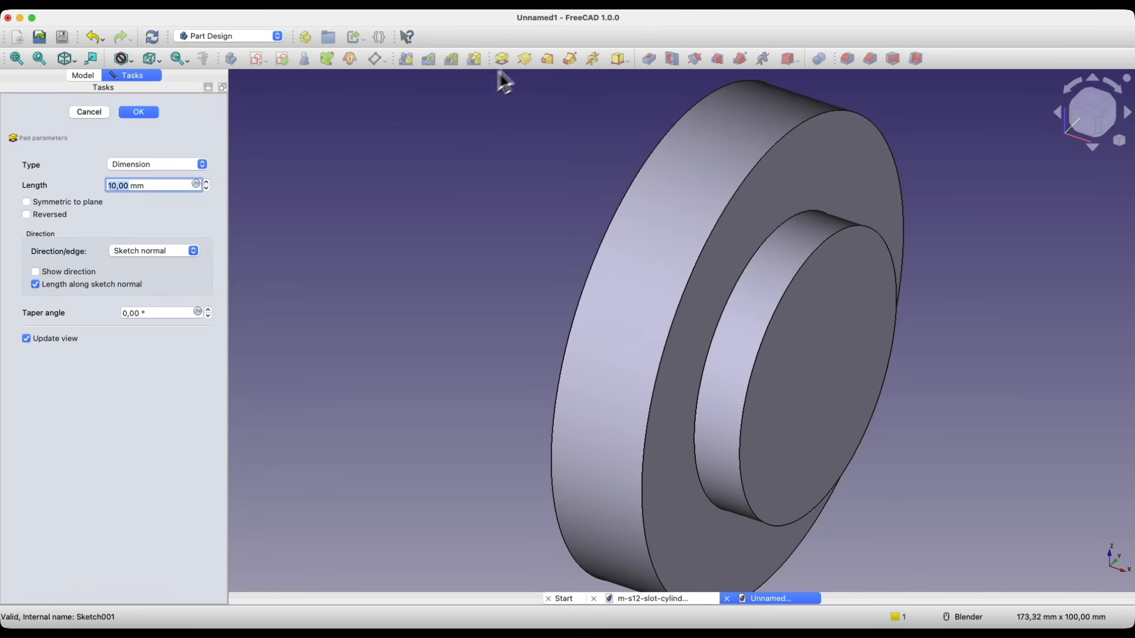
type("80")
key("Return")
scroll(451, 245, "down", 4)
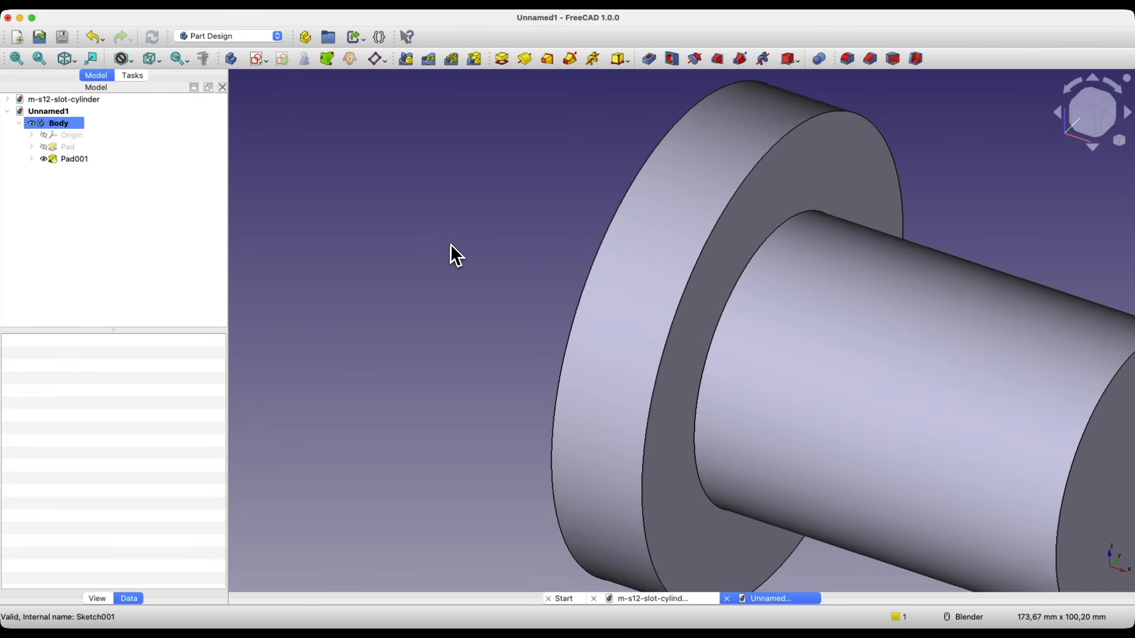
scroll(499, 264, "down", 3)
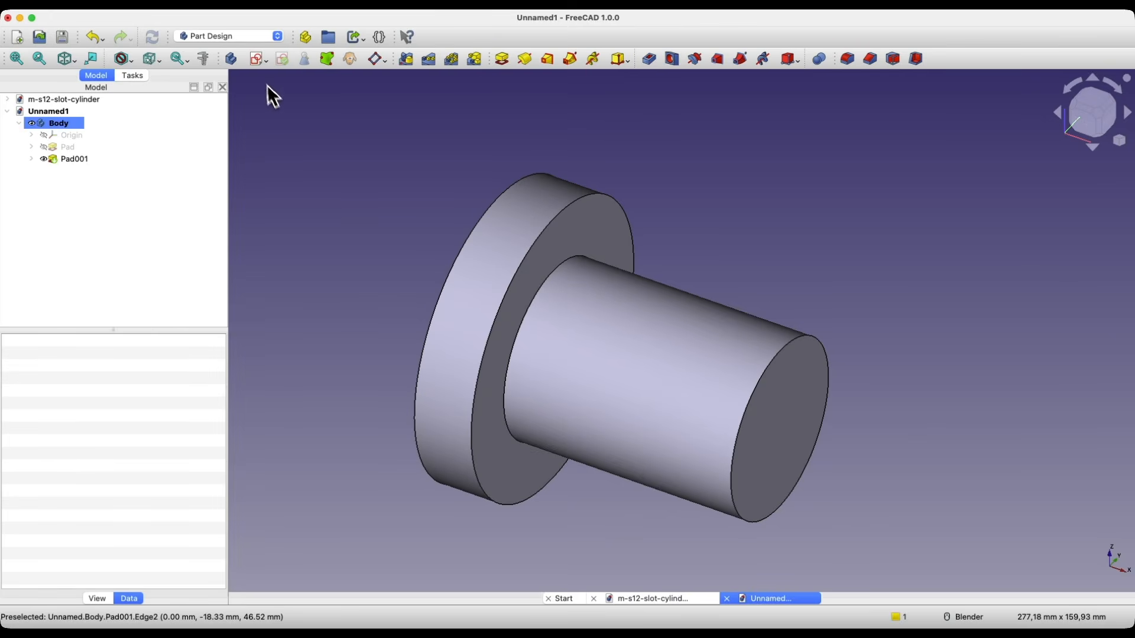
Start a sketch on the XZ plane and project the shaft's free end edge into it as external geometry.
left_click(258, 60)
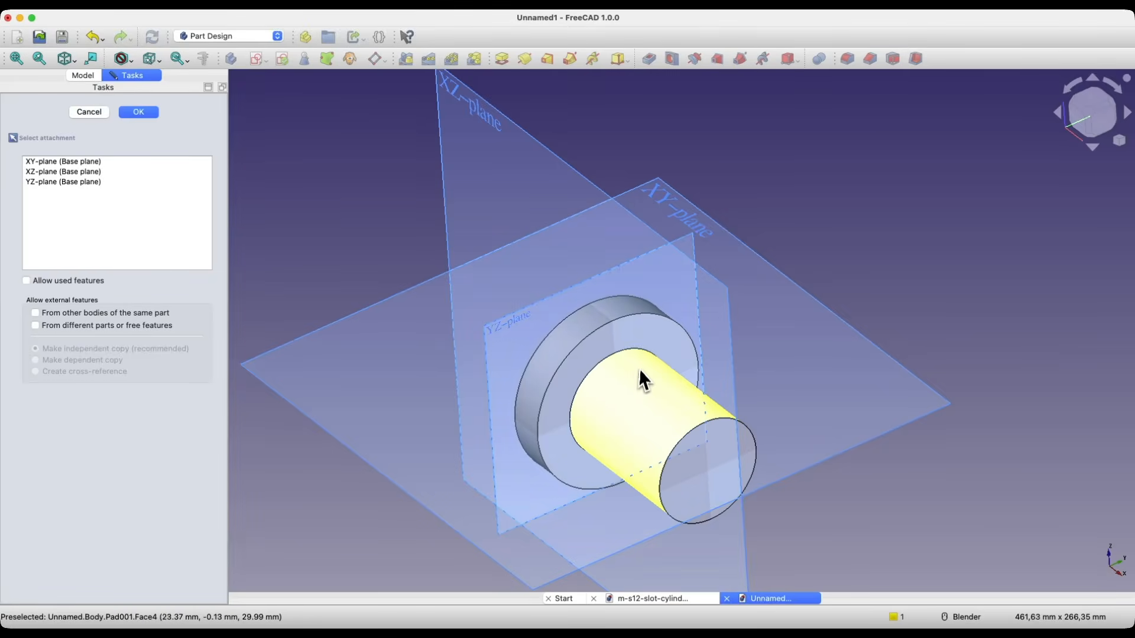
left_click(484, 116)
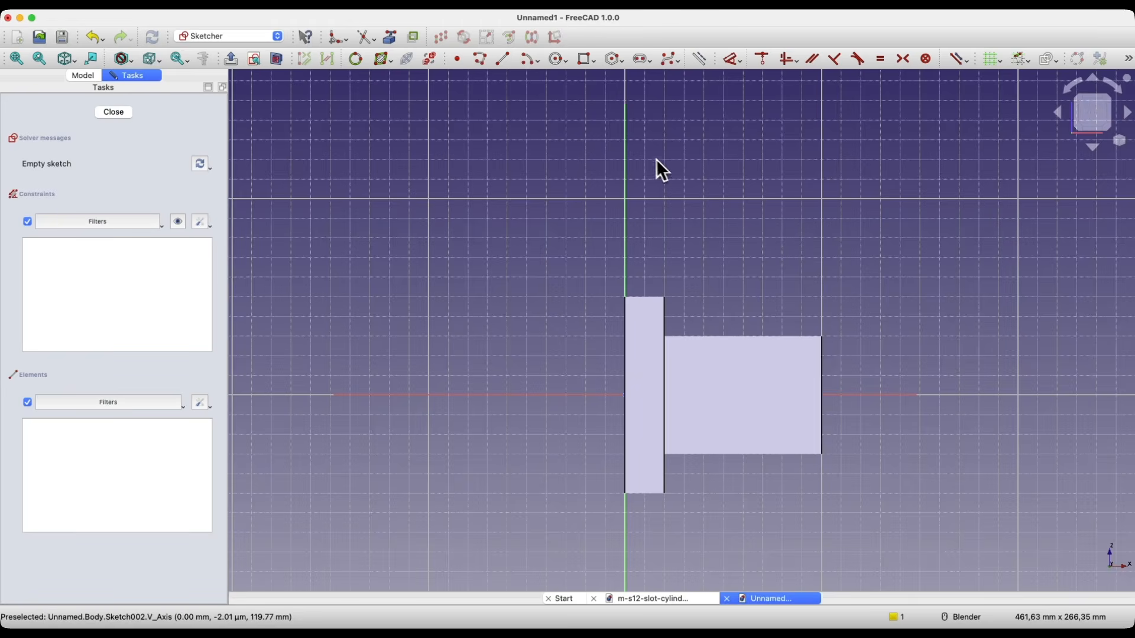
left_click(390, 43)
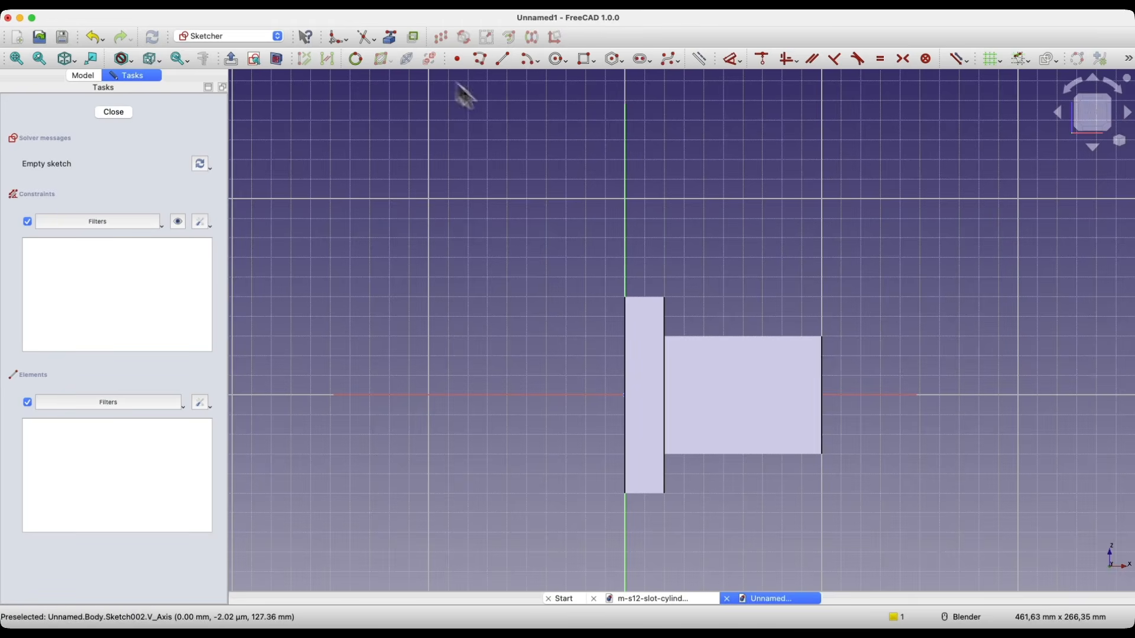
left_click(828, 357)
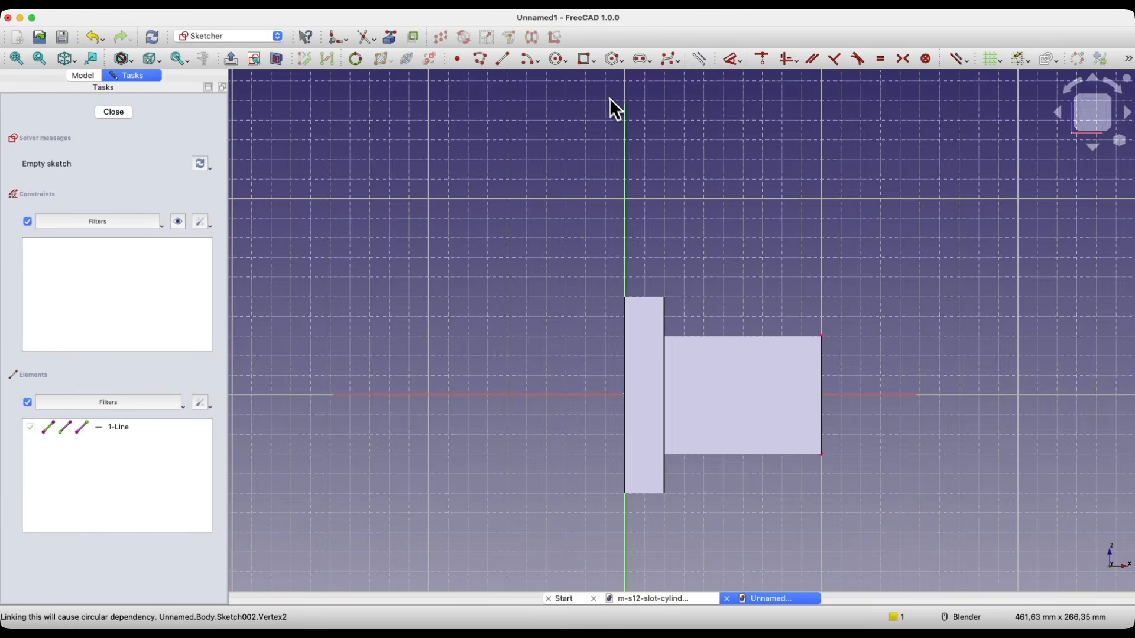
Draw a rectangle 10 mm wide and 5 mm high just above the shaft's upper edge.
left_click(587, 59)
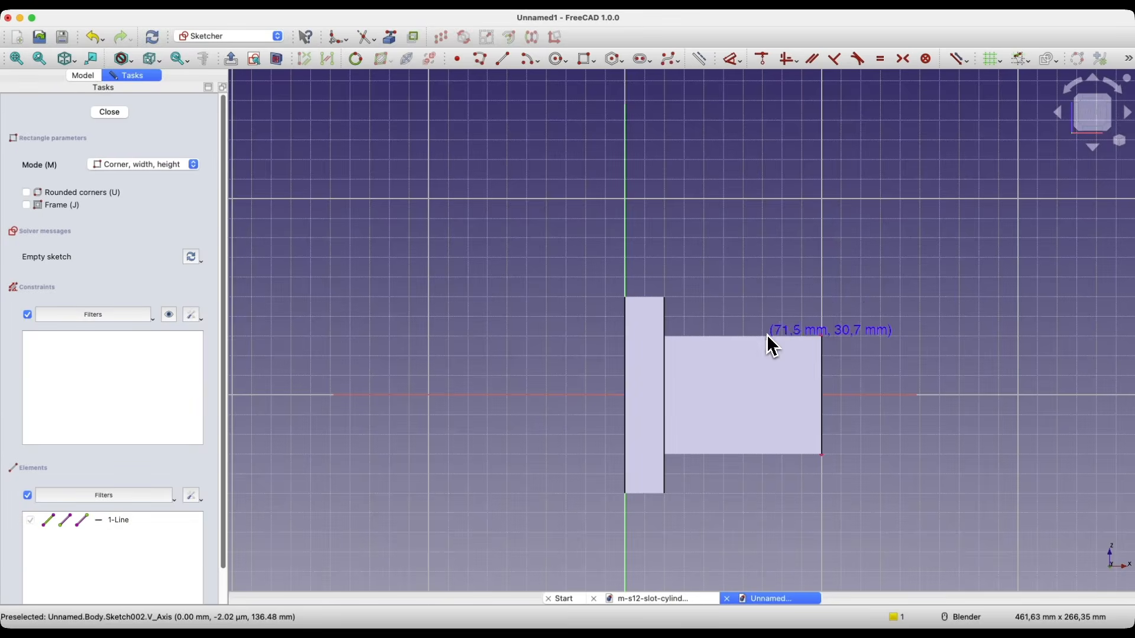
left_click(742, 314)
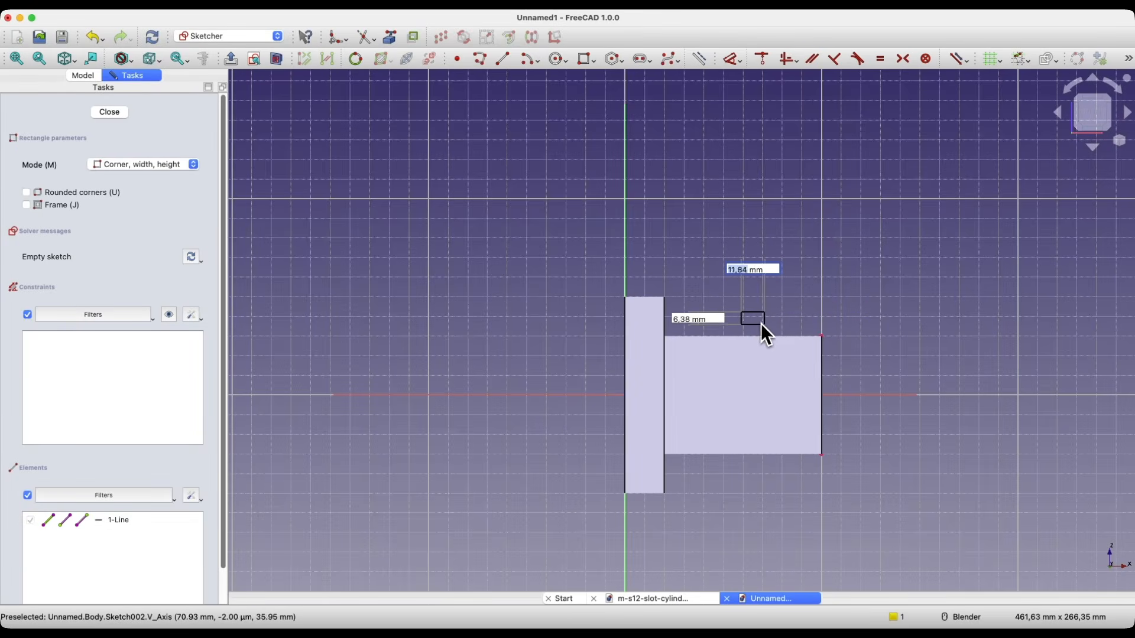
type("10")
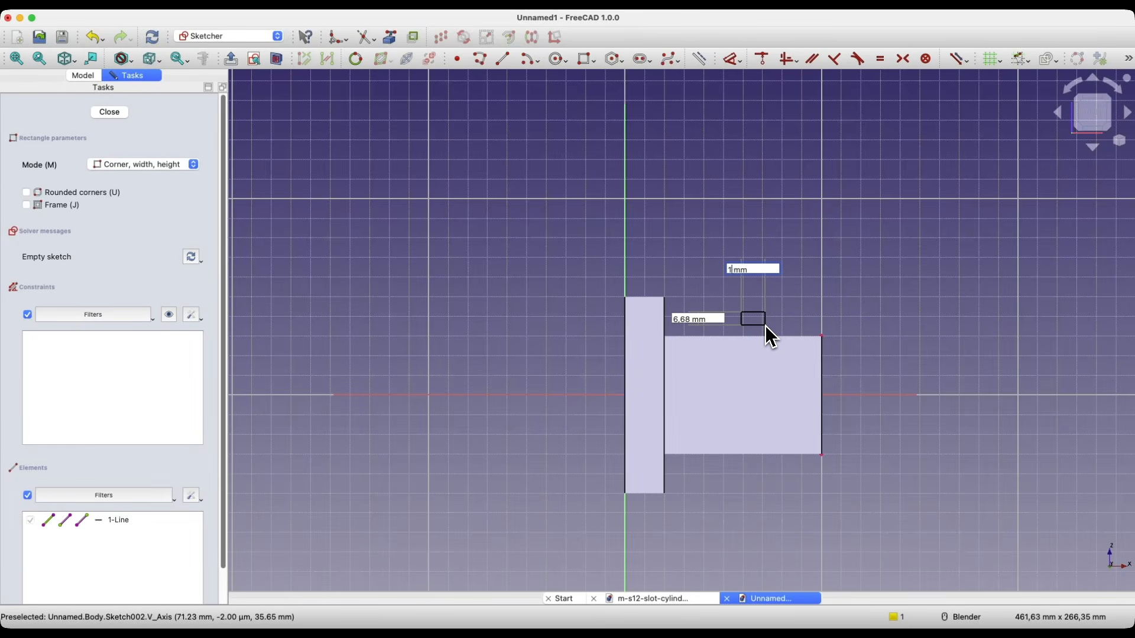
key("Tab")
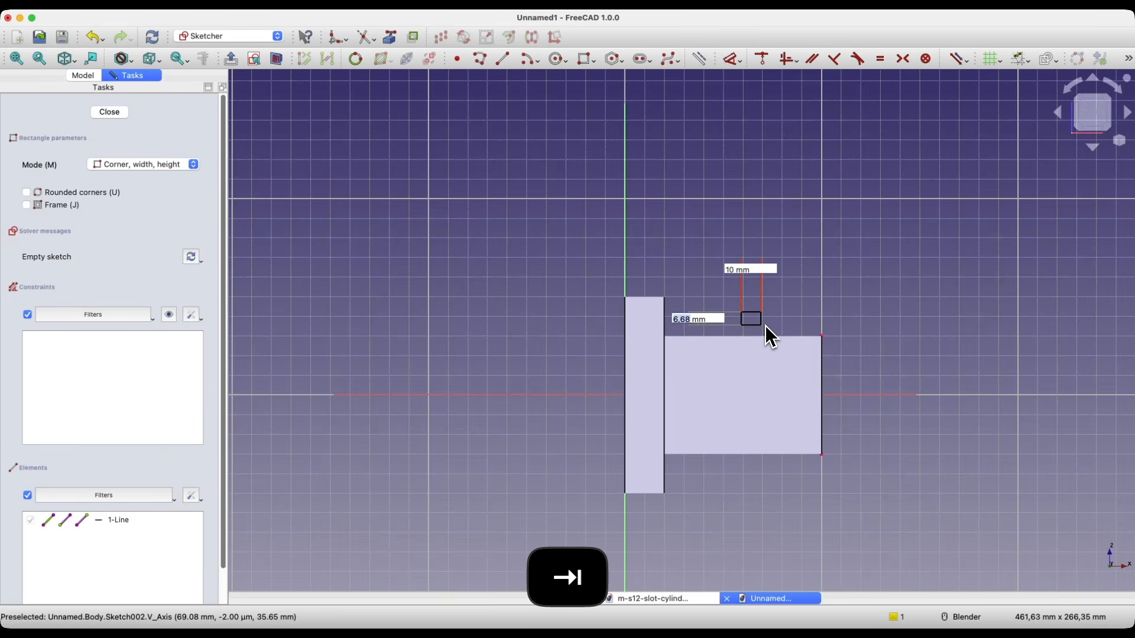
type("5")
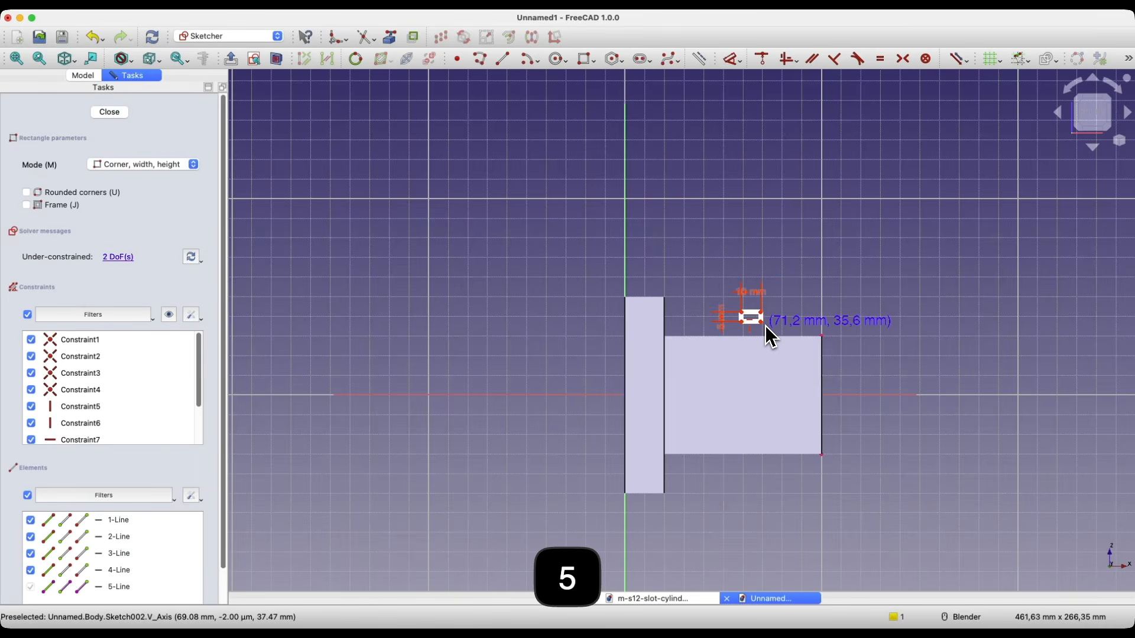
scroll(801, 295, "up", 3)
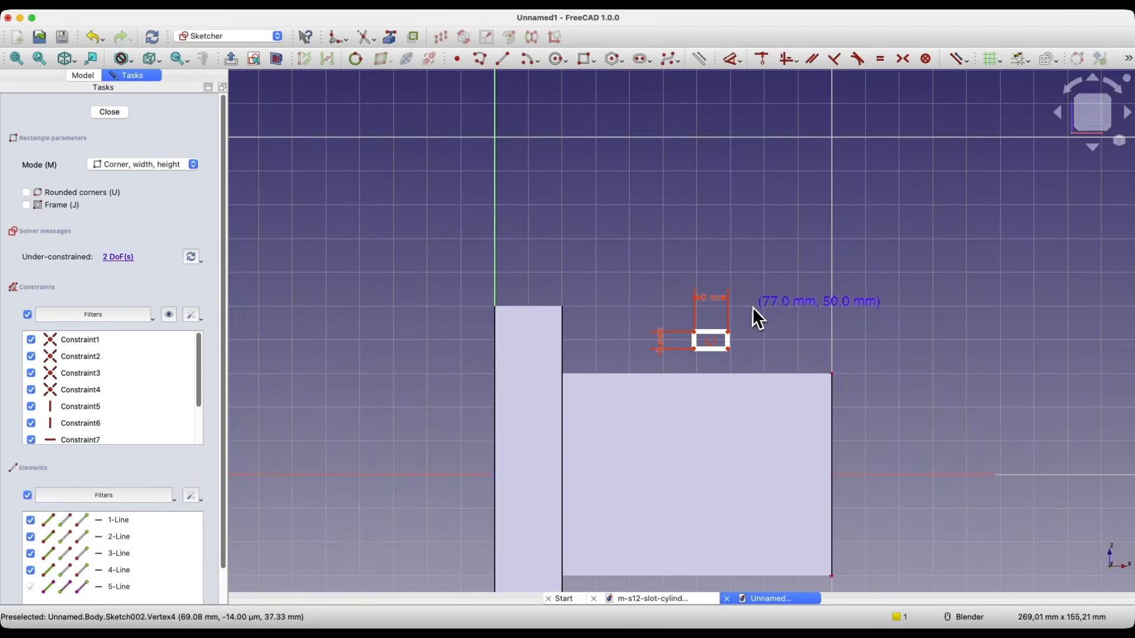
right_click(757, 315)
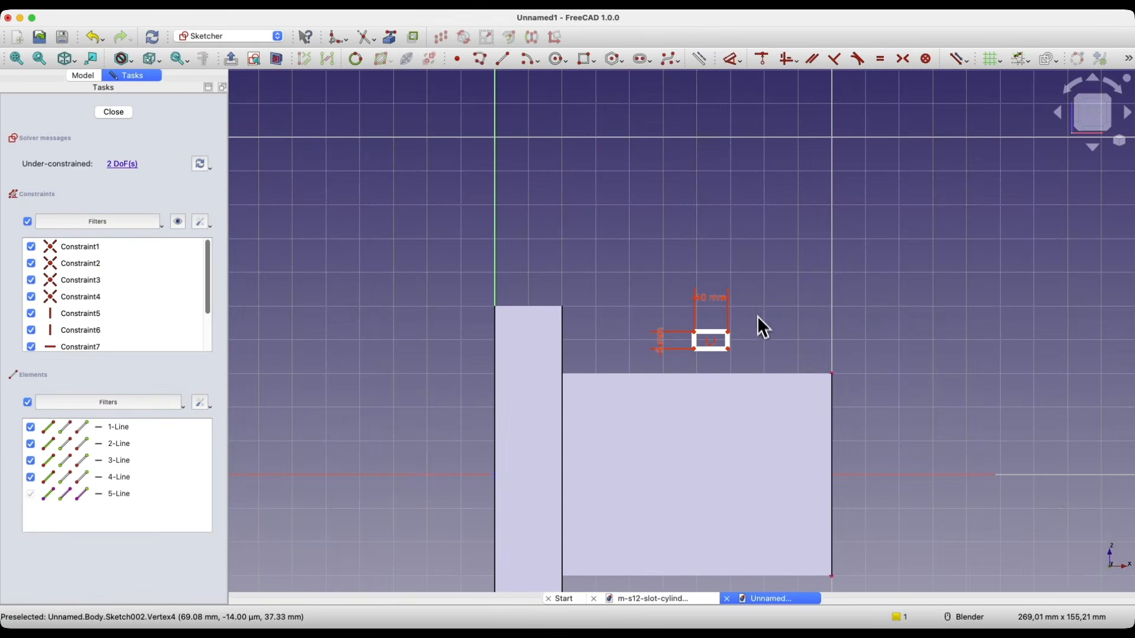
Constrain the horizontal distance between the rectangle's upper outer corner and the projected edge's upper endpoint to 30 mm.
left_click(731, 345)
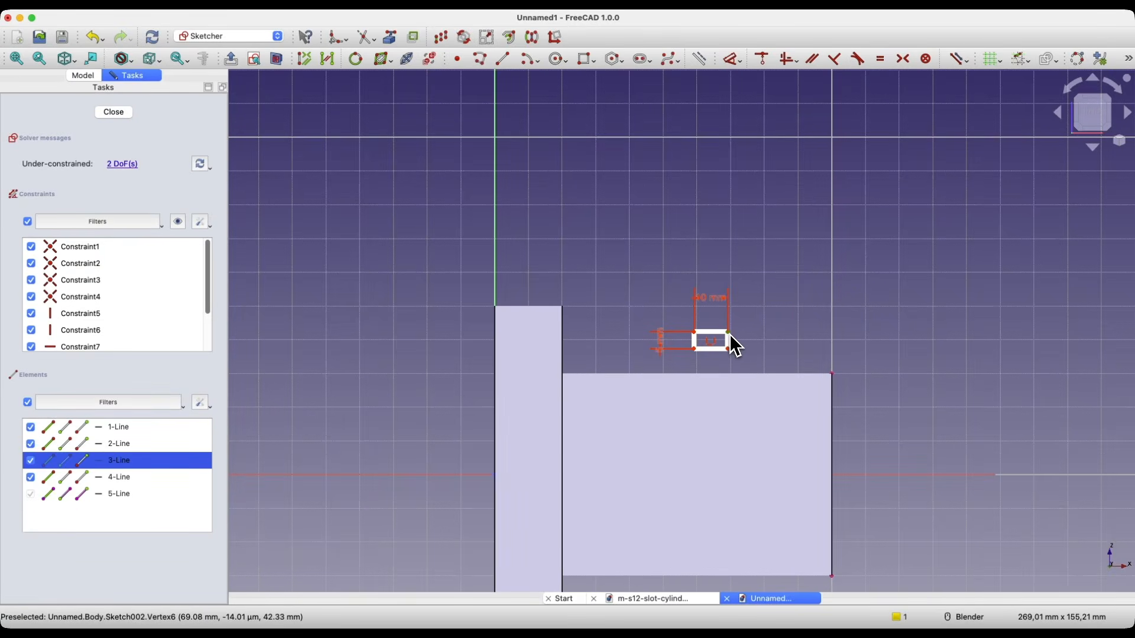
left_click(833, 375)
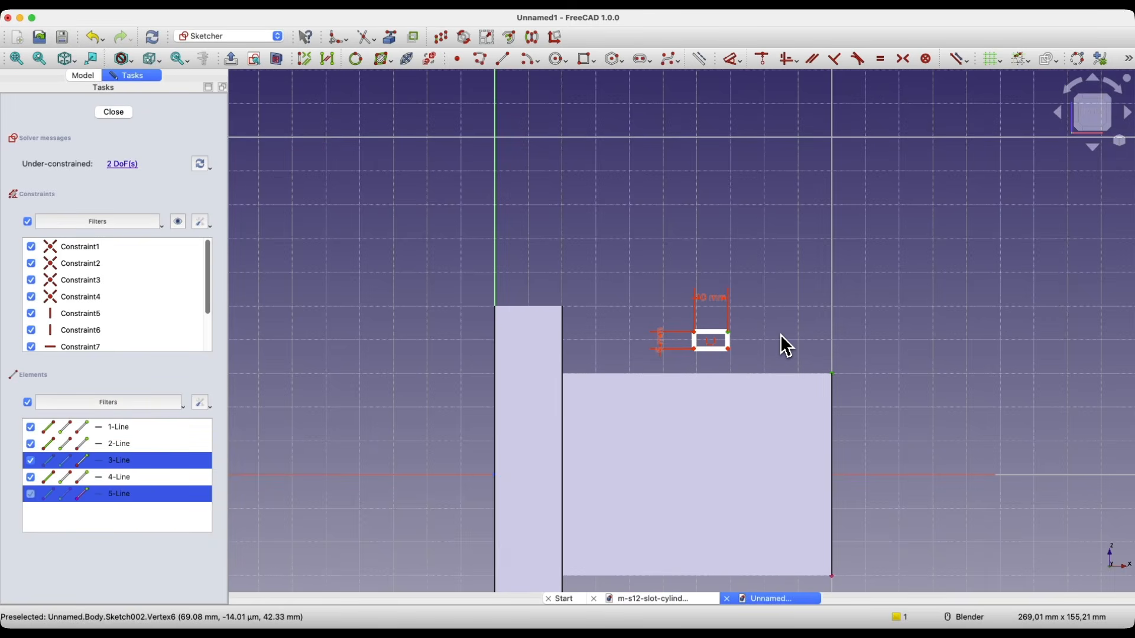
key("d")
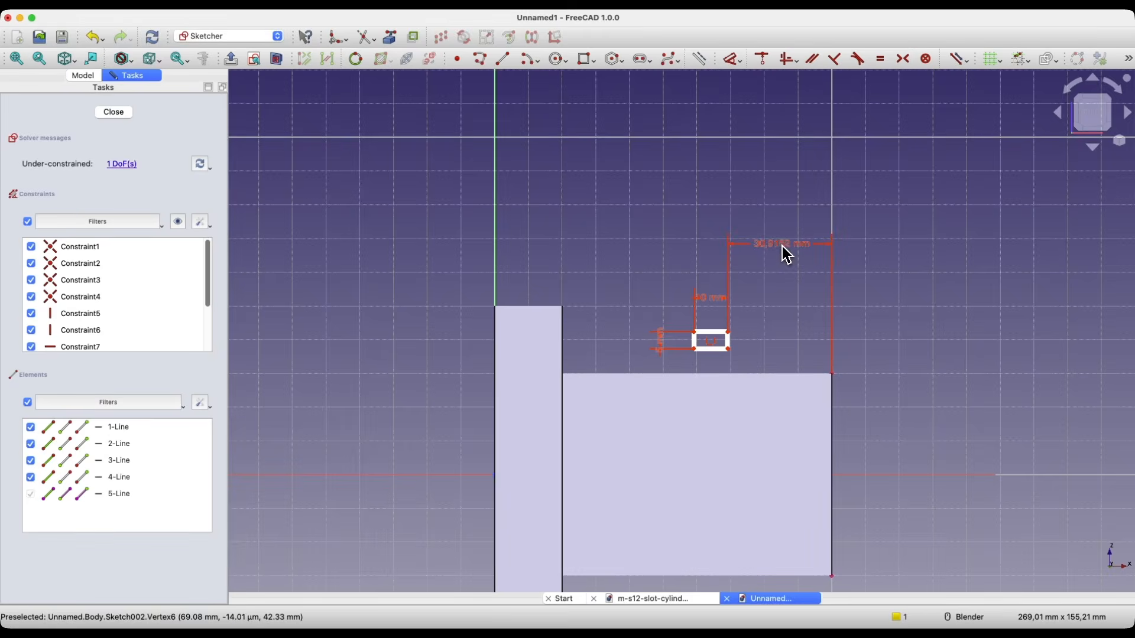
left_click(783, 251)
type("30")
key("Return")
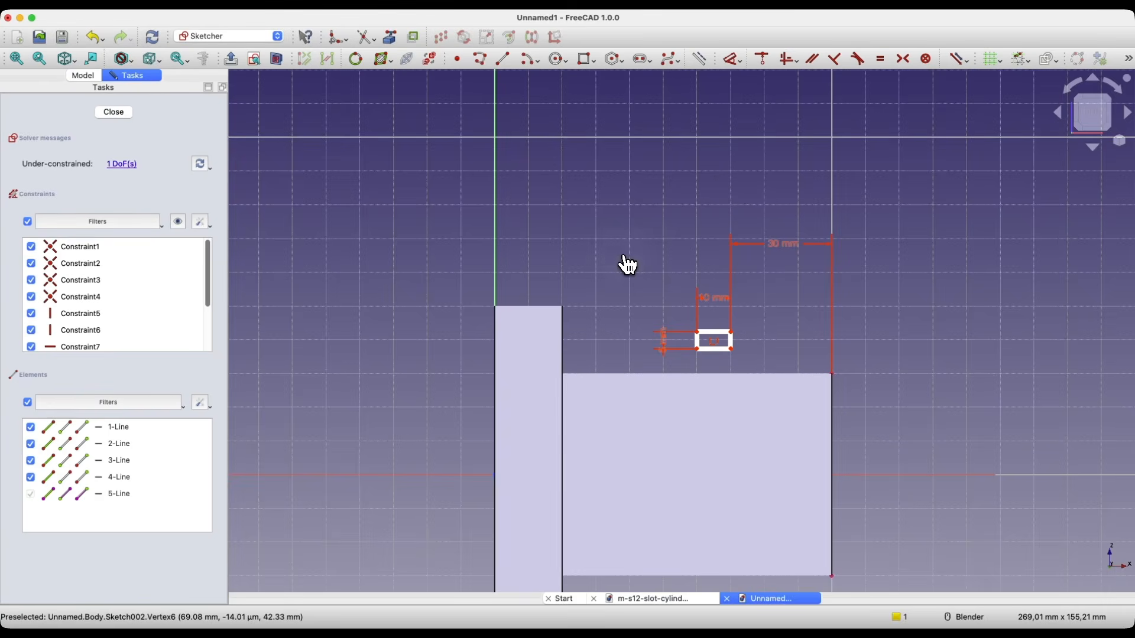
Try a horizontal alignment between the rectangle's upper outer corner and the projected edge's upper endpoint, and undo it.
left_click(732, 332)
left_click(840, 377)
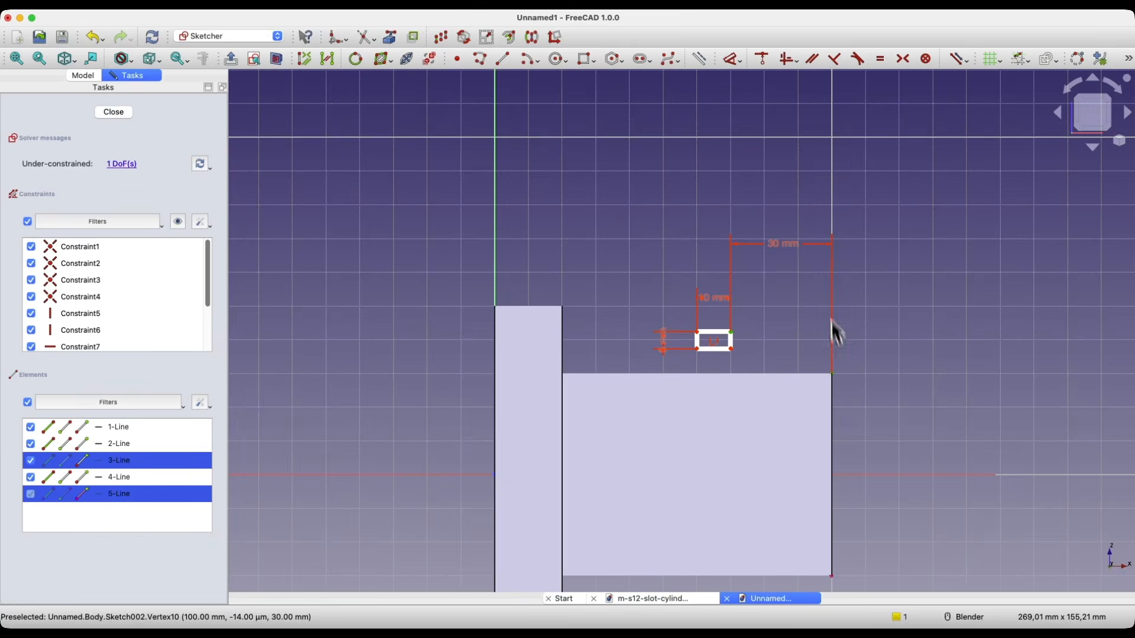
left_click(788, 58)
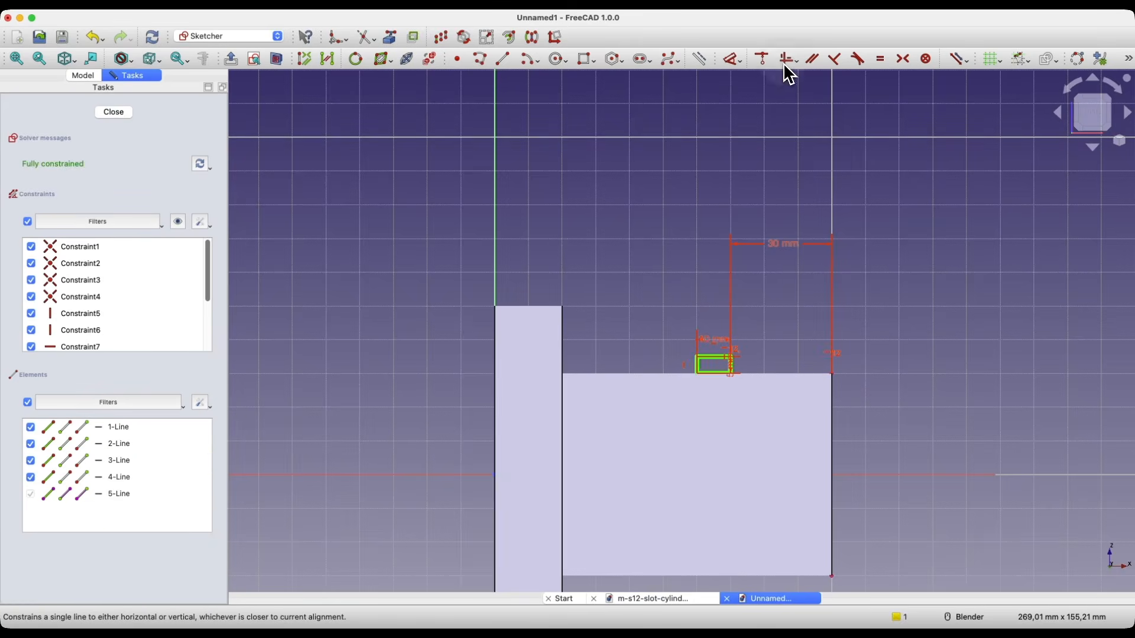
left_click(731, 363)
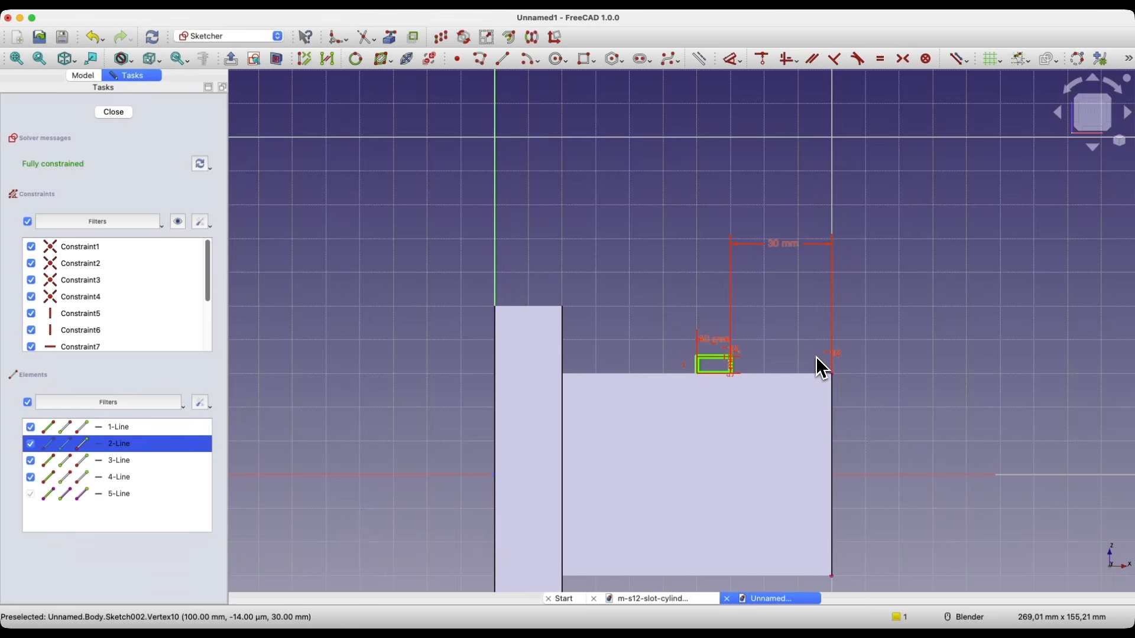
key("super+z")
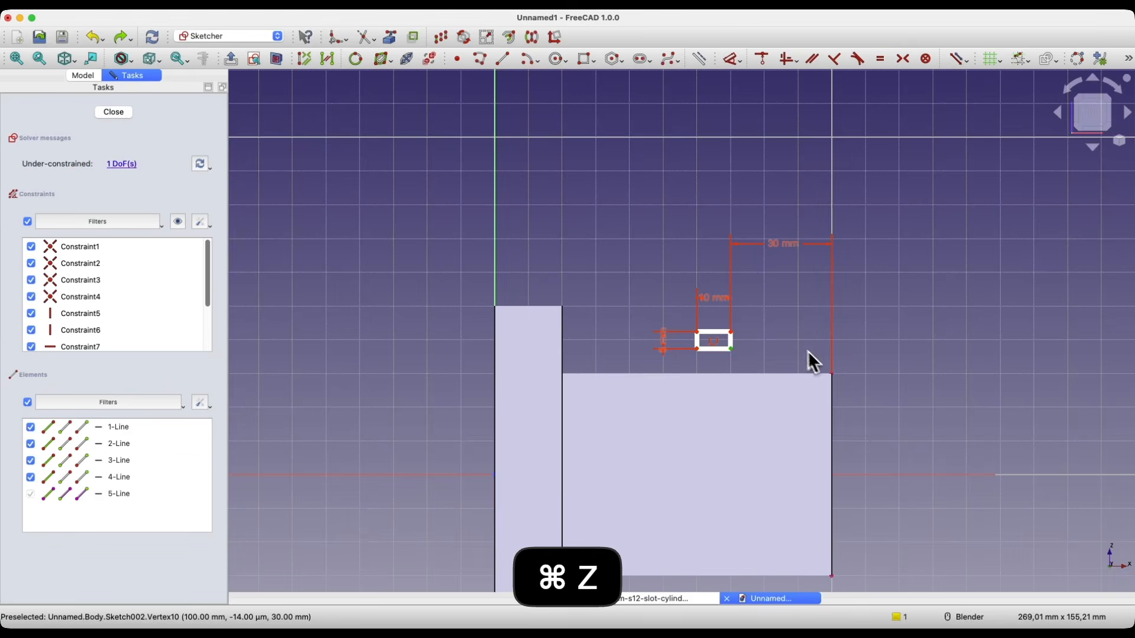
Constrain the rectangle's upper outer corner horizontally level with the upper endpoint of the projected shaft end edge.
left_click(734, 338)
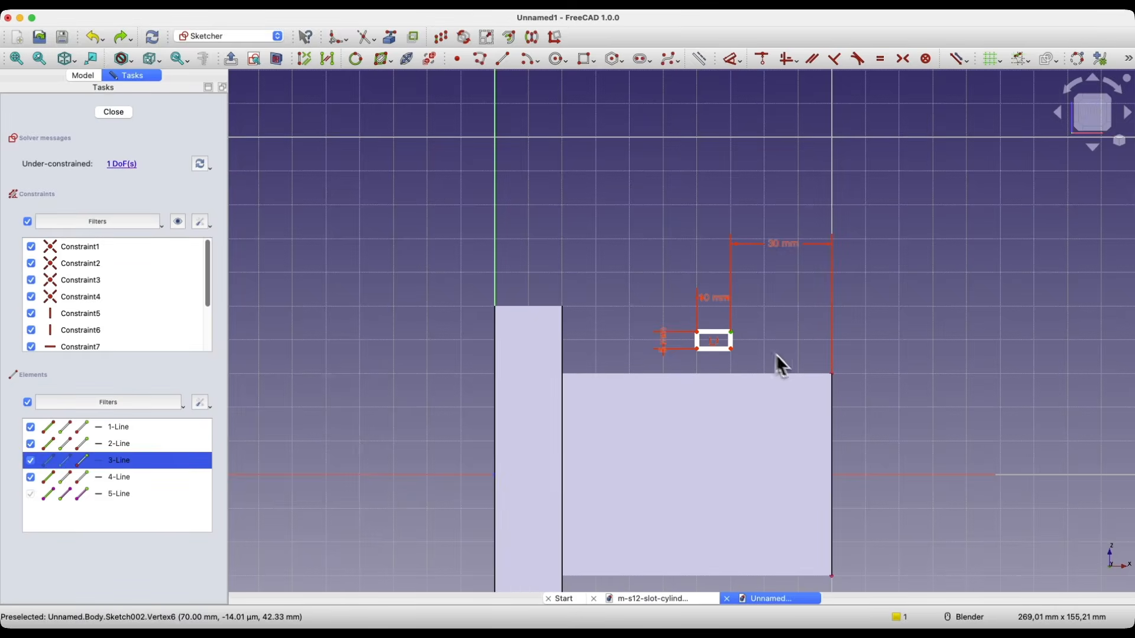
left_click(833, 369)
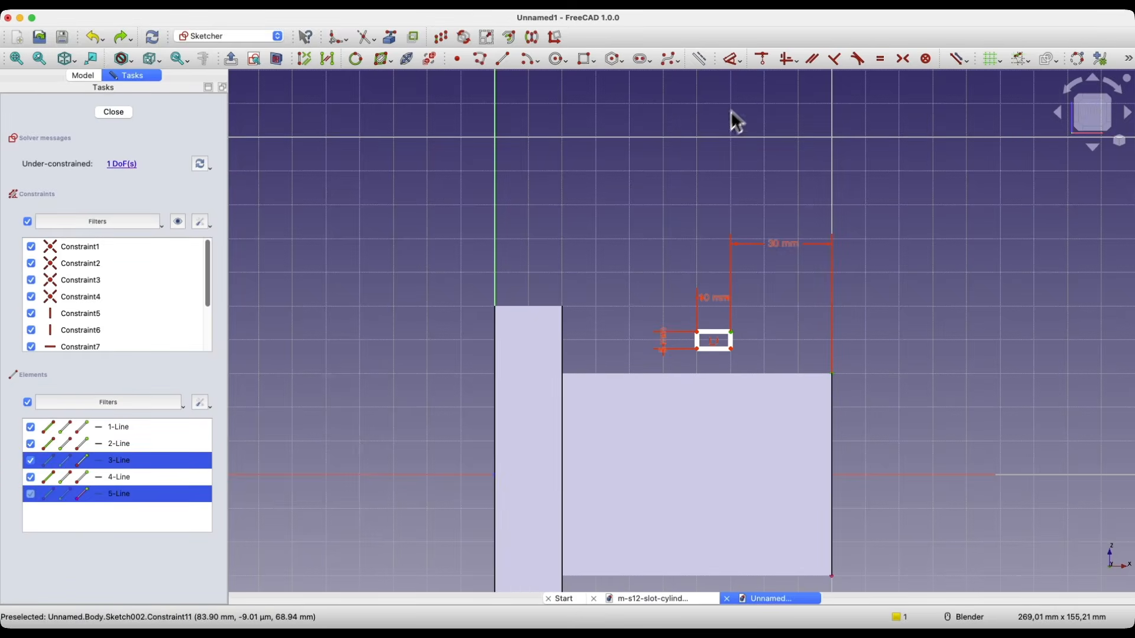
left_click(787, 61)
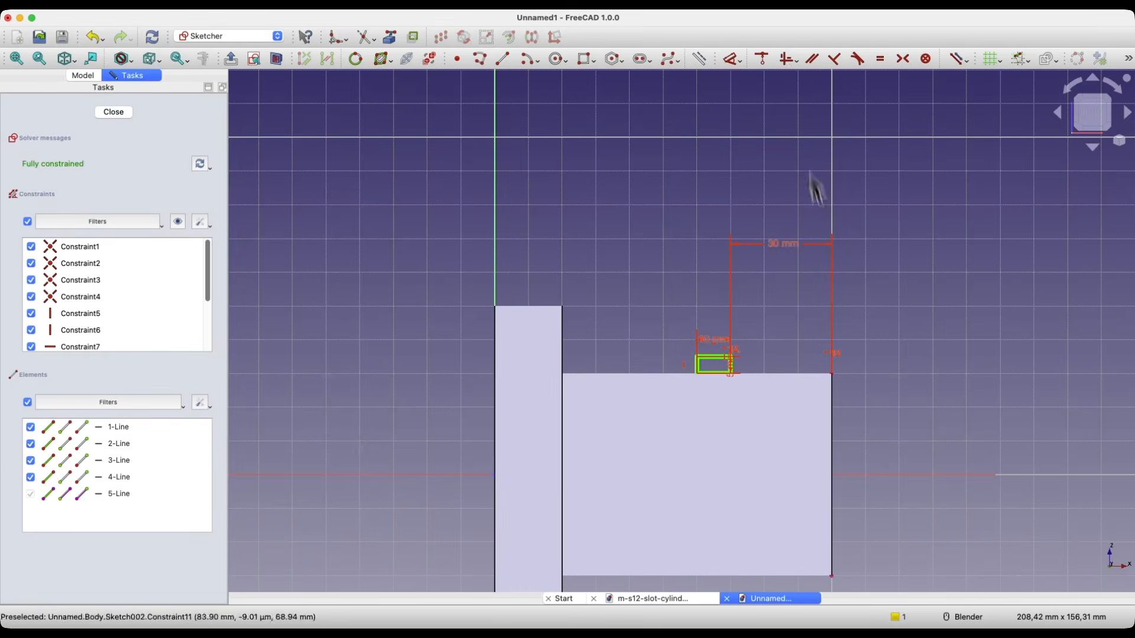
middle_click_drag(744, 374, 743, 377)
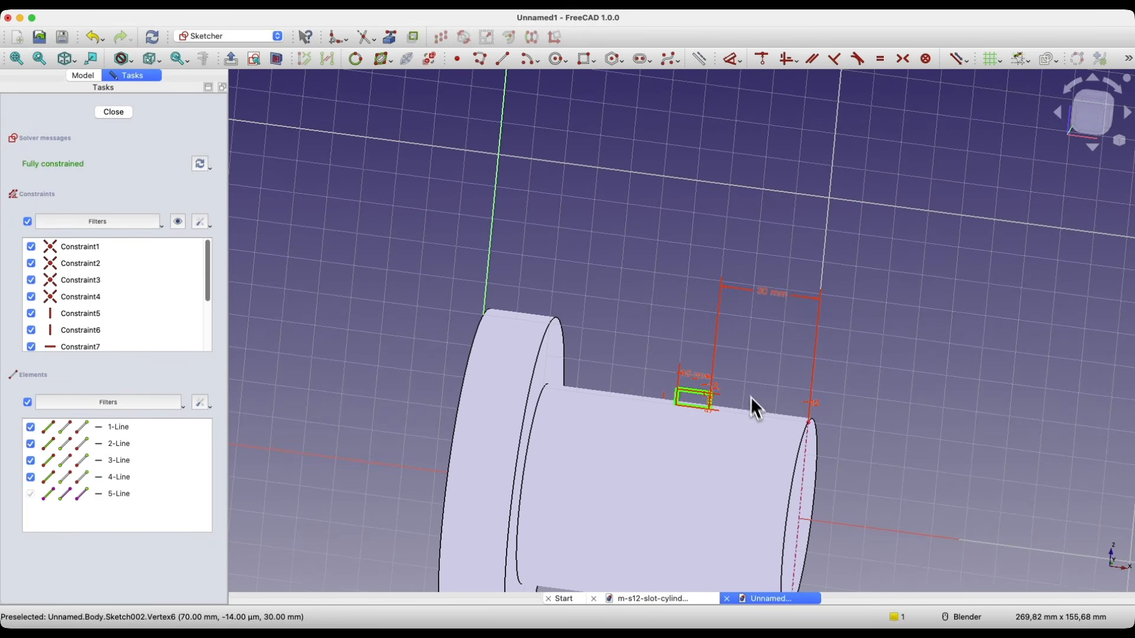
Move the rectangle inside the shaft, align its upper outer corner horizontally with the projected edge's upper endpoint, and close the sketch.
scroll(752, 418, "down", 1)
left_click(1090, 115)
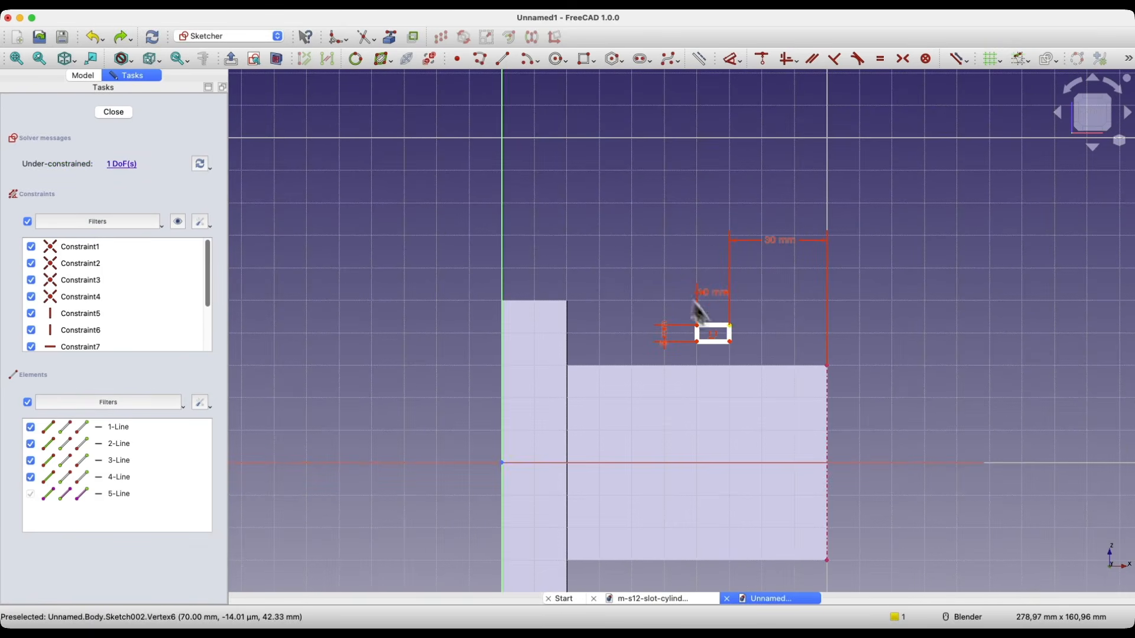
left_click_drag(732, 329, 732, 382)
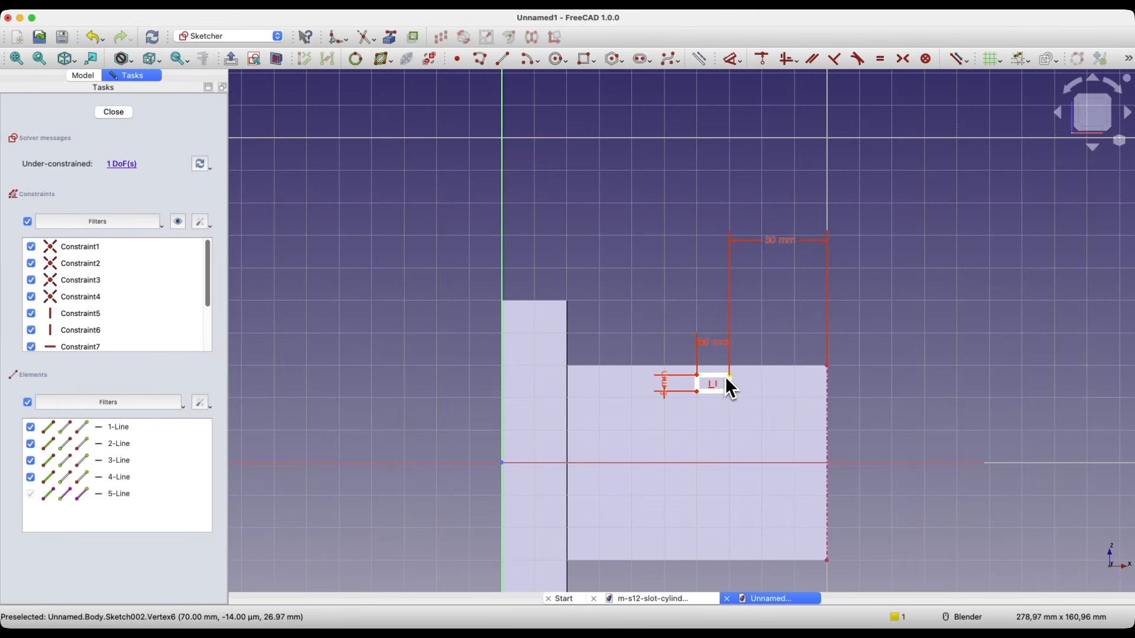
left_click(732, 379)
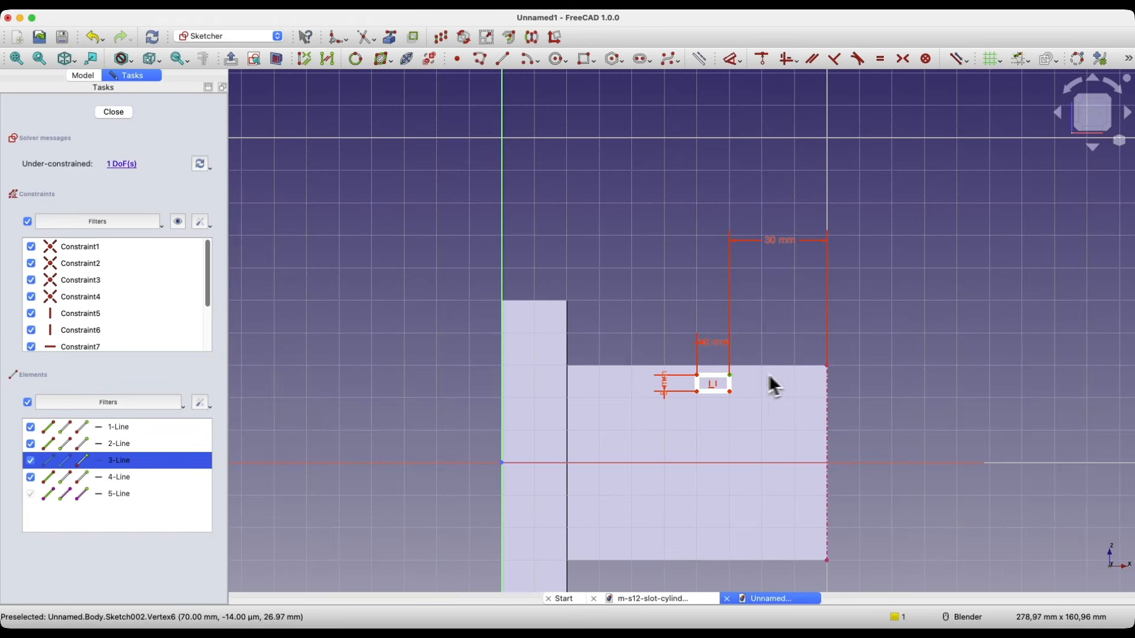
left_click(827, 367)
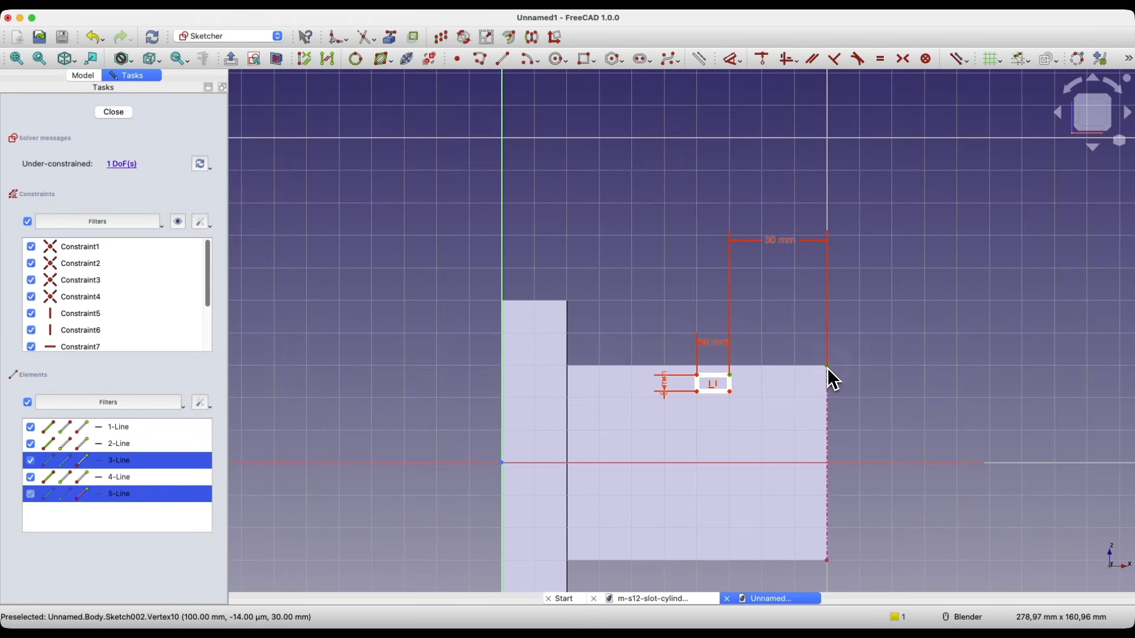
left_click(786, 64)
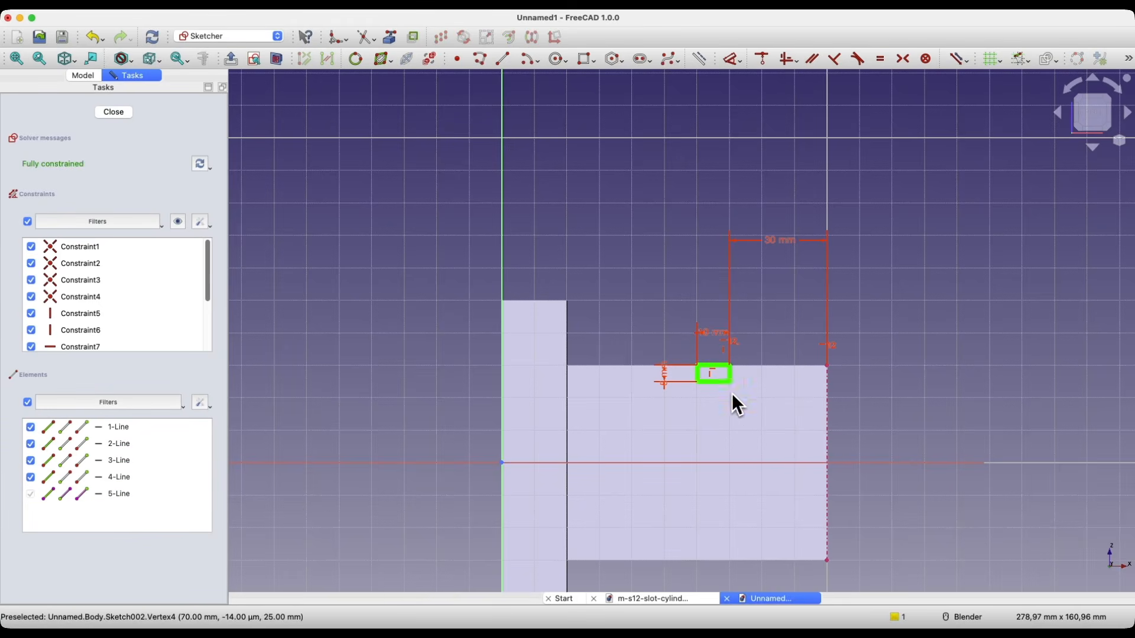
left_click(128, 115)
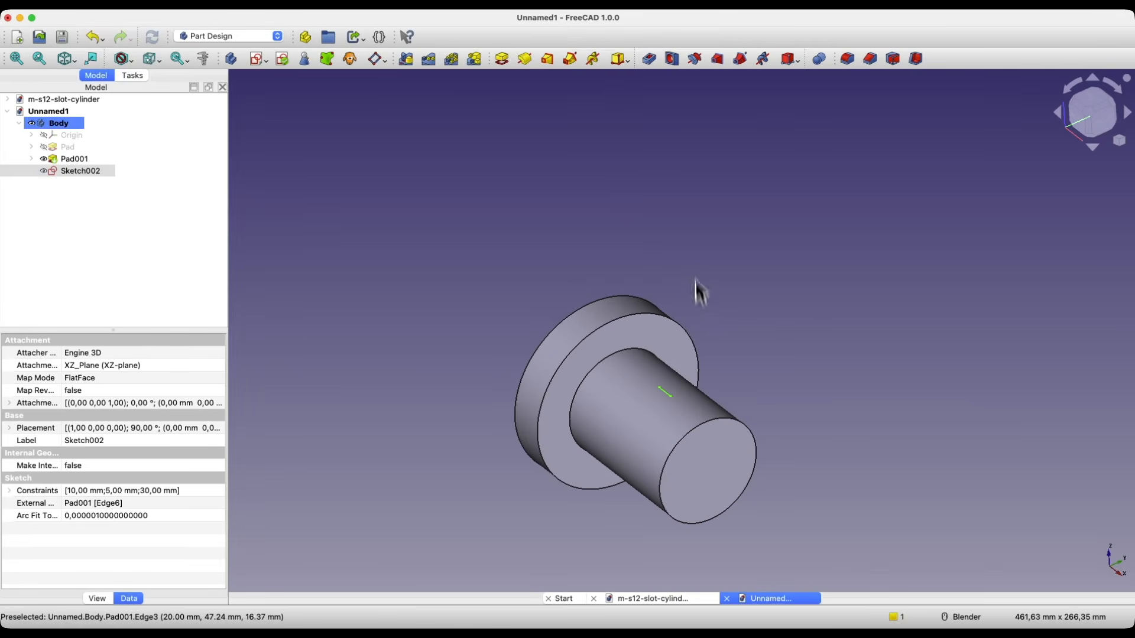
Create a Groove from the rectangle sketch, revolved around the base X axis.
left_click(695, 62)
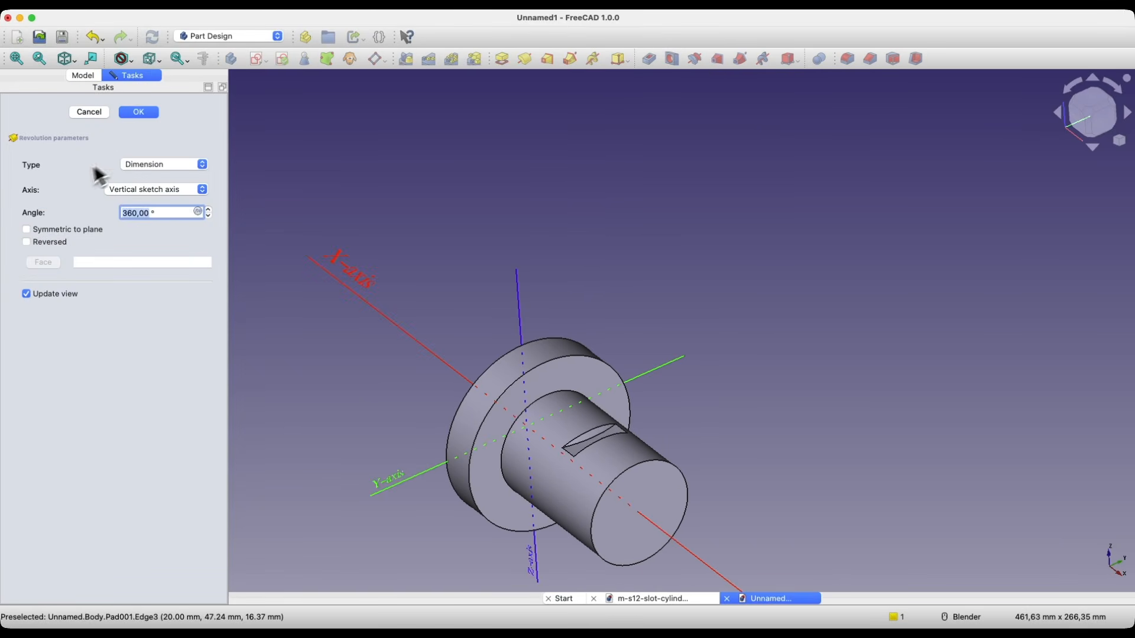
middle_click_drag(626, 358, 665, 425)
scroll(658, 435, "up", 3)
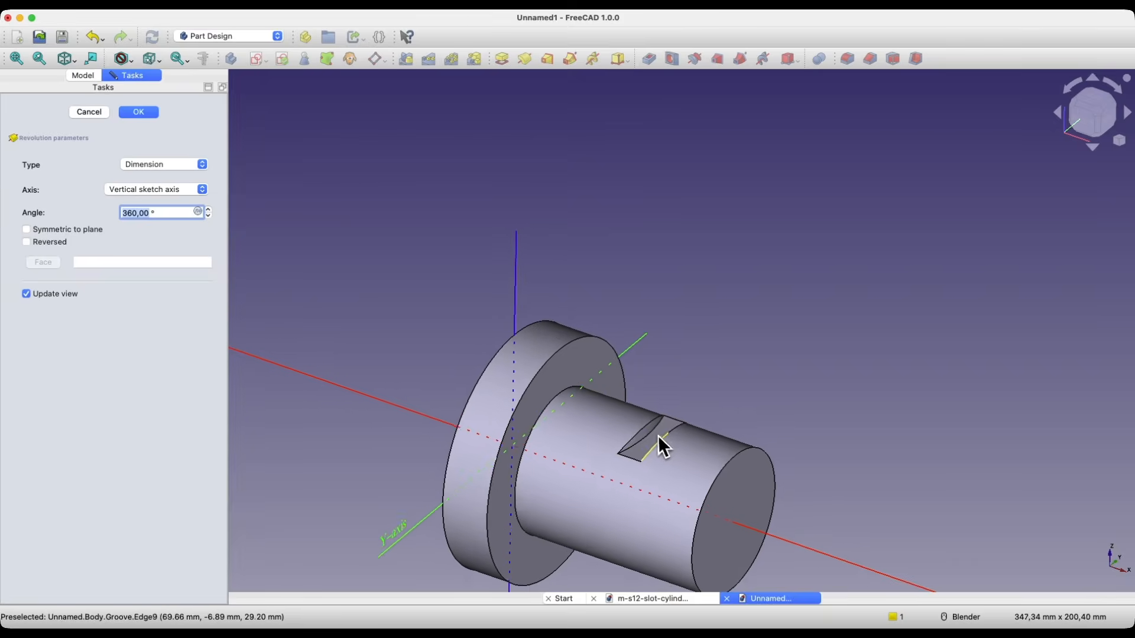
left_click(148, 193)
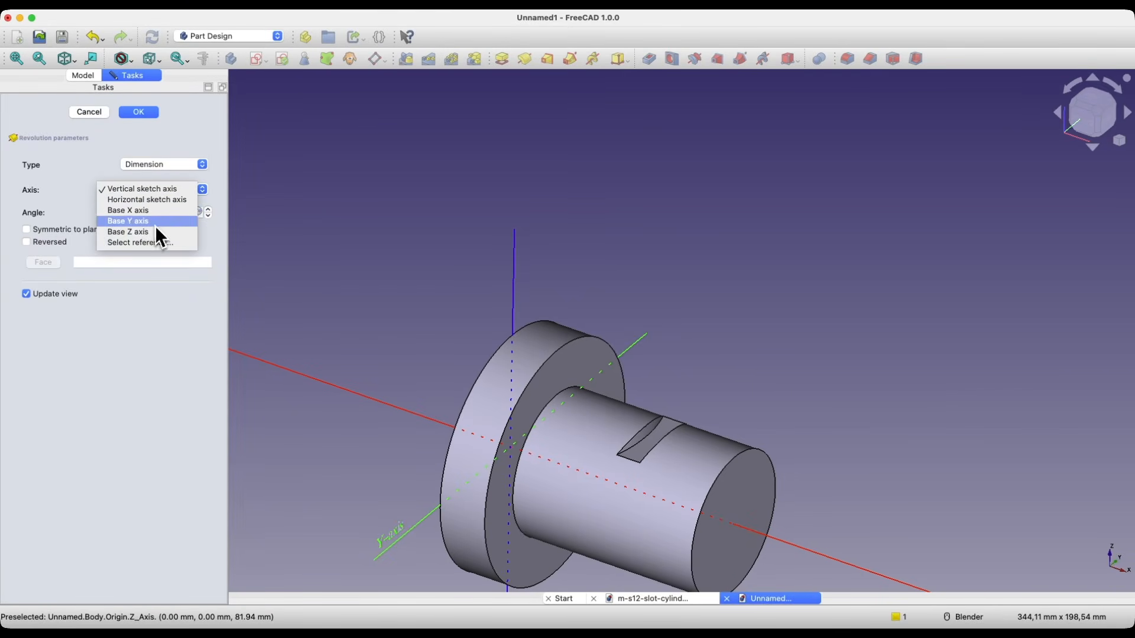
left_click(136, 210)
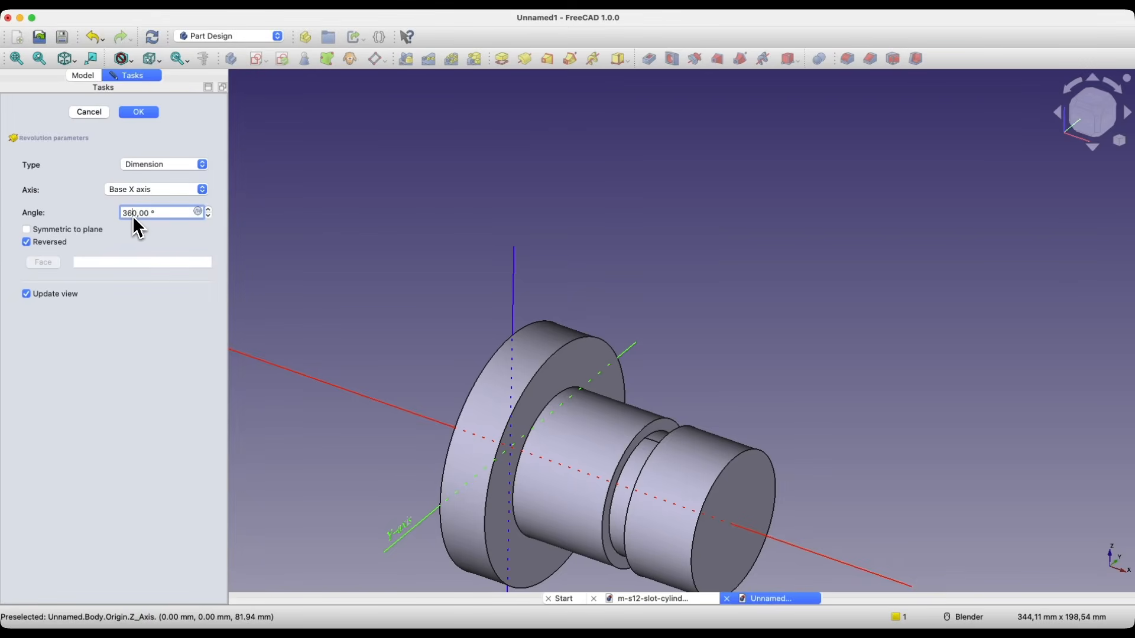
Set the groove's angle to 80° and finish the groove.
key("BackSpace")
key("BackSpace")
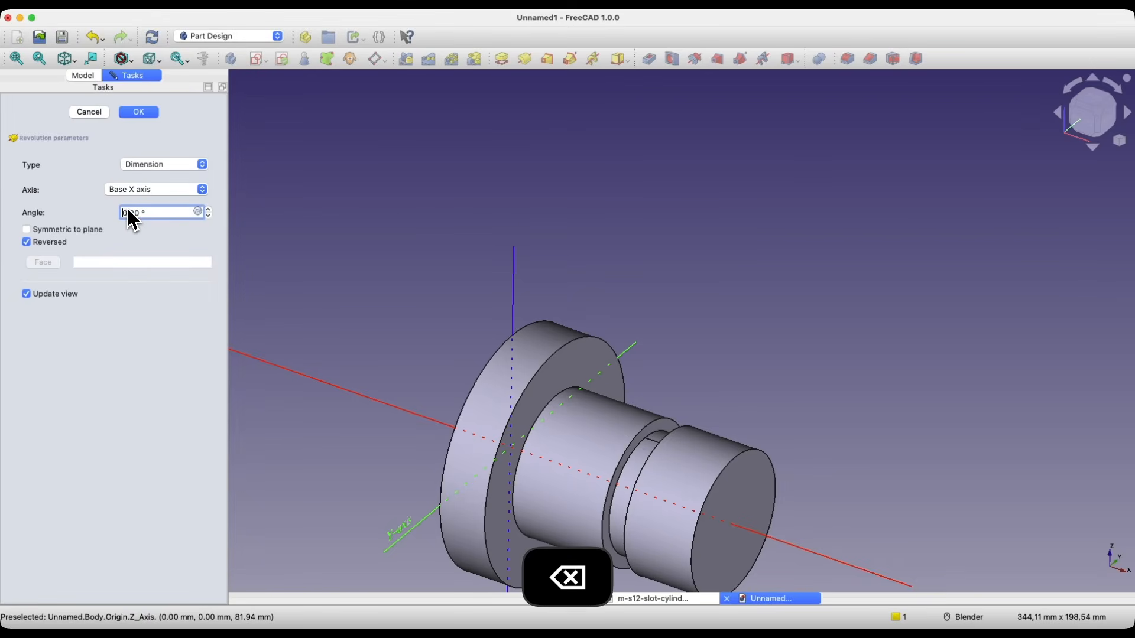
type("80,0")
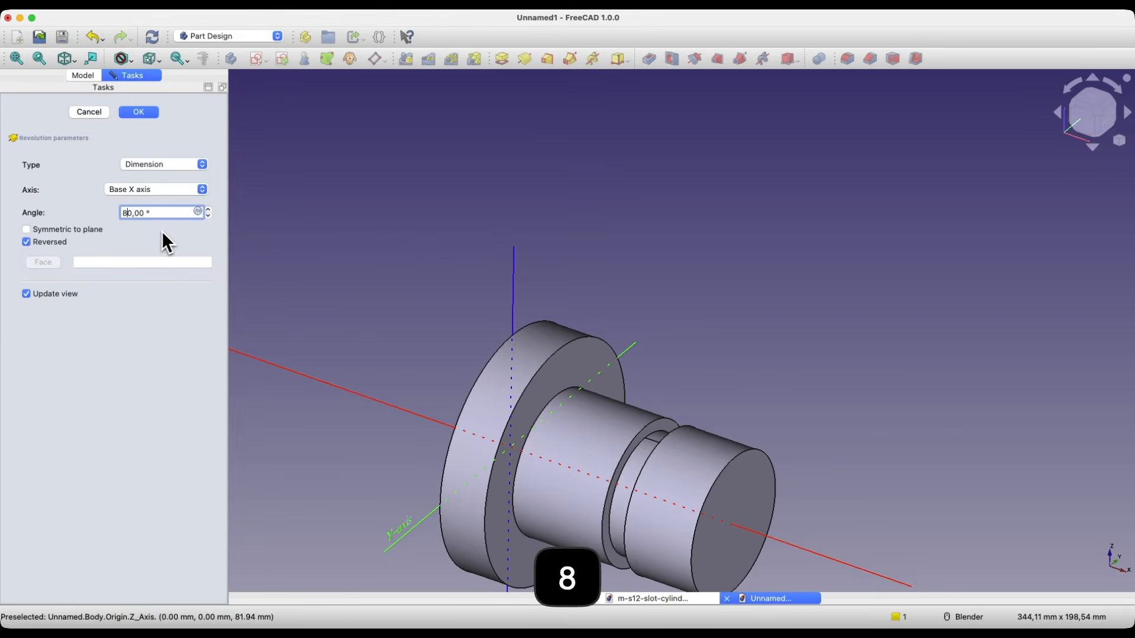
left_click(141, 228)
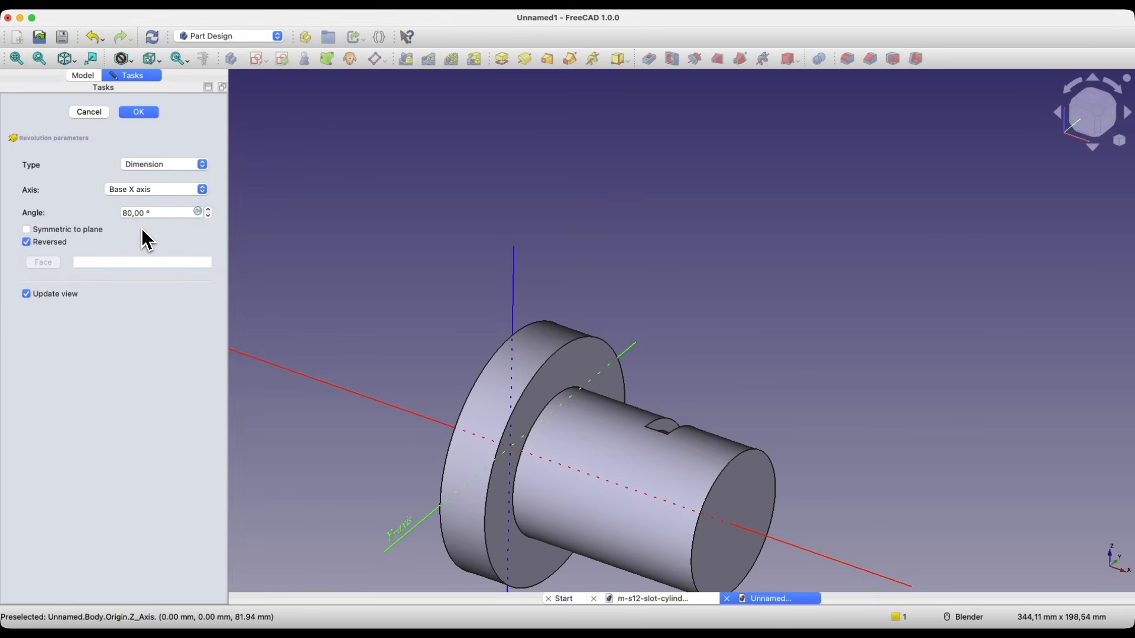
middle_click_drag(797, 334, 792, 405)
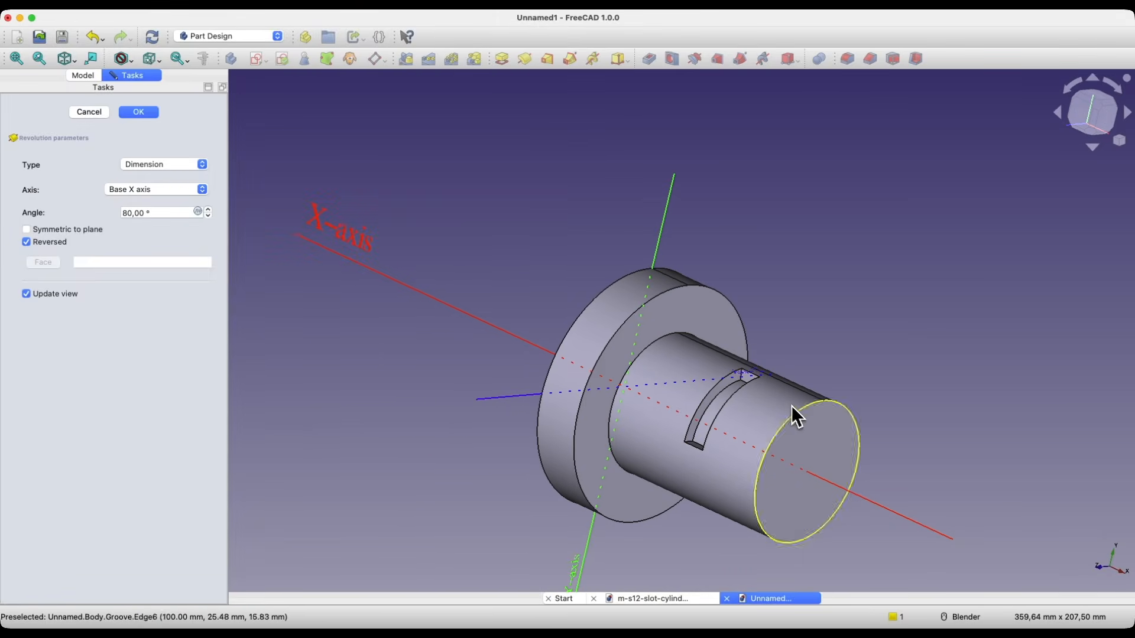
left_click(138, 112)
key("0")
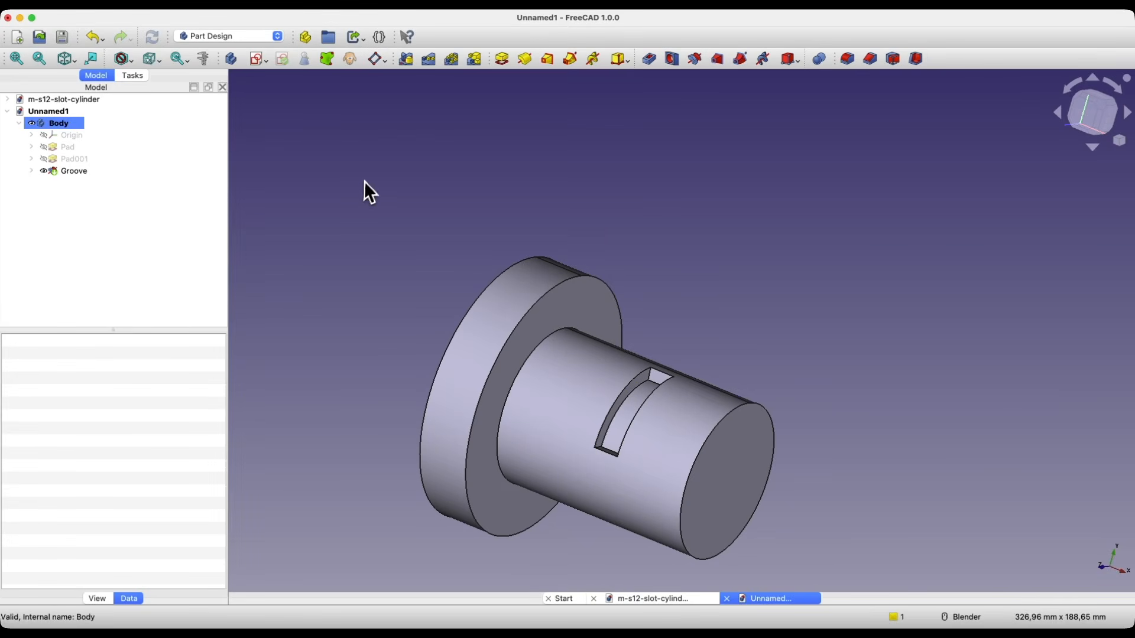
In wireframe display, fillet the four short radial edges at the groove's two ends with a radius of 4.99 mm.
left_click(131, 61)
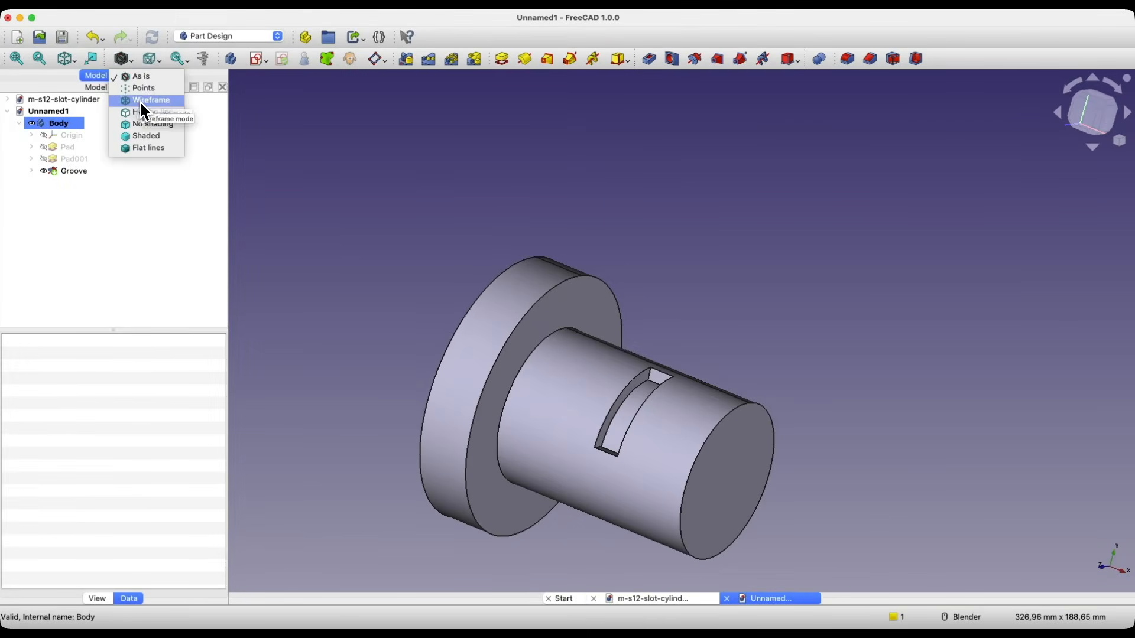
left_click(140, 101)
middle_click_drag(659, 331, 672, 395)
scroll(656, 400, "up", 5)
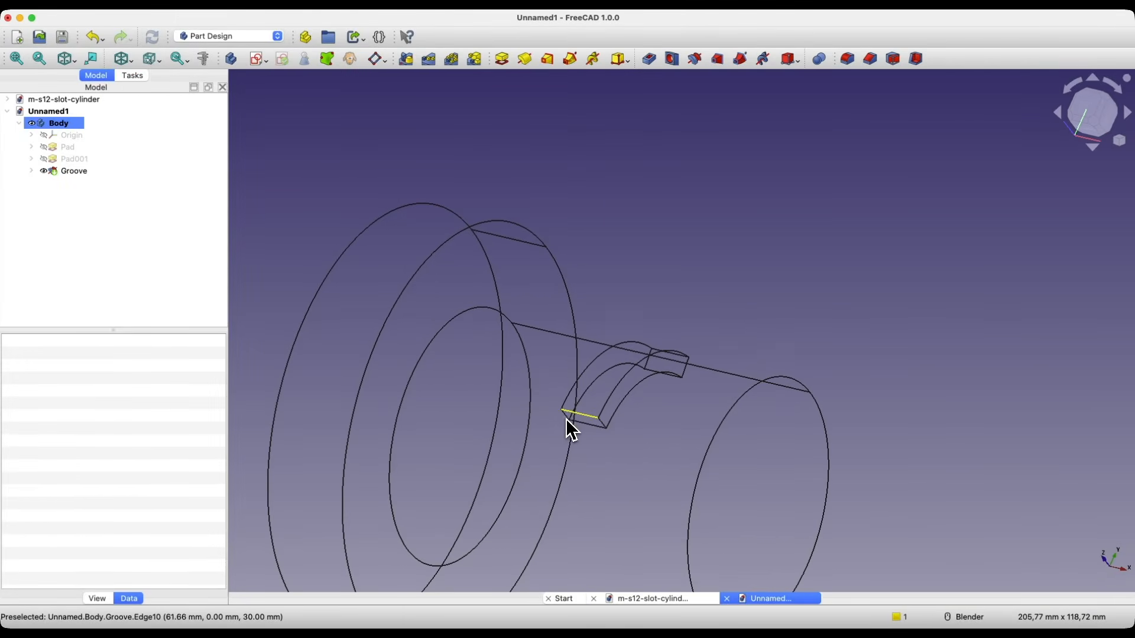
mouse_move(568, 427)
middle_mouse_down()
mouse_move(571, 404)
mouse_move(562, 425)
middle_mouse_up()
left_click(566, 418)
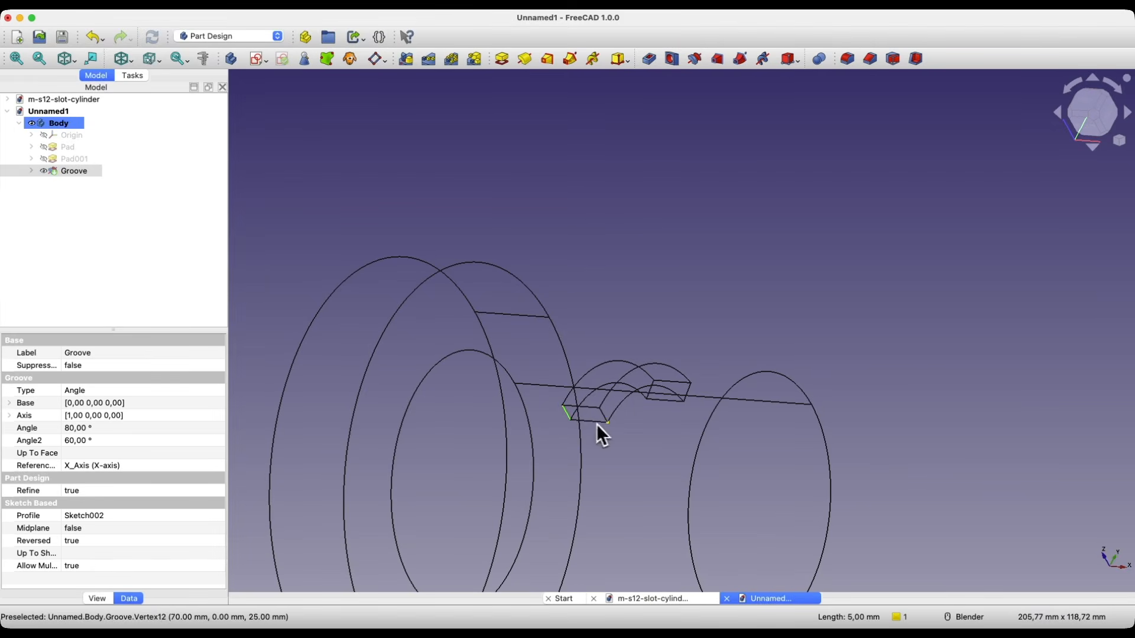
middle_click_drag(668, 362, 651, 396)
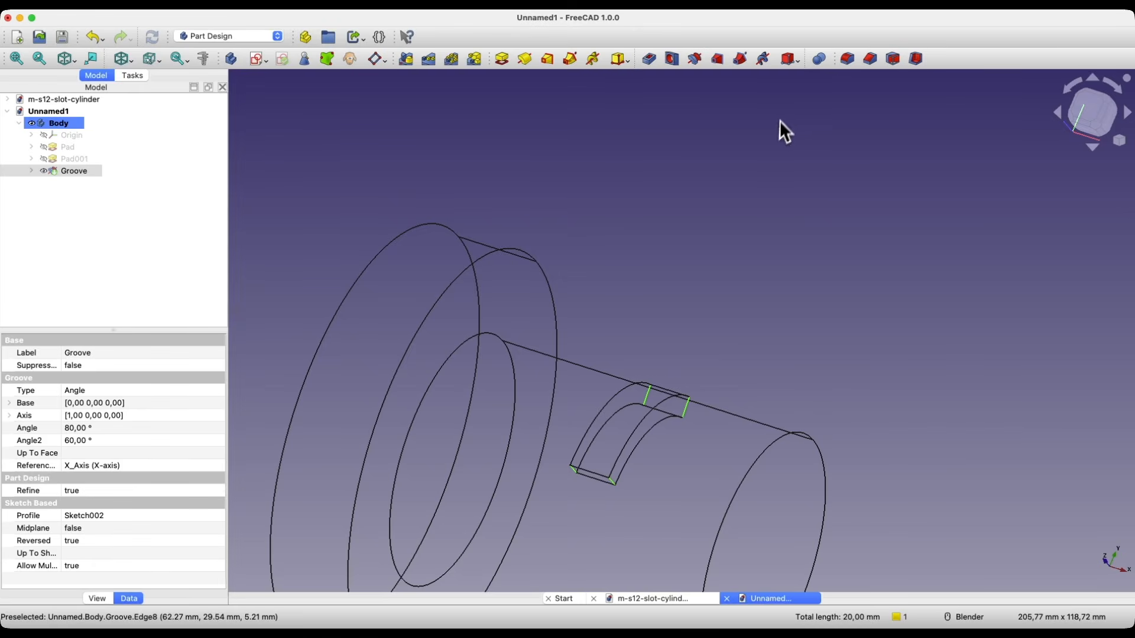
left_click(851, 62)
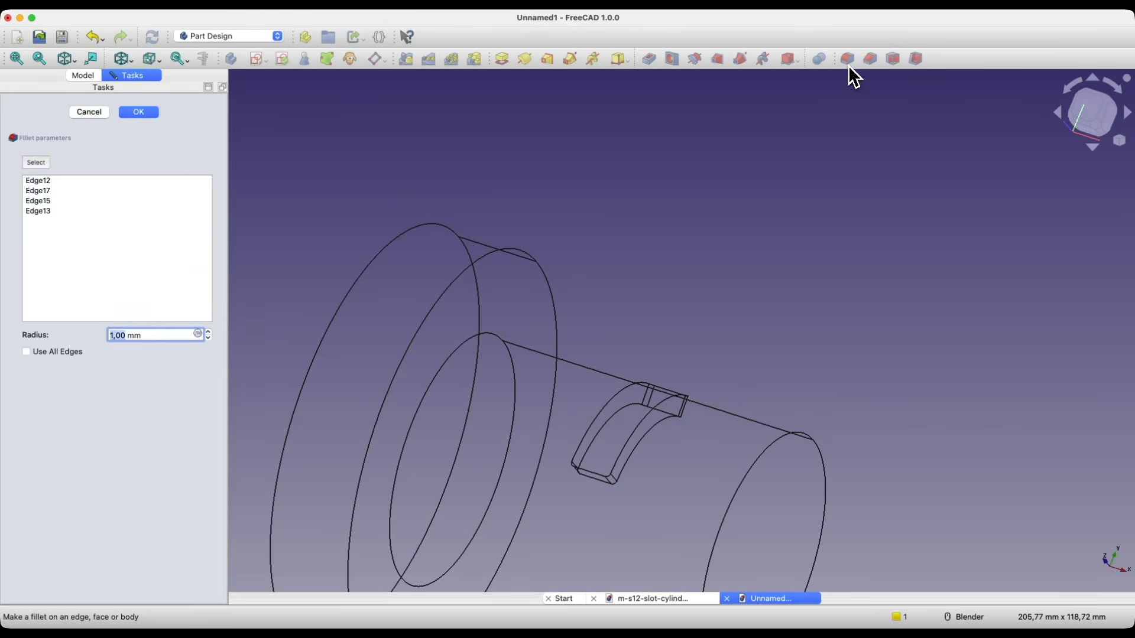
type("4.")
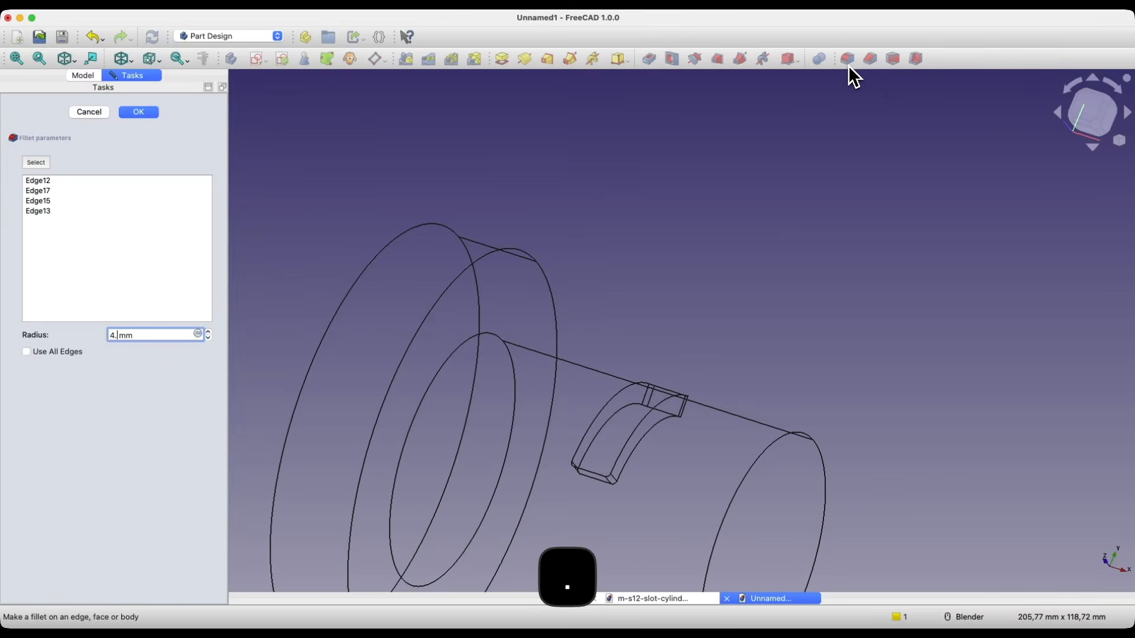
key("BackSpace")
type(",99")
left_click(93, 386)
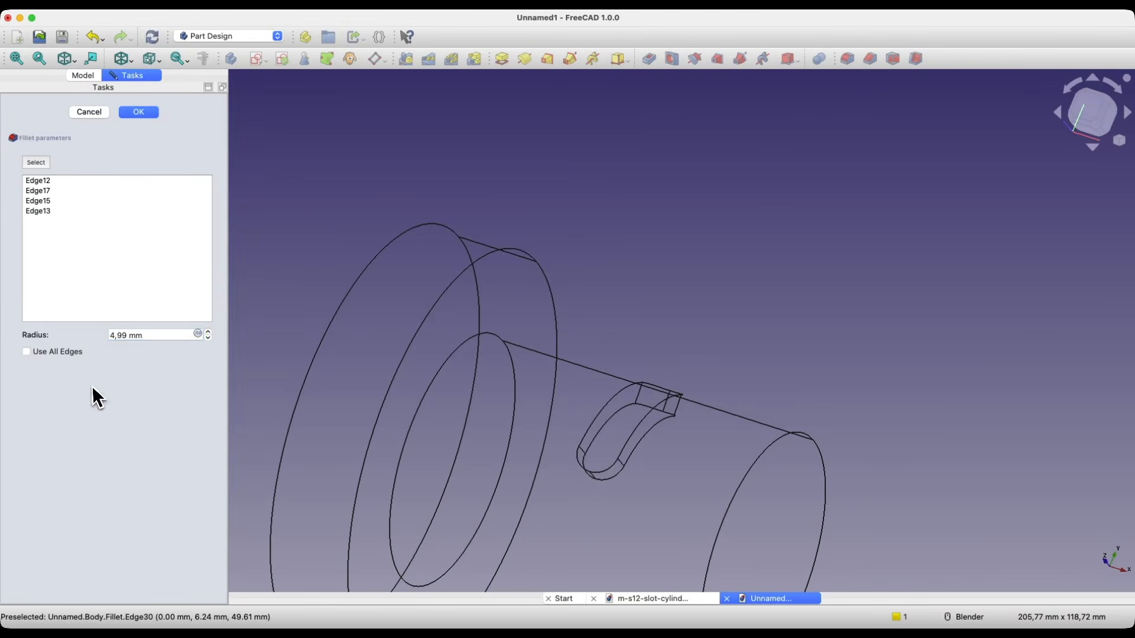
left_click(146, 113)
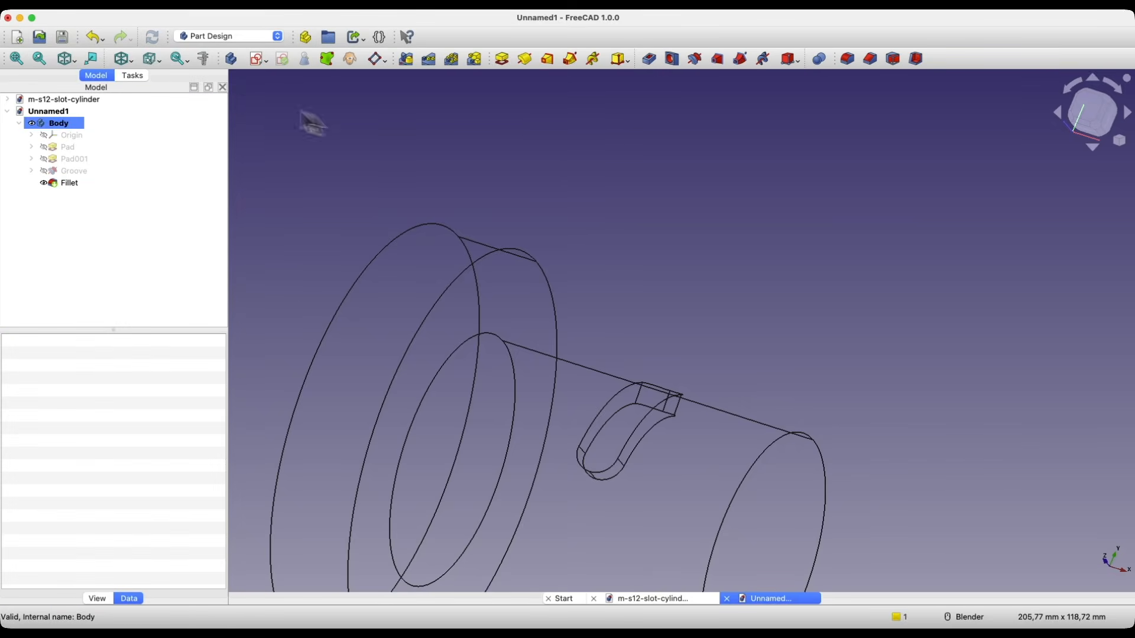
Restore the As is display style and show the body's origin planes and axes.
left_click(132, 61)
left_click(139, 80)
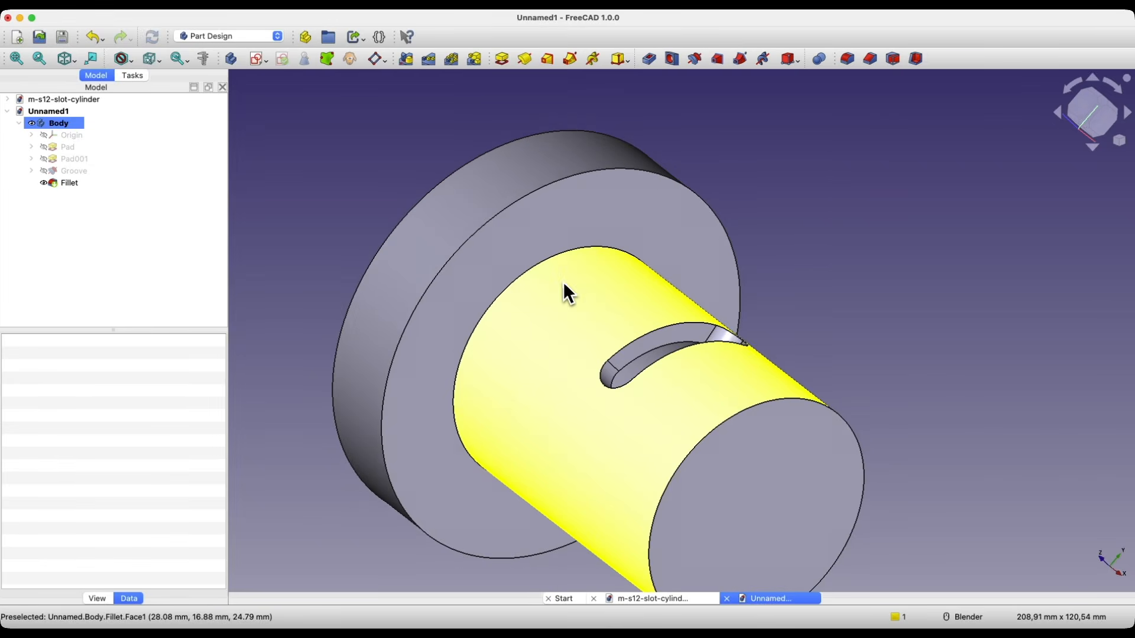
left_click(32, 136)
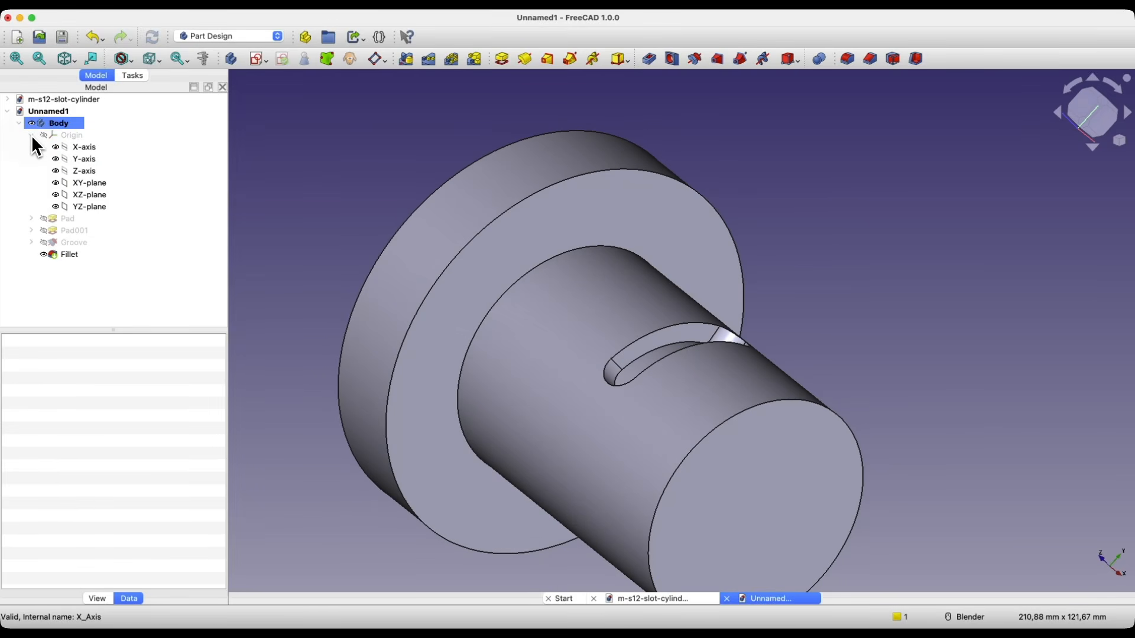
left_click(66, 137)
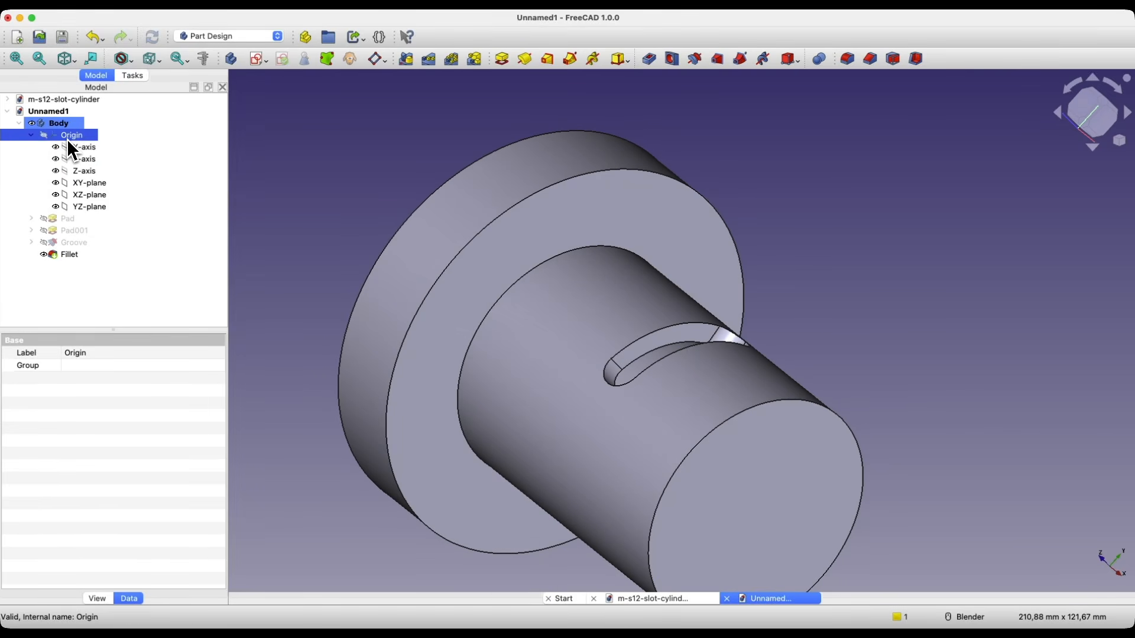
key("space")
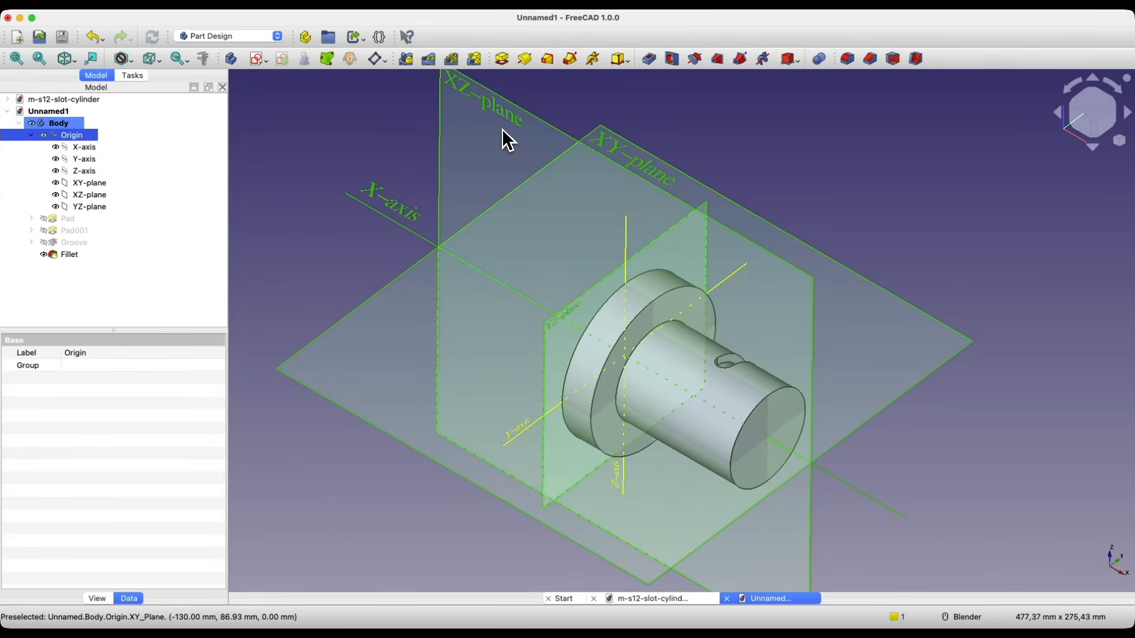
Create a datum plane attached to the XZ plane and rotated 55° around its x-axis.
left_click(499, 123)
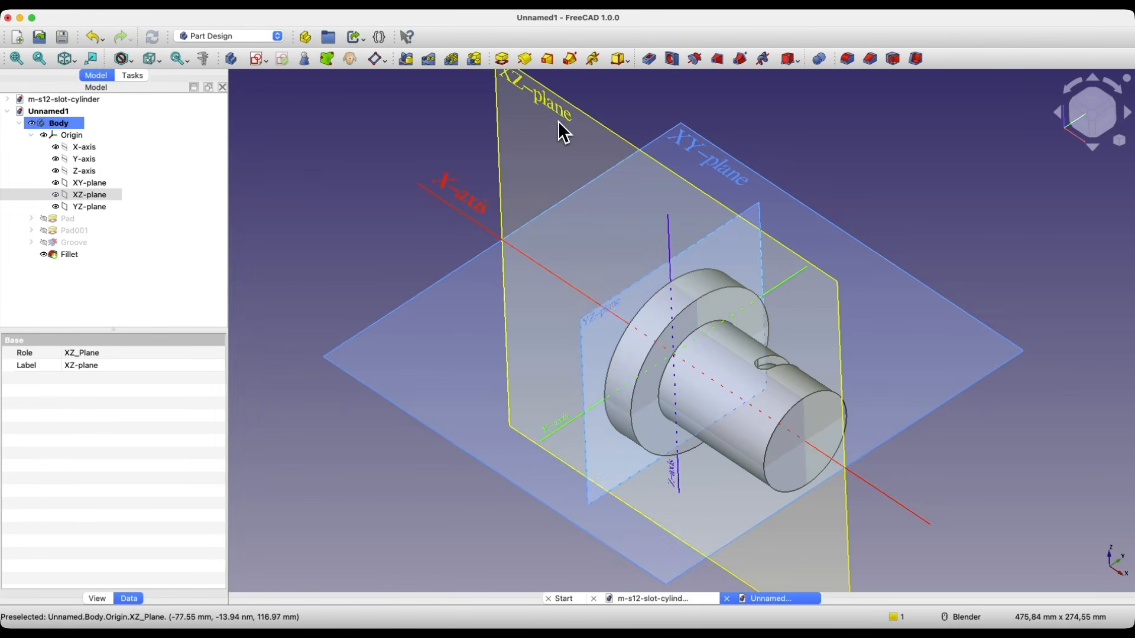
scroll(559, 122, "down", 1)
left_click(560, 160)
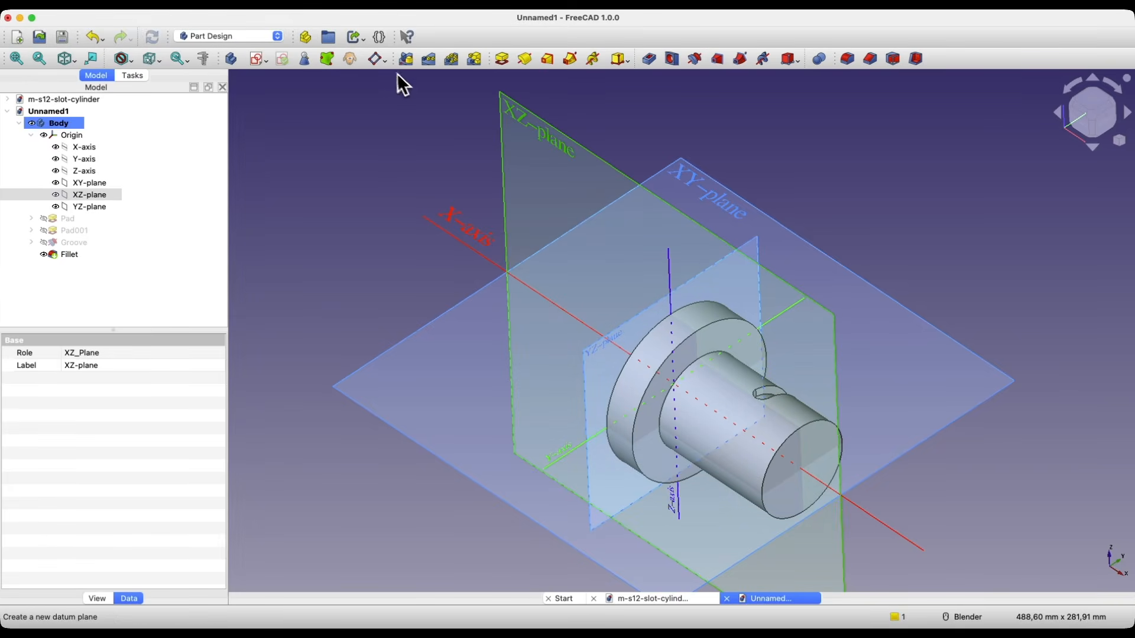
left_click(377, 59)
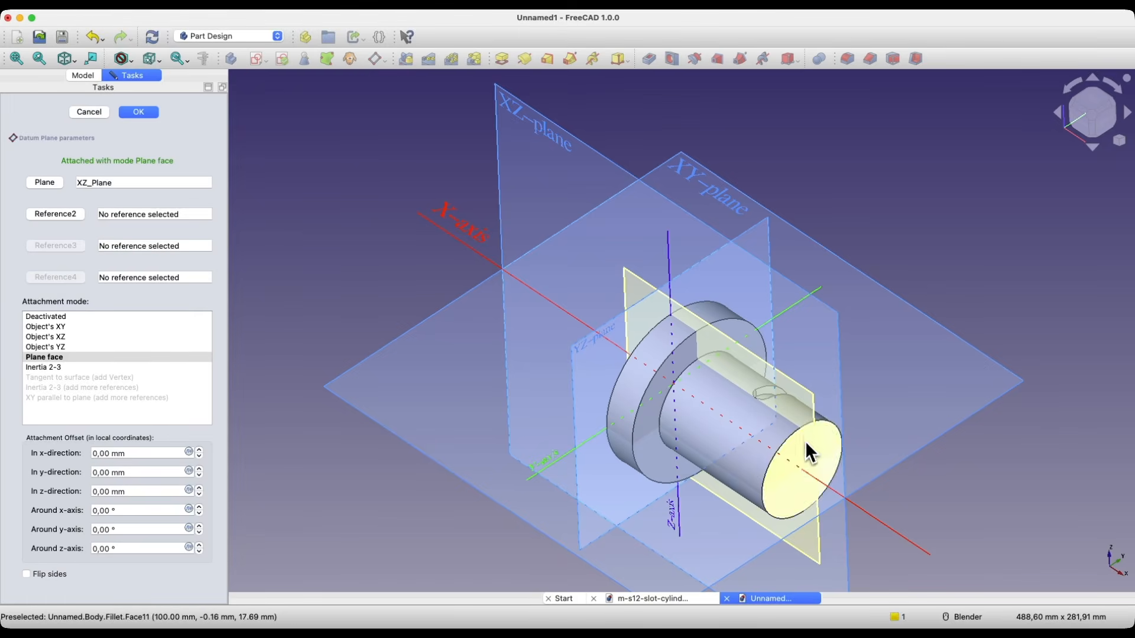
scroll(105, 513, "down", 12)
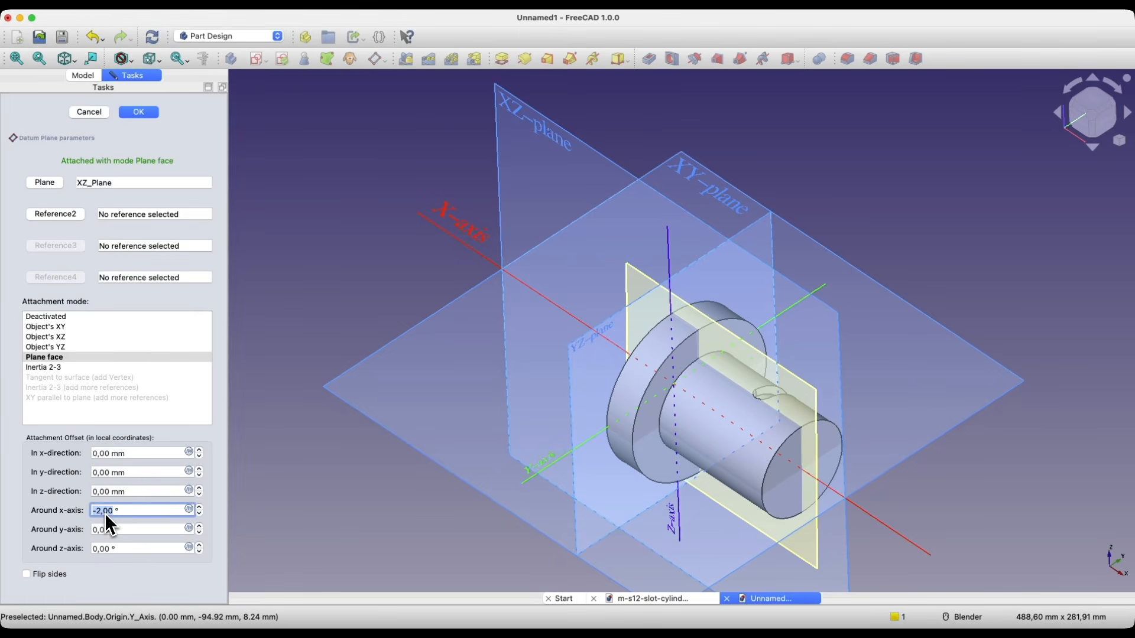
scroll(103, 513, "up", 20)
scroll(103, 512, "up", 20)
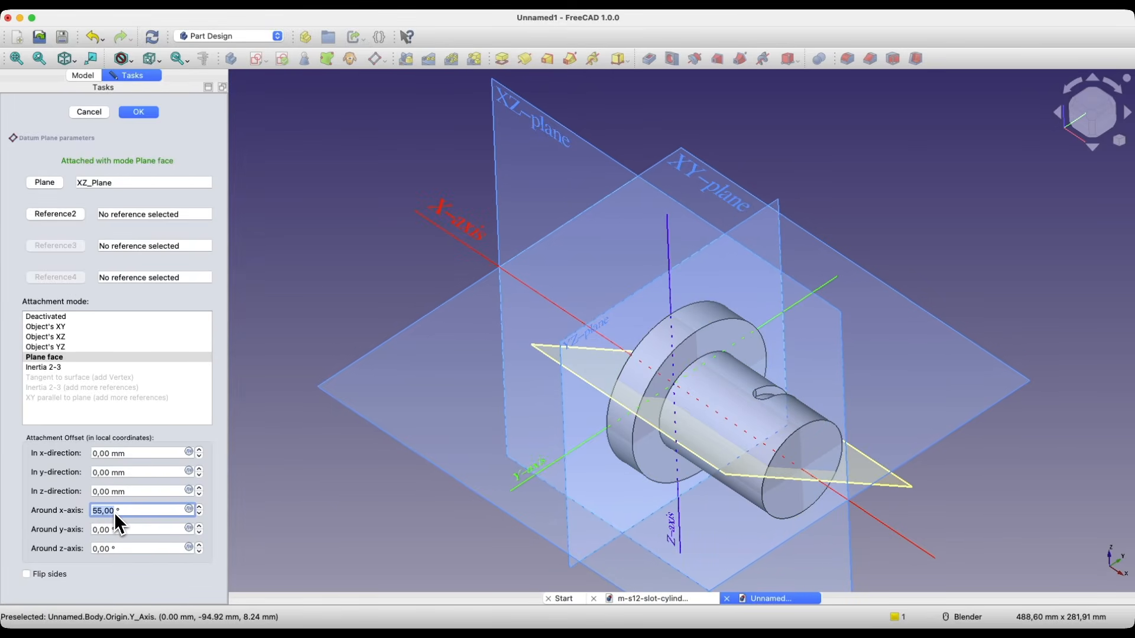
left_click(131, 112)
Hide the body's origin planes and axes and clear the selection.
left_click(72, 135)
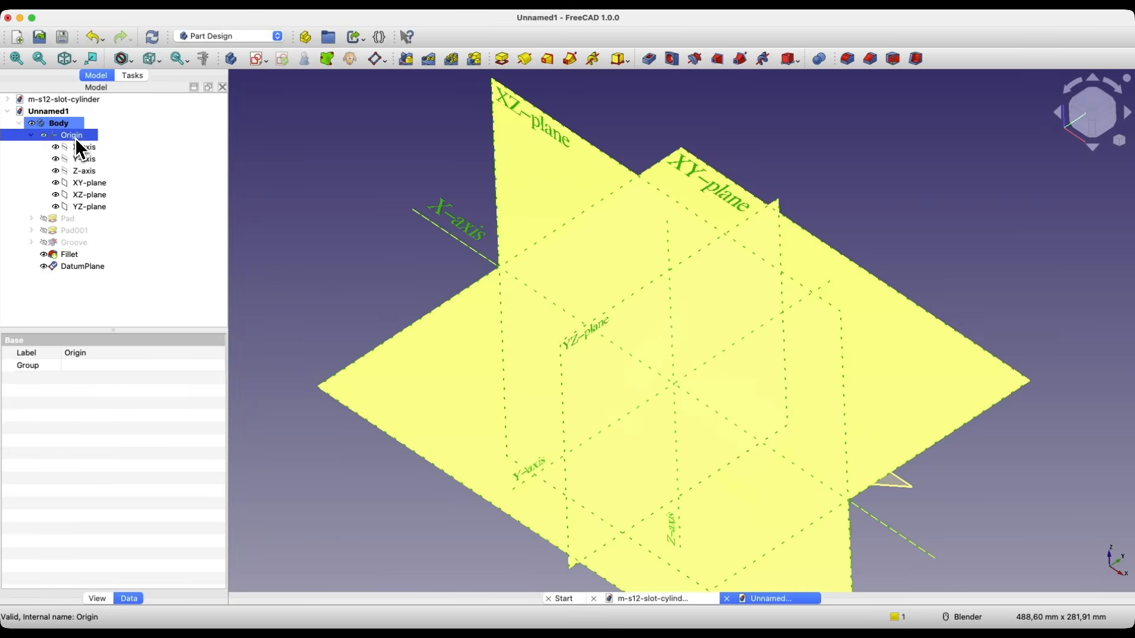
key("space")
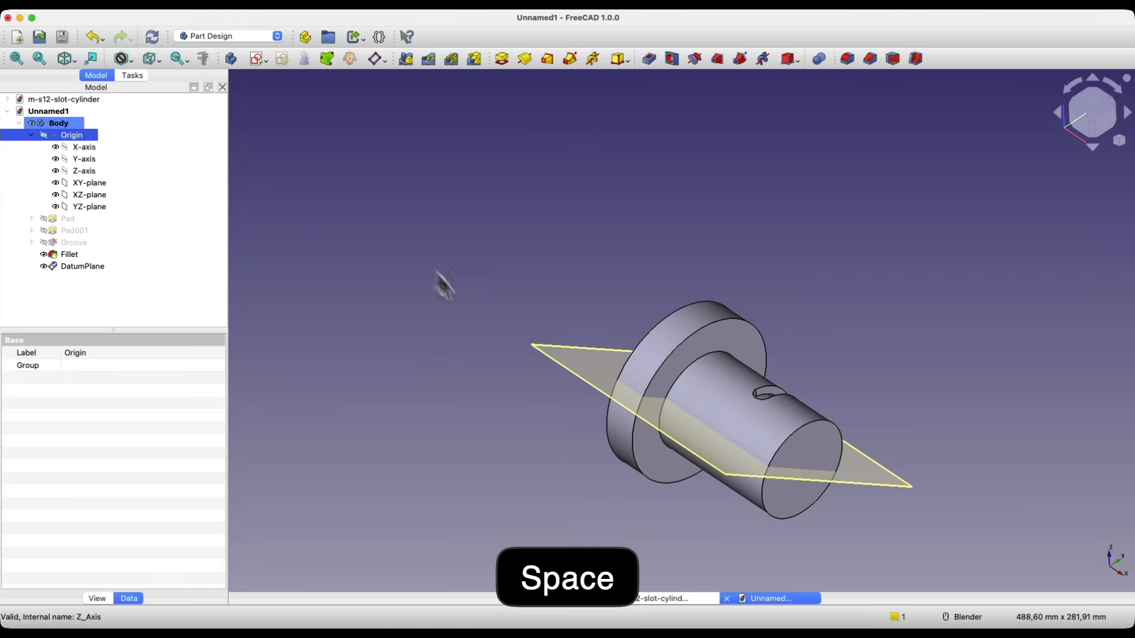
left_click(576, 403)
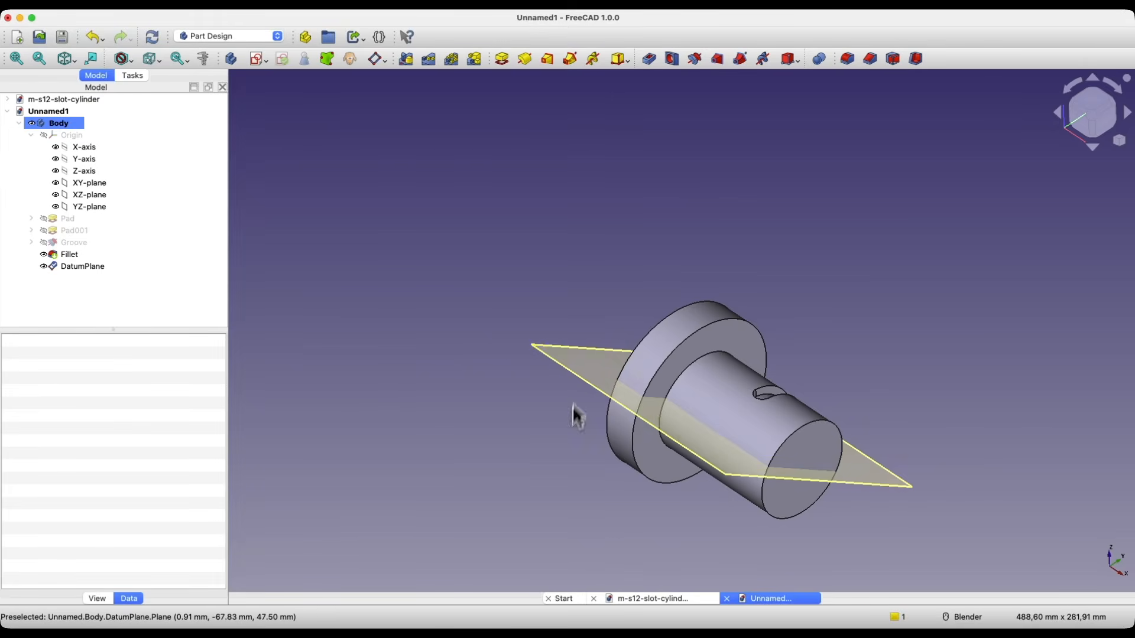
Start a sketch on the rotated datum plane and project the shaft's free end-face edge into it as external geometry.
scroll(567, 448, "down", 2)
left_click(631, 332)
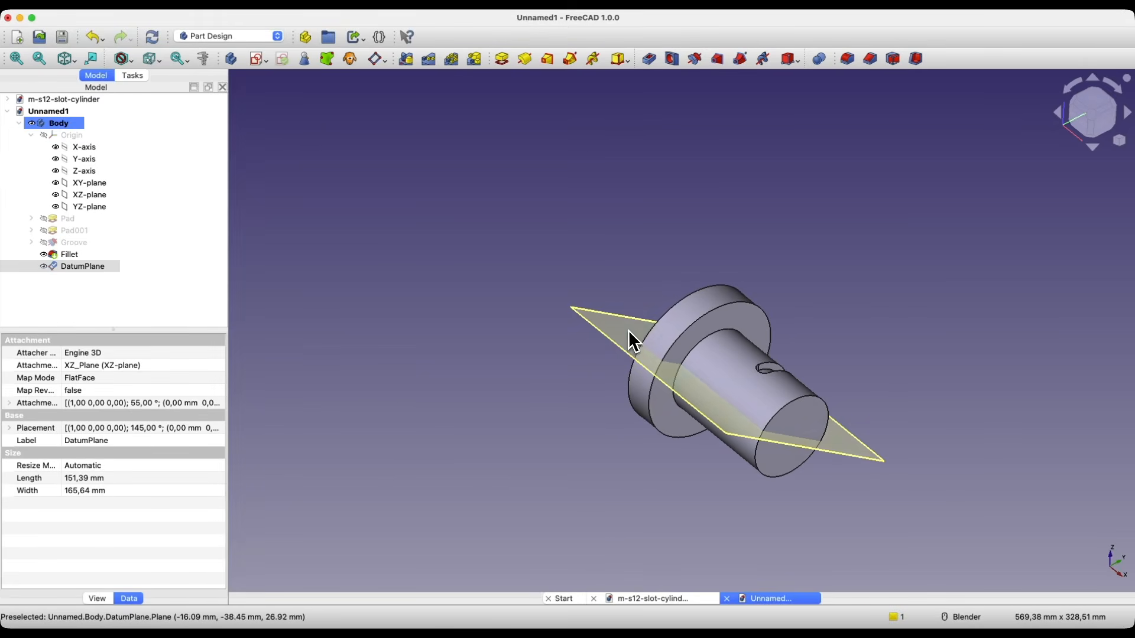
left_click(258, 60)
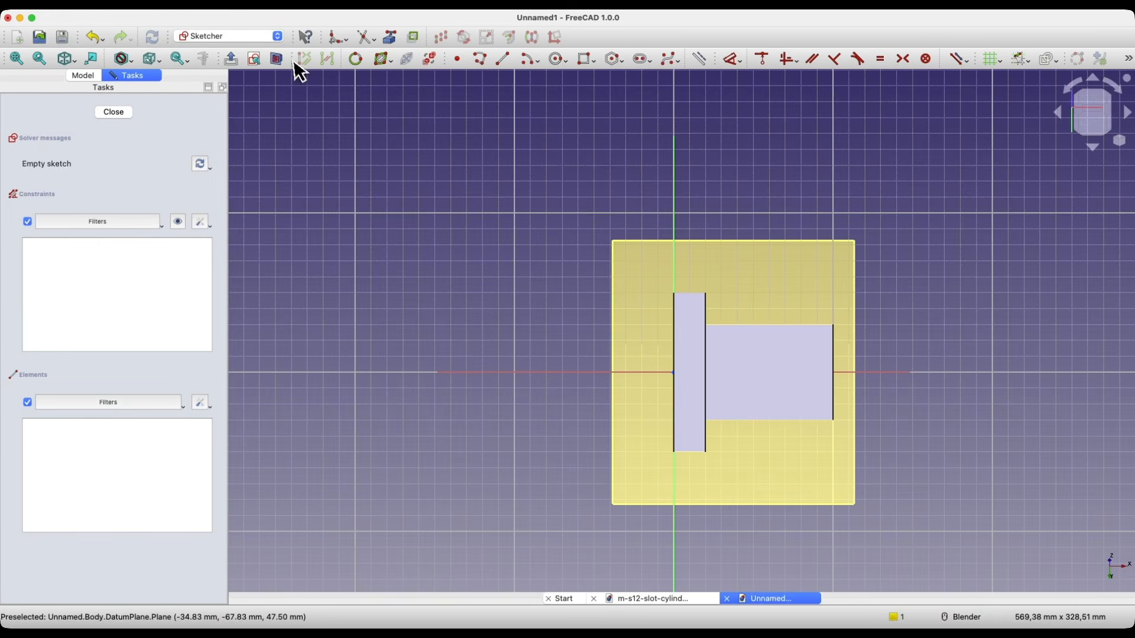
left_click(379, 54)
left_click(837, 339)
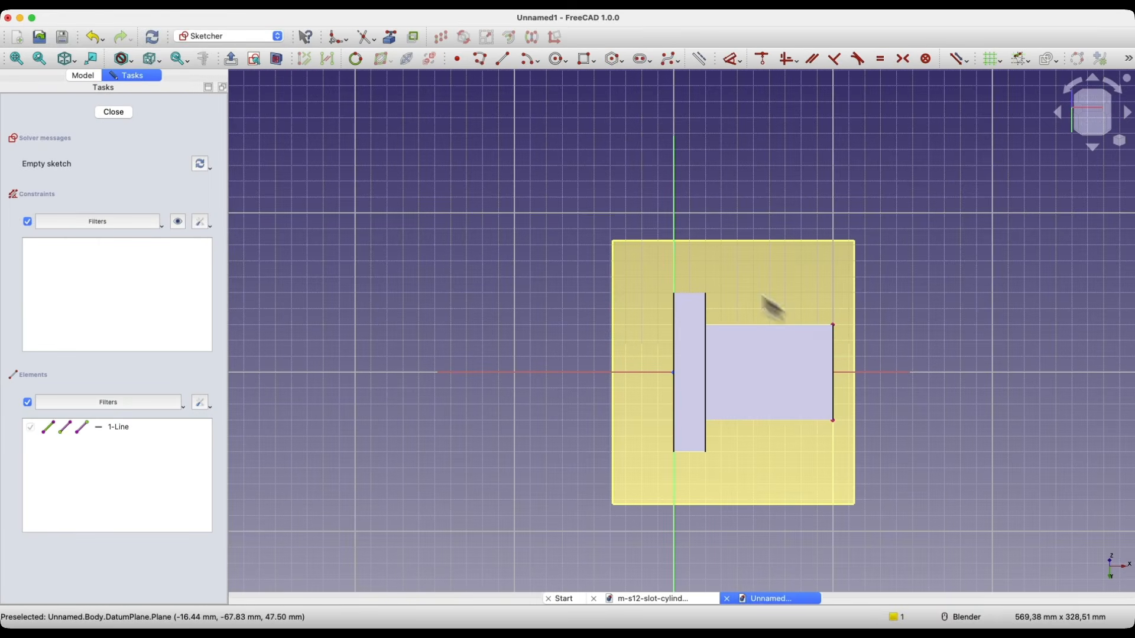
Sketch a small rectangle inside the shaft outline between the slot and the free end, with the model shown in section view.
left_click(588, 65)
left_click(833, 325)
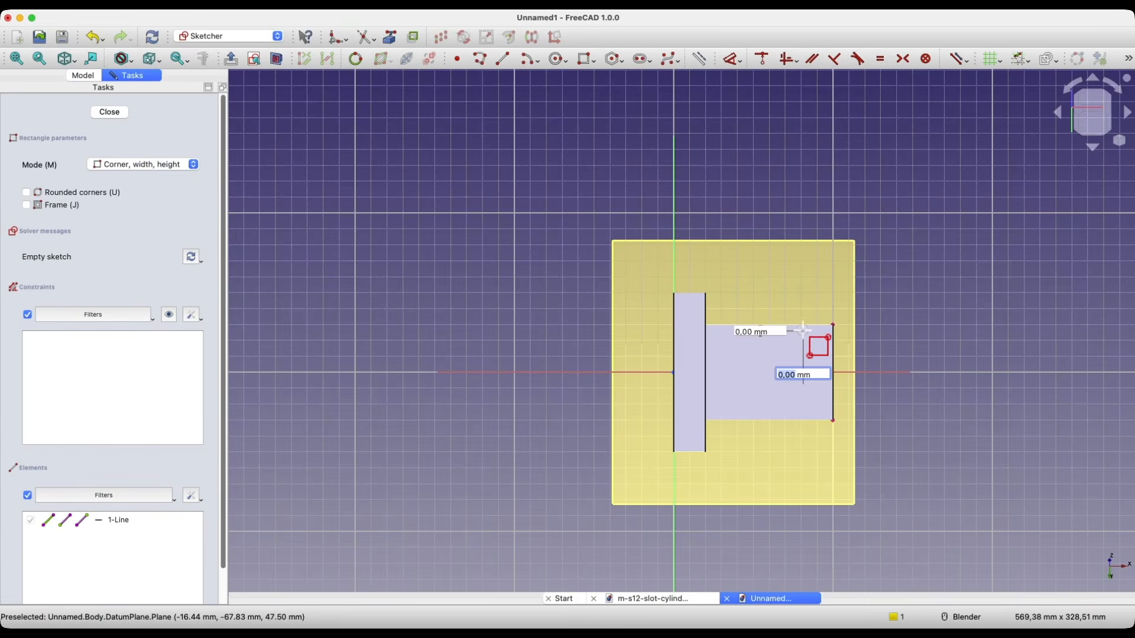
left_click(774, 345)
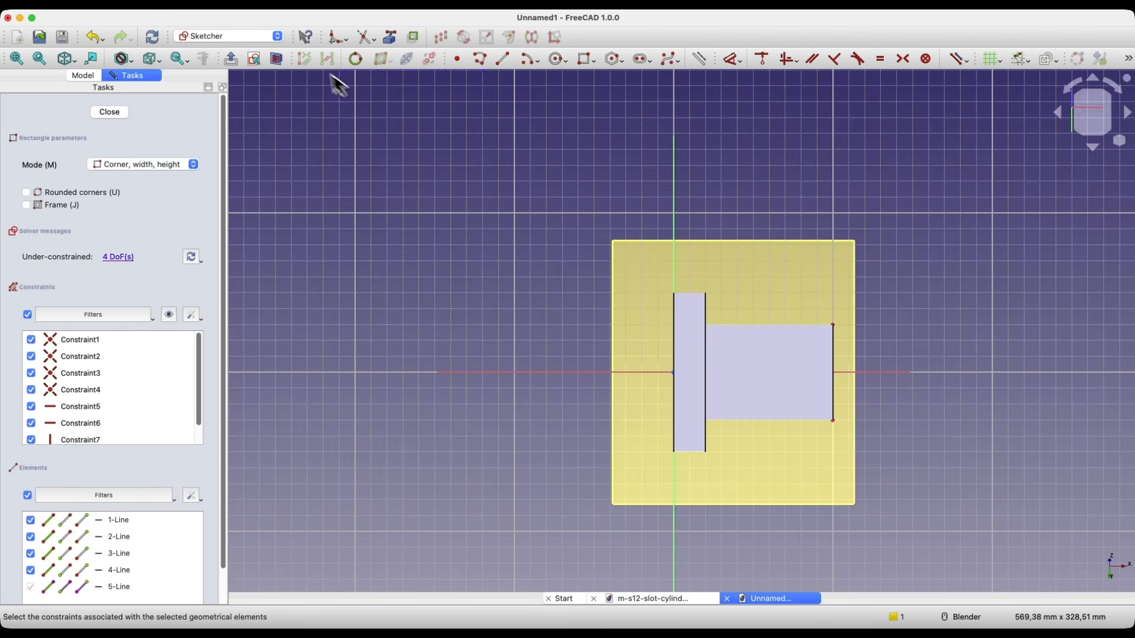
left_click(277, 61)
right_click(886, 308)
scroll(849, 315, "up", 8)
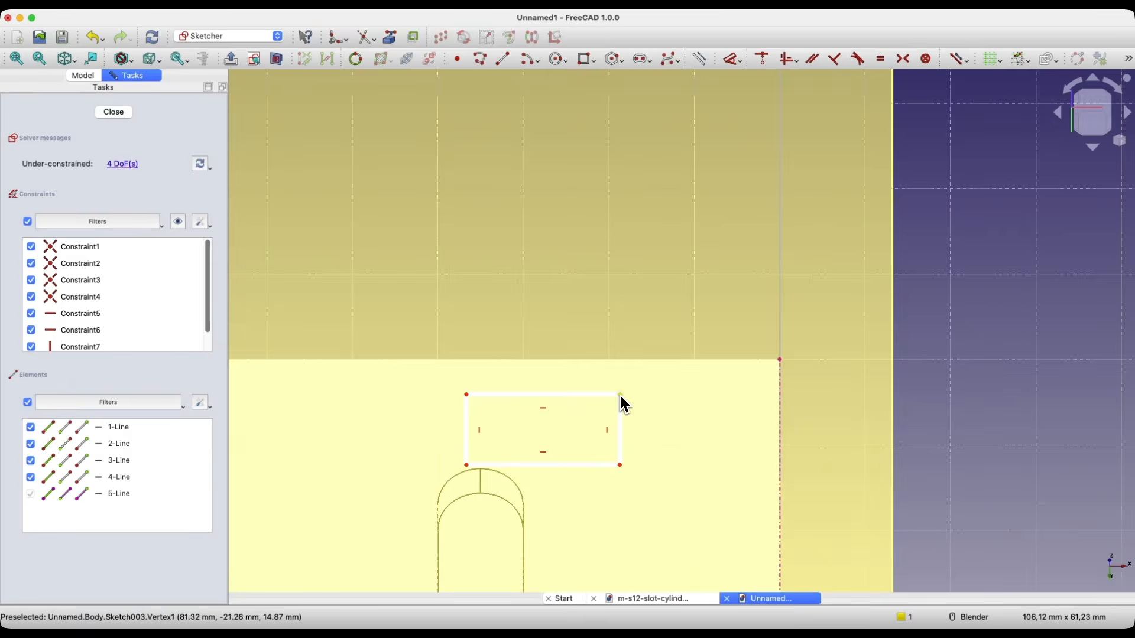
Align the rectangle's upper corner horizontally with the projected edge's upper endpoint, shrink the rectangle to about 8 by 5 mm and close the sketch.
left_click(620, 394)
left_click(779, 360)
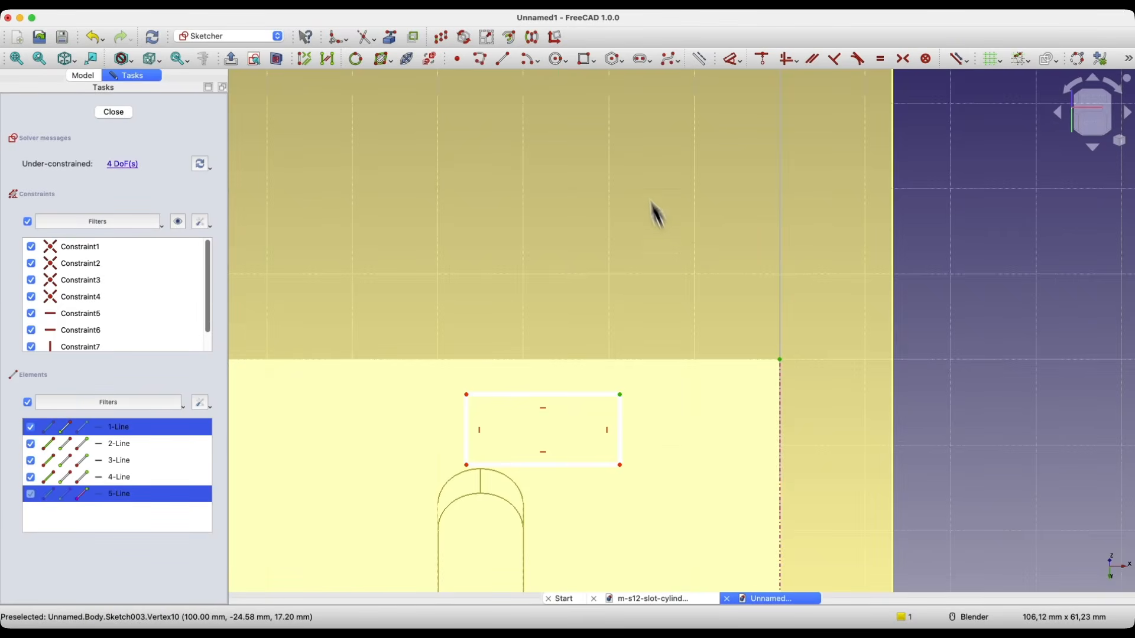
left_click(788, 62)
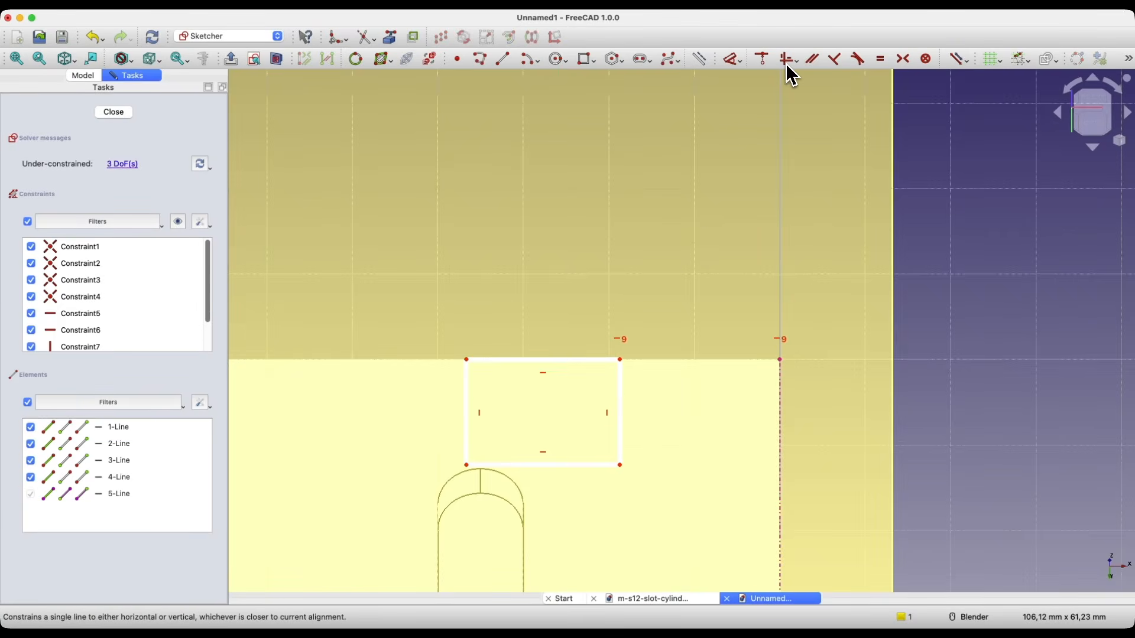
left_click_drag(620, 466, 616, 404)
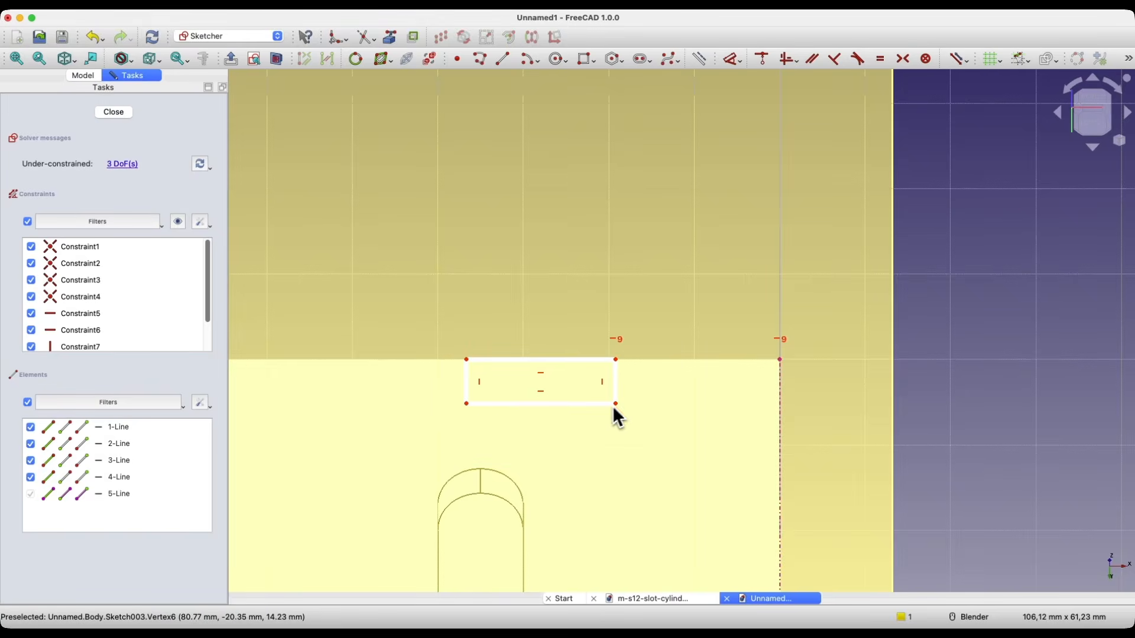
left_click_drag(488, 409, 546, 404)
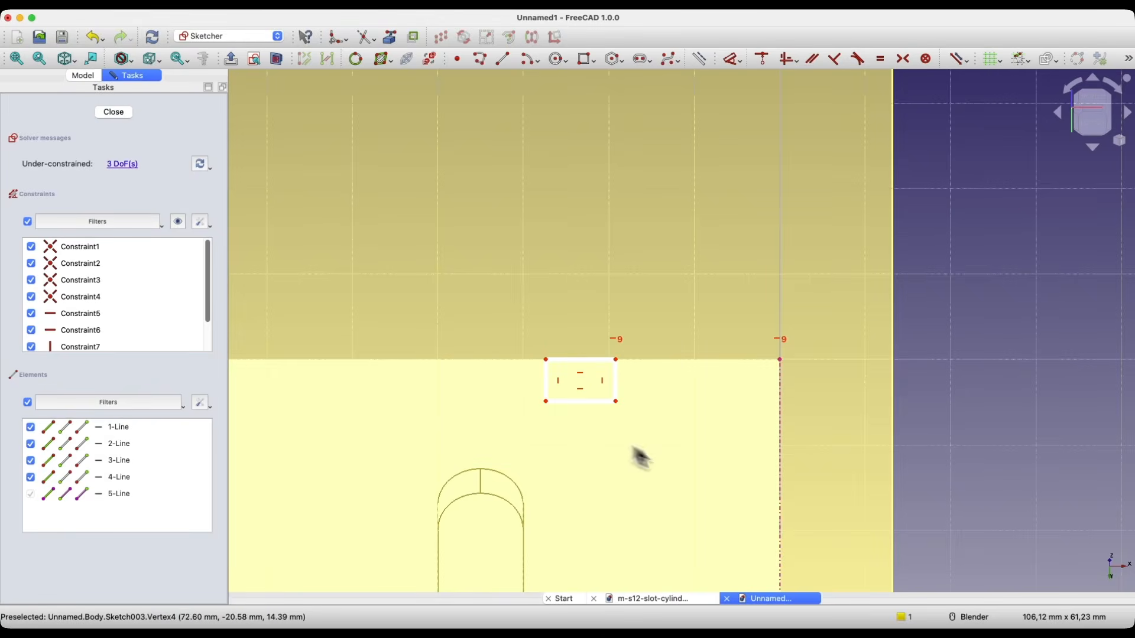
left_click(115, 112)
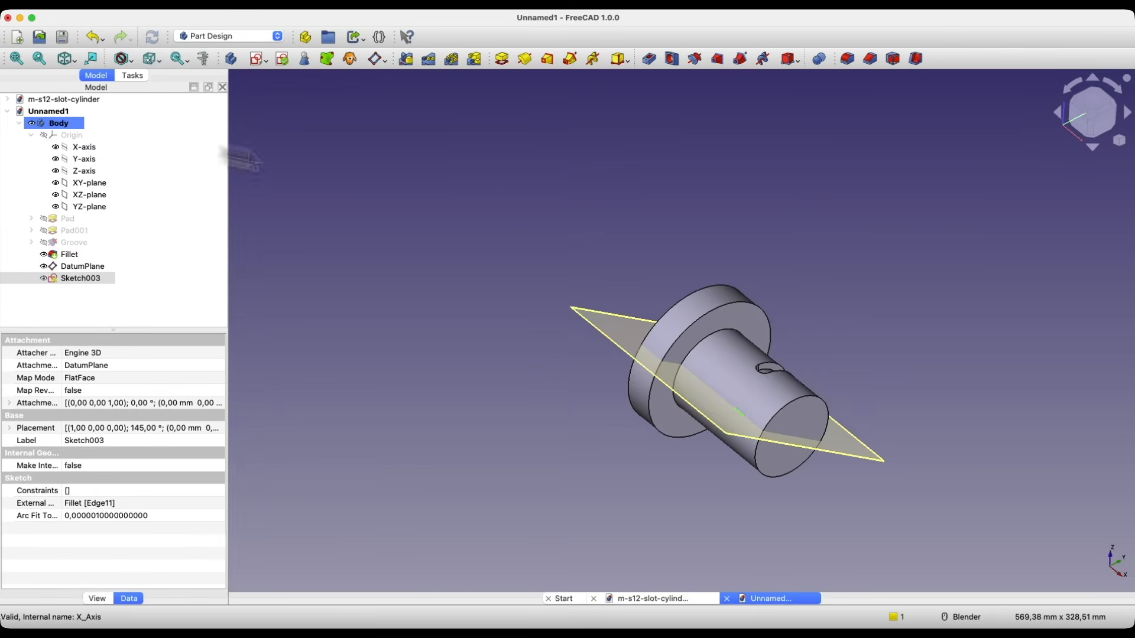
Cut a groove from the rectangle sketch around the Base X axis with an angle of 60°.
left_click(695, 61)
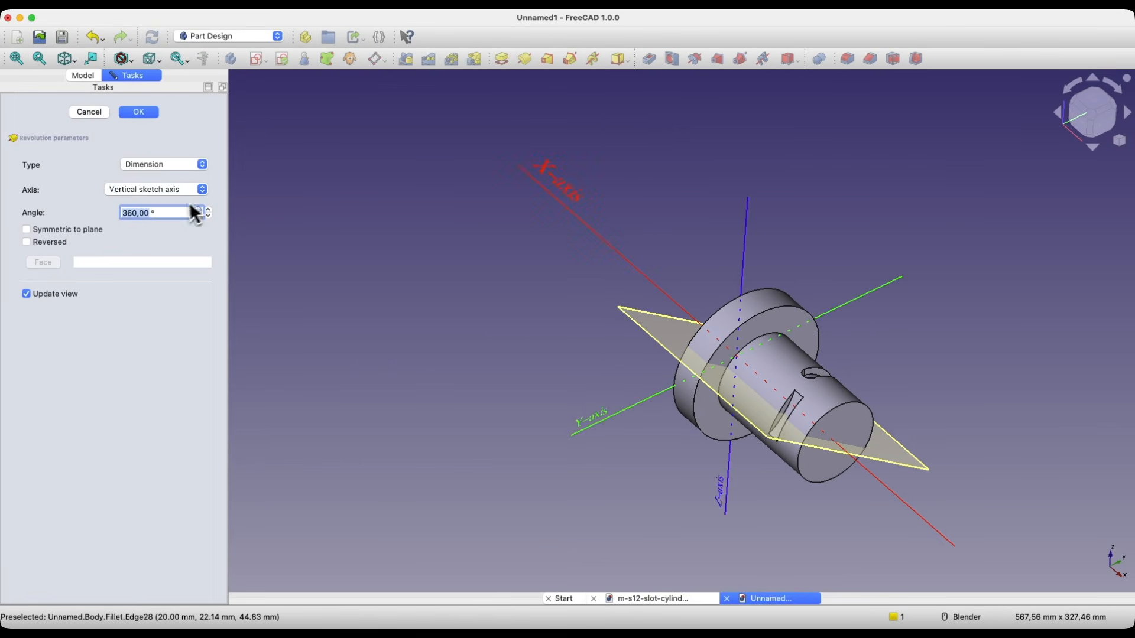
left_click(167, 189)
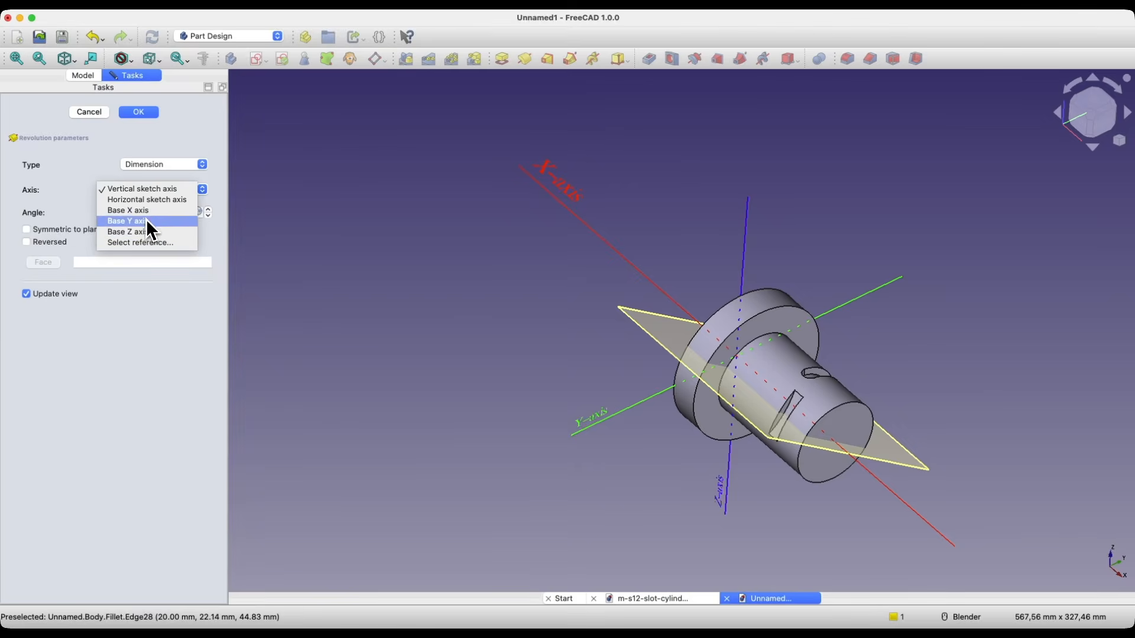
left_click(146, 215)
left_click(135, 216)
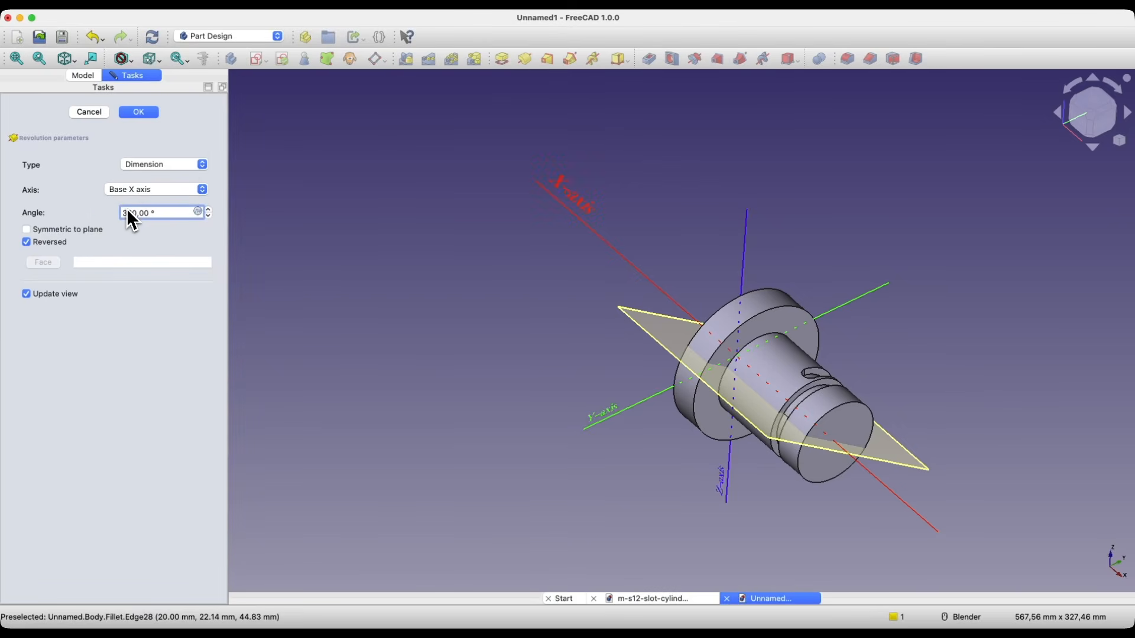
key("BackSpace")
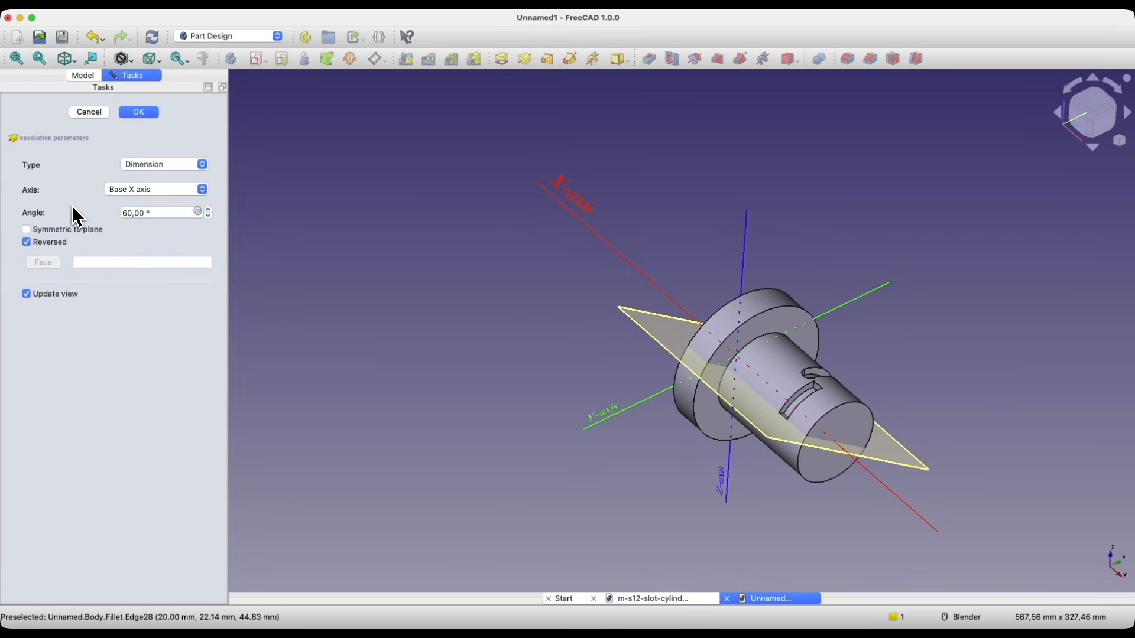
left_click(139, 112)
middle_click_drag(904, 385, 495, 334)
scroll(495, 335, "up", 2)
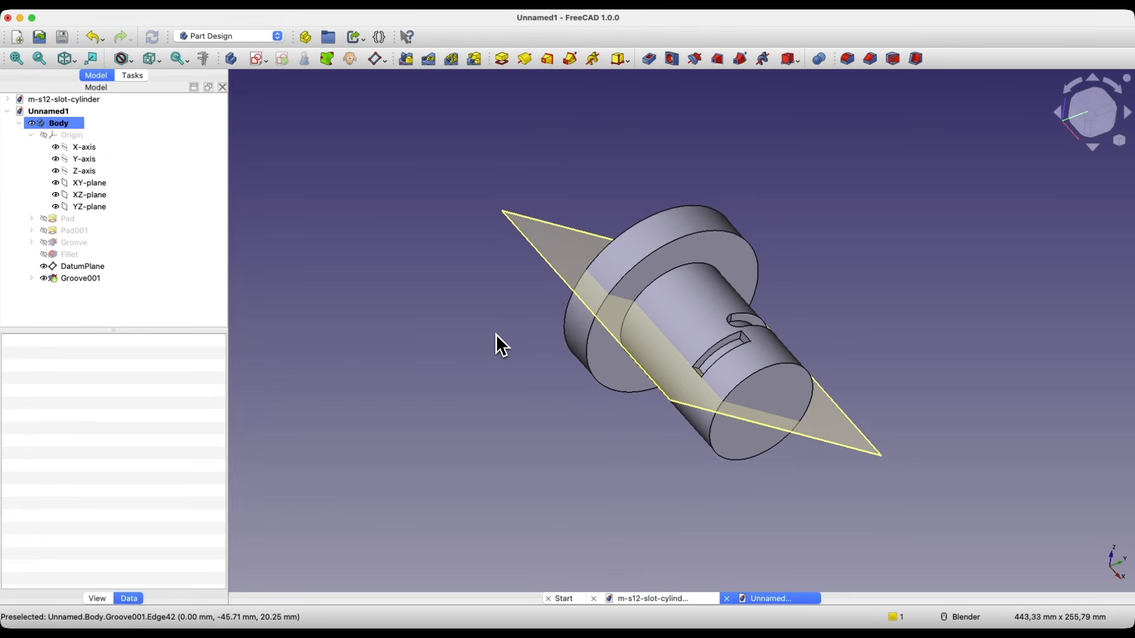